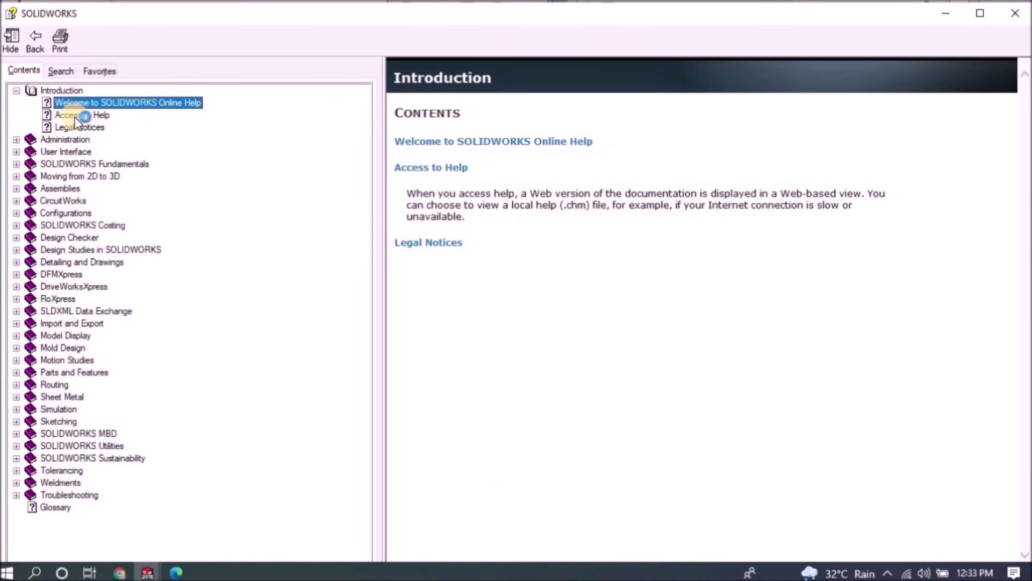
Open the Legal Notices help topic and expand the Administration section in the help contents.
{"action": "left_click", "coordinate": [75, 117]}
{"action": "left_click", "coordinate": [78, 129]}
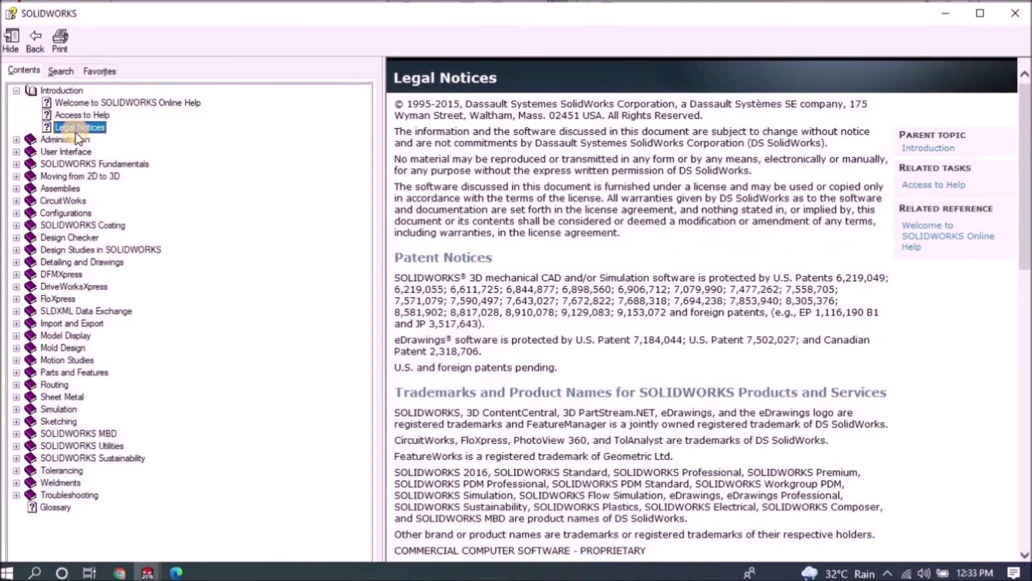
{"action": "left_click", "coordinate": [17, 140]}
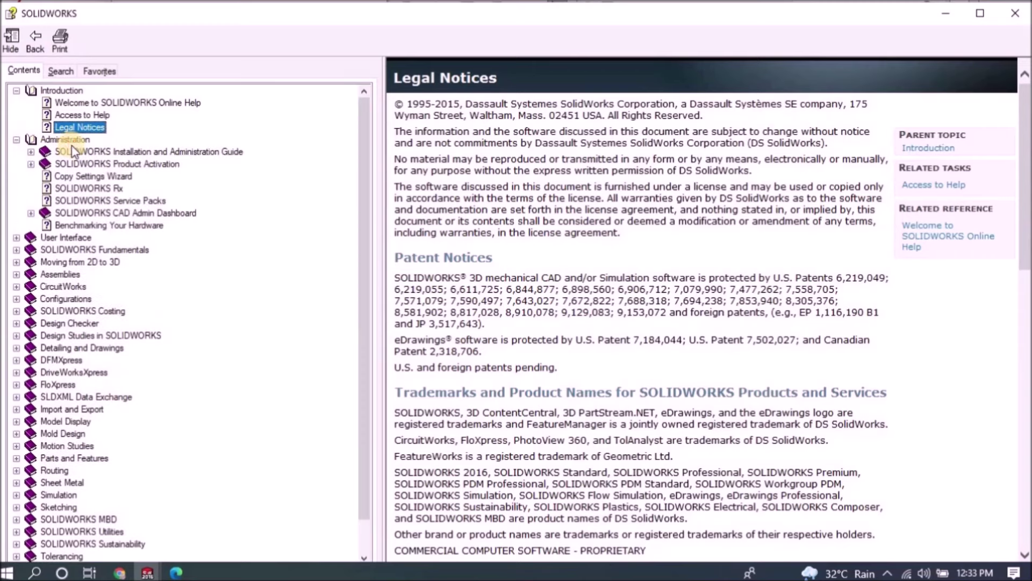
{"action": "left_click", "coordinate": [31, 153]}
{"action": "left_click", "coordinate": [86, 152]}
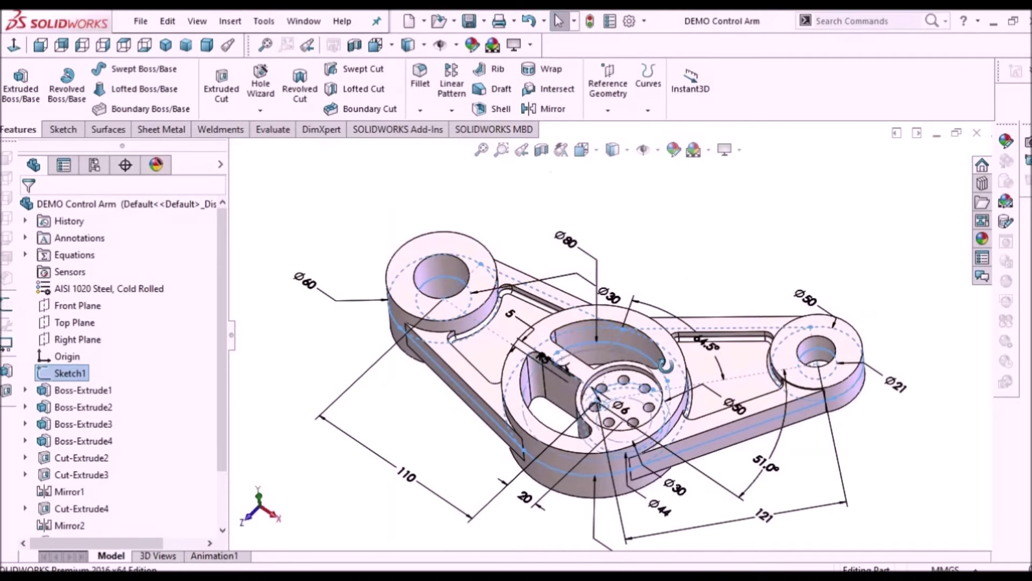
{"action": "mouse_move", "coordinate": [692, 280]}
{"action": "middle_mouse_down"}
{"action": "mouse_move", "coordinate": [751, 260]}
{"action": "mouse_move", "coordinate": [777, 299]}
{"action": "mouse_move", "coordinate": [654, 319]}
{"action": "mouse_move", "coordinate": [692, 303]}
{"action": "mouse_move", "coordinate": [700, 255]}
{"action": "middle_mouse_up"}
{"action": "left_click", "coordinate": [701, 255]}
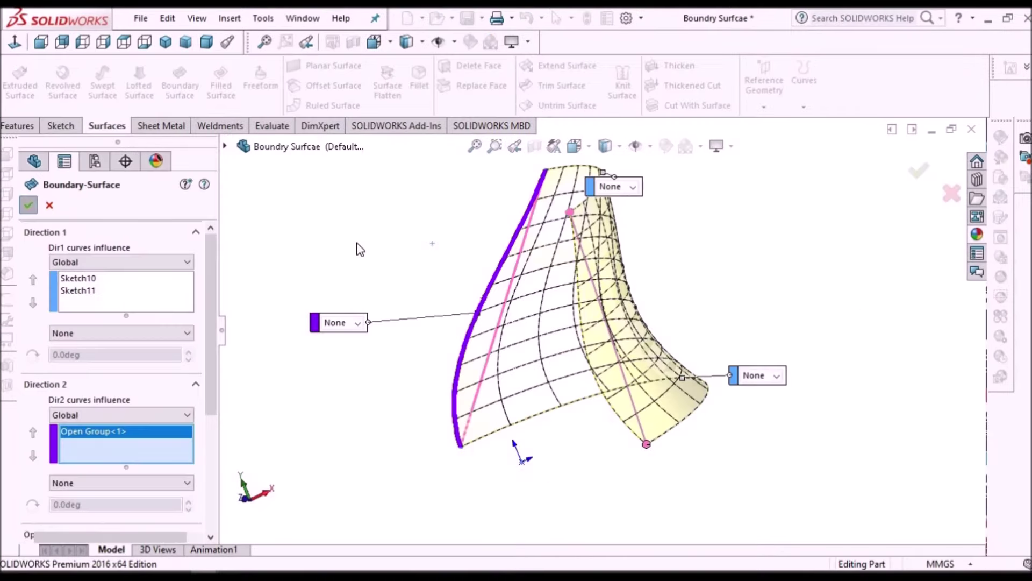
{"action": "key", "text": "Return"}
{"action": "middle_click_drag", "start_coordinate": [618, 329], "coordinate": [486, 316]}
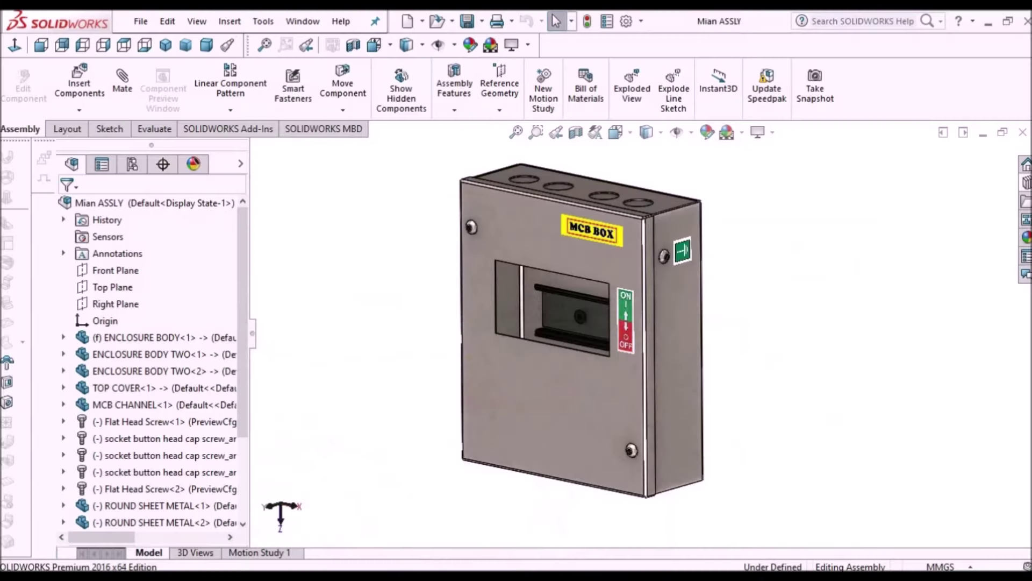
{"action": "scroll", "coordinate": [686, 327], "scroll_direction": "down", "scroll_amount": 3}
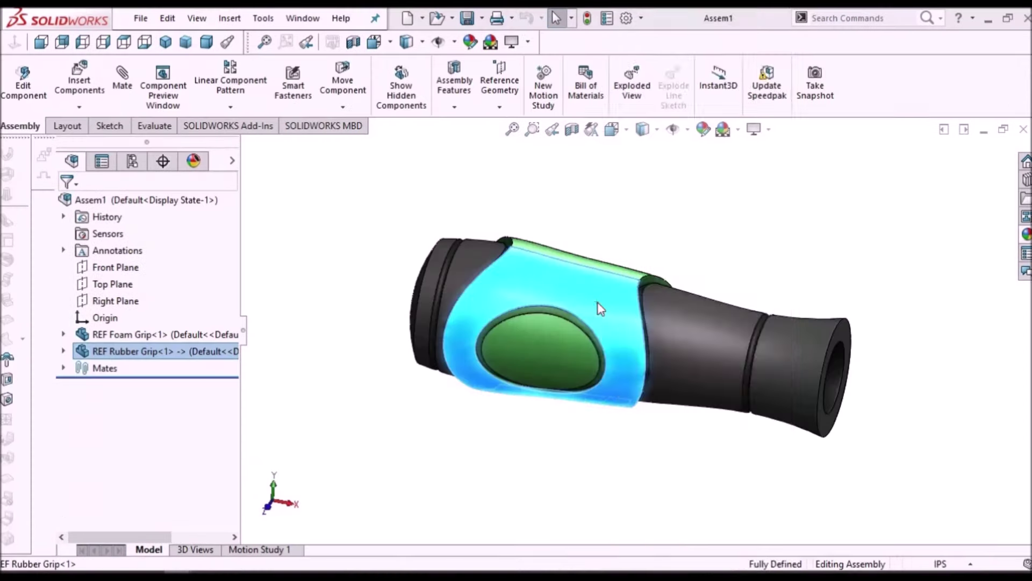
{"action": "right_click", "coordinate": [598, 301]}
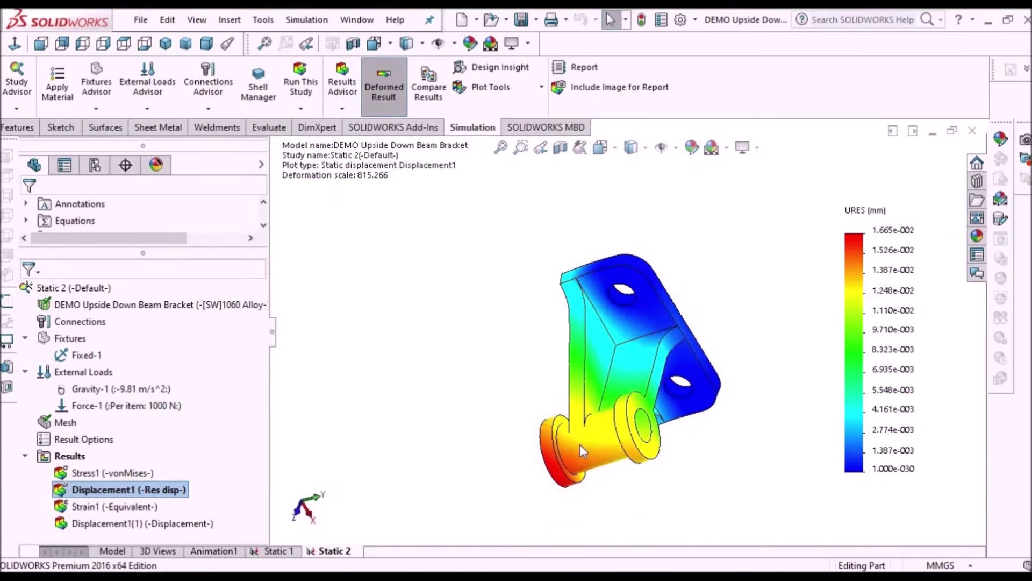
{"action": "middle_click_drag", "start_coordinate": [581, 451], "coordinate": [661, 494]}
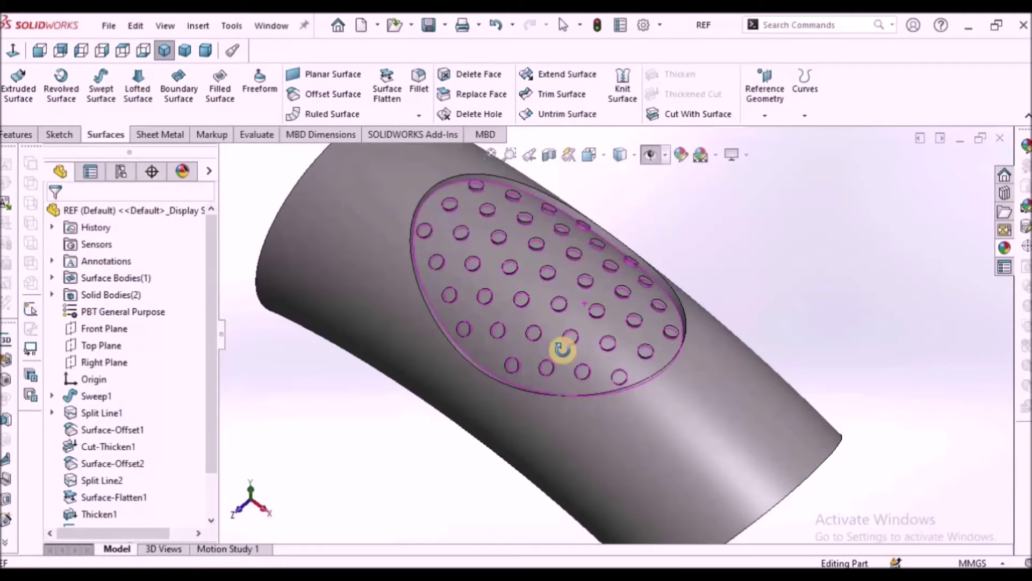
{"action": "middle_click_drag", "start_coordinate": [559, 346], "coordinate": [682, 334]}
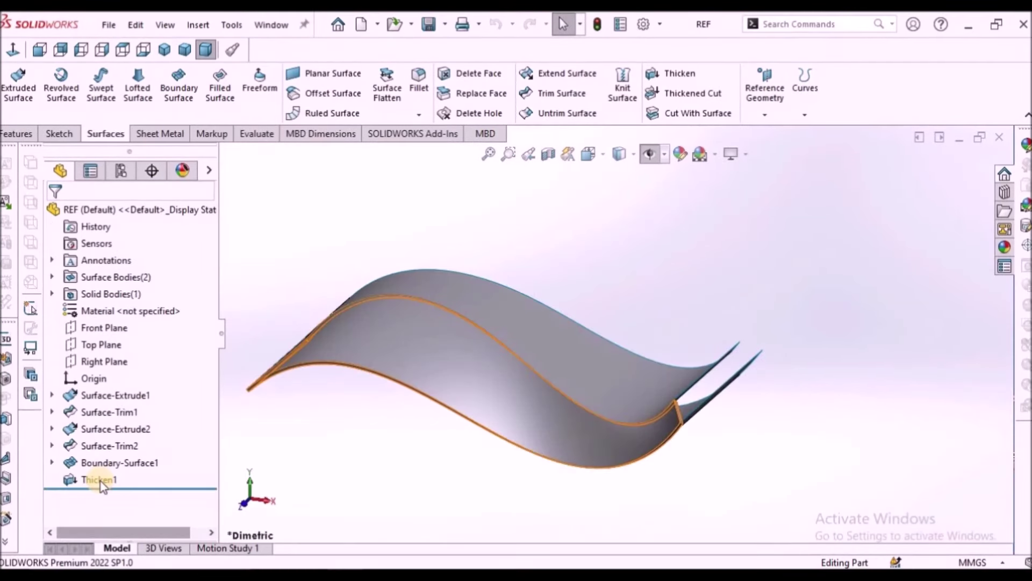
{"action": "right_click", "coordinate": [86, 479]}
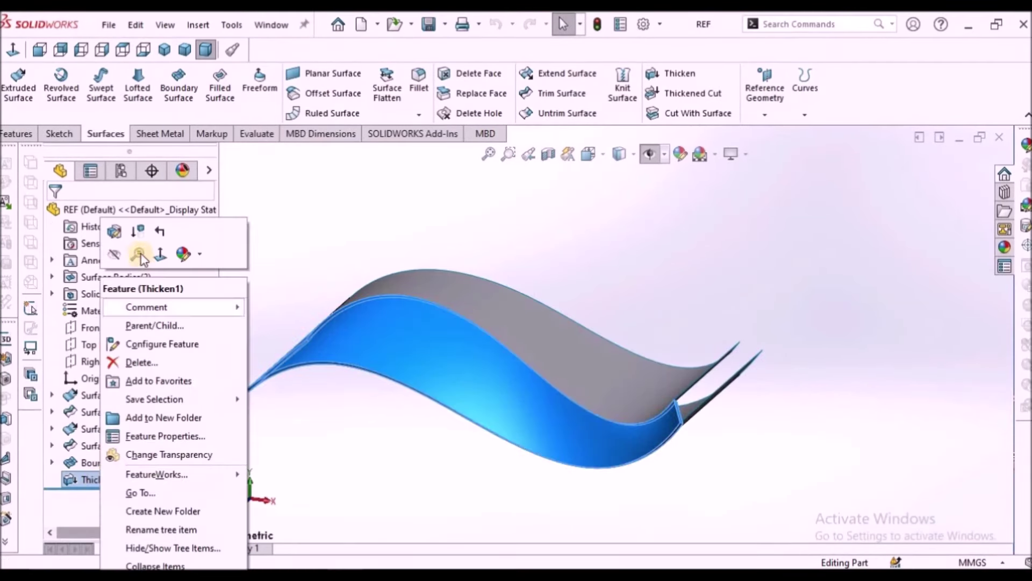
{"action": "left_click", "coordinate": [115, 260]}
{"action": "middle_click_drag", "start_coordinate": [458, 257], "coordinate": [557, 334]}
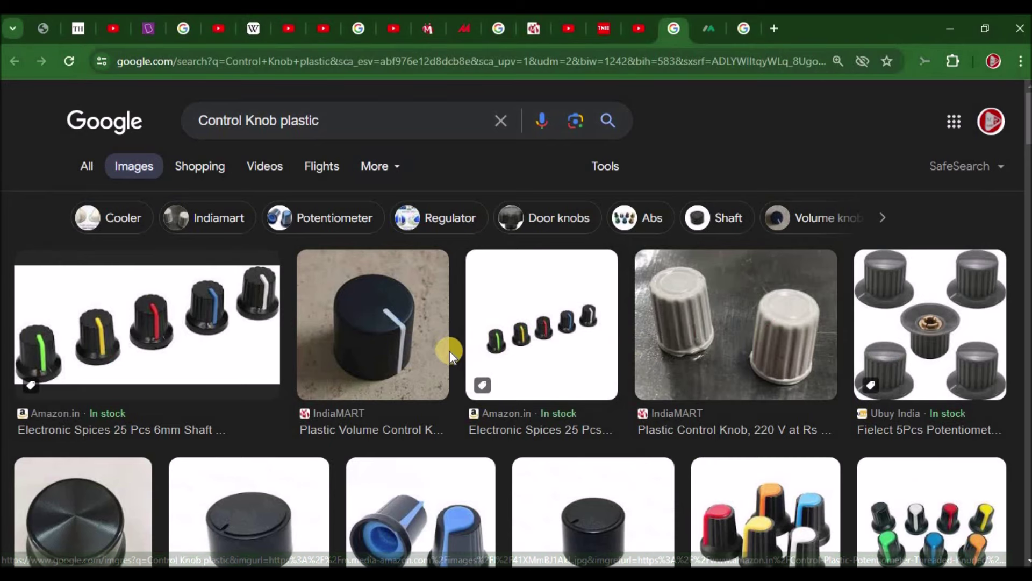
Browse the Google image results for plastic control knobs to compare knob shapes.
{"action": "scroll", "coordinate": [449, 350], "scroll_direction": "down", "scroll_amount": 5}
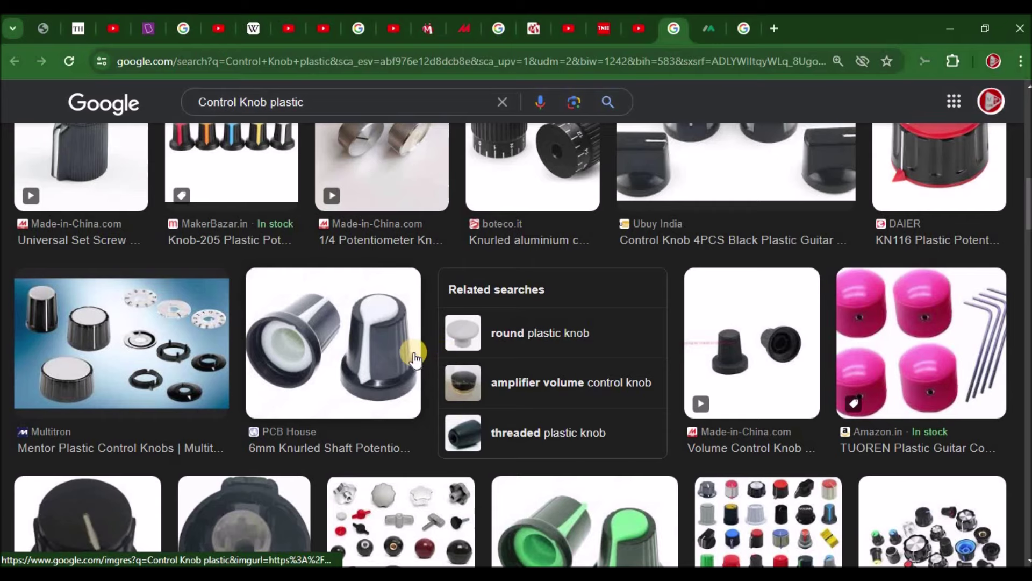
{"action": "scroll", "coordinate": [415, 347], "scroll_direction": "up", "scroll_amount": 5}
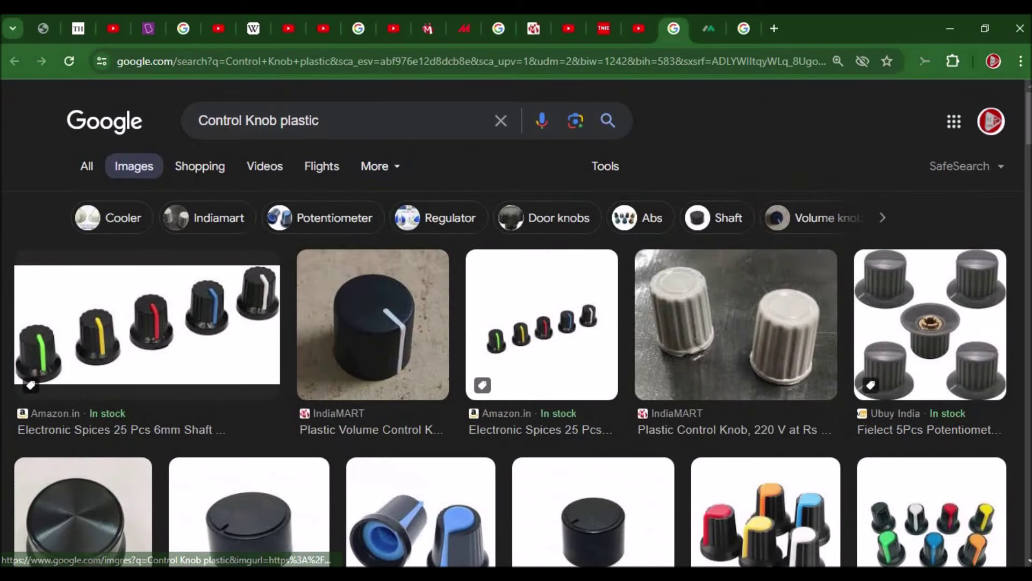
{"action": "left_click_drag", "start_coordinate": [1026, 137], "coordinate": [1026, 275]}
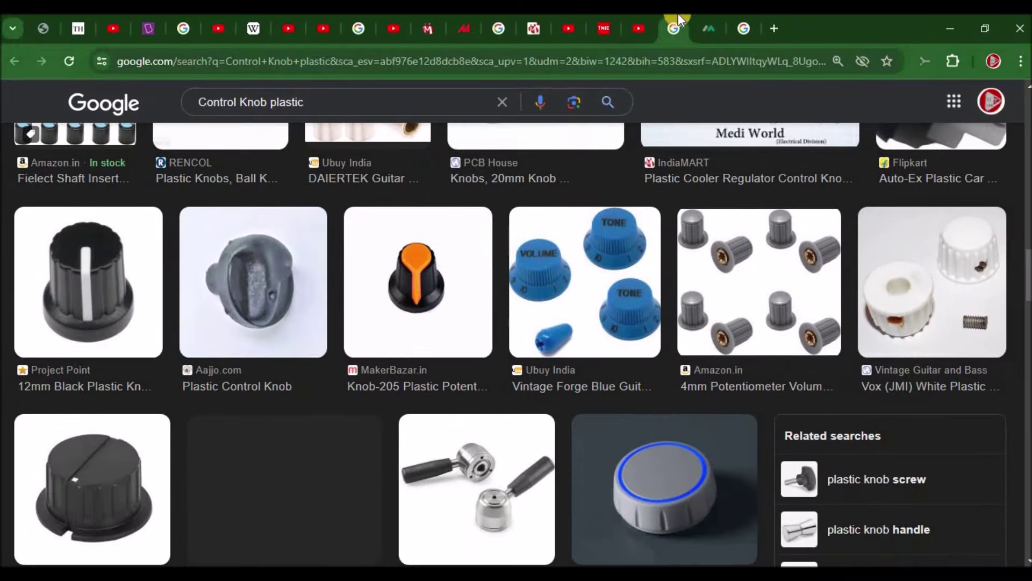
Read the mony.com.tw control knob article's sections on aluminum and plastic knob materials, including ABS, nylon and phenolic.
{"action": "left_click", "coordinate": [708, 28]}
{"action": "scroll", "coordinate": [553, 208], "scroll_direction": "up", "scroll_amount": 20}
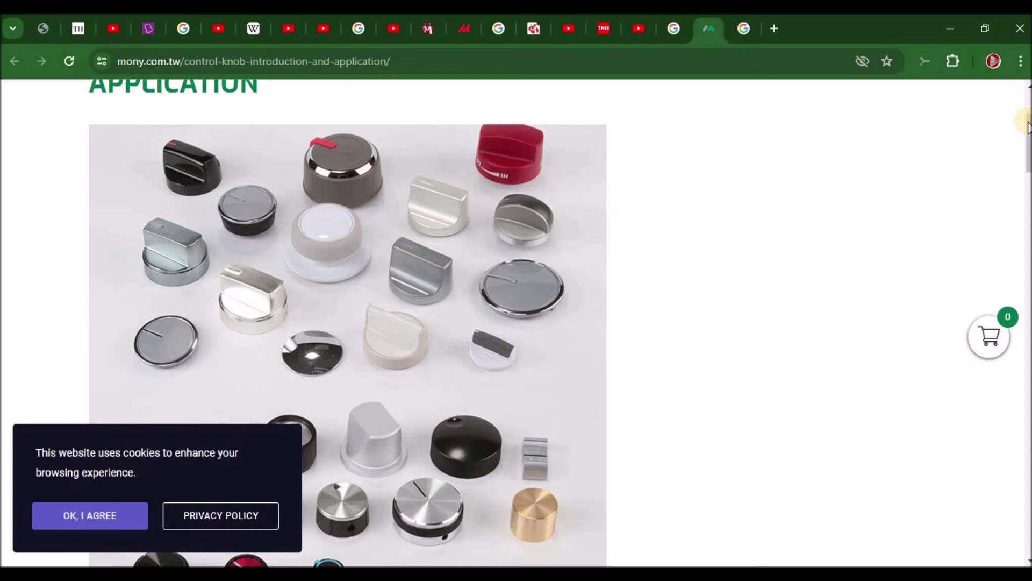
{"action": "mouse_move", "coordinate": [1028, 134]}
{"action": "left_mouse_down"}
{"action": "mouse_move", "coordinate": [1028, 112]}
{"action": "mouse_move", "coordinate": [1028, 127]}
{"action": "left_mouse_up"}
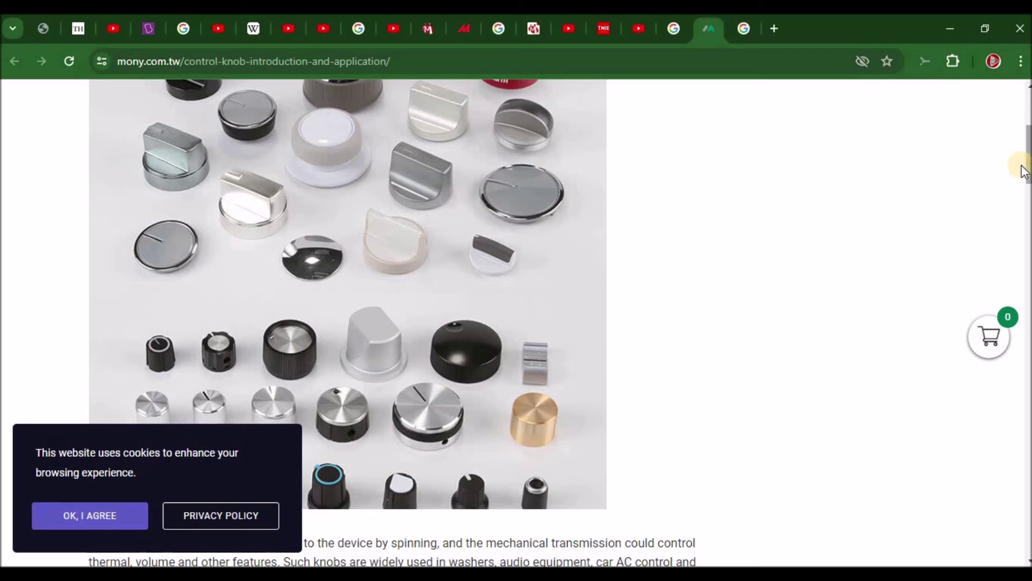
{"action": "left_click_drag", "start_coordinate": [1028, 182], "coordinate": [1028, 252]}
{"action": "left_click", "coordinate": [1028, 254]}
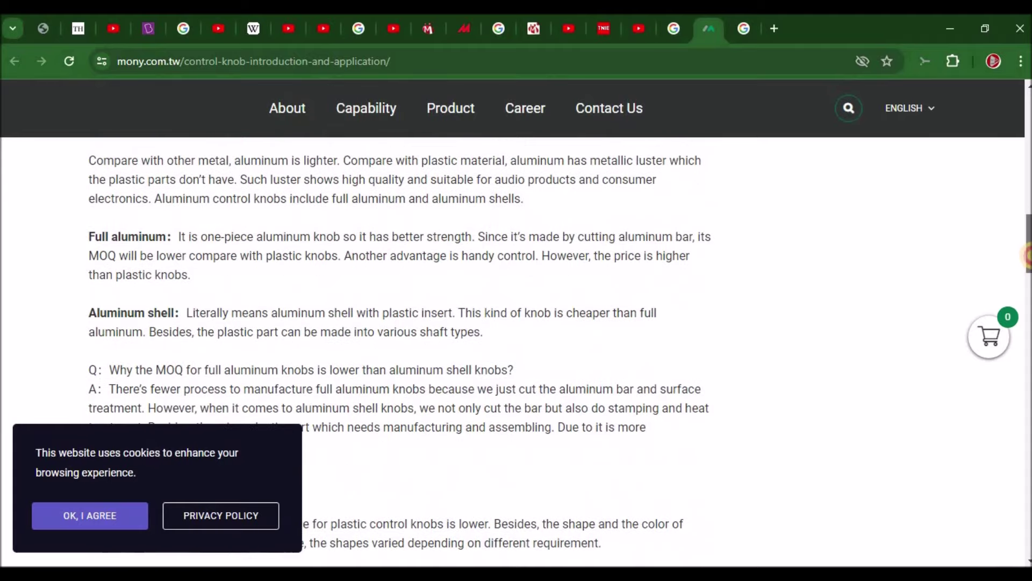
{"action": "scroll", "coordinate": [1028, 255], "scroll_direction": "down", "scroll_amount": 6}
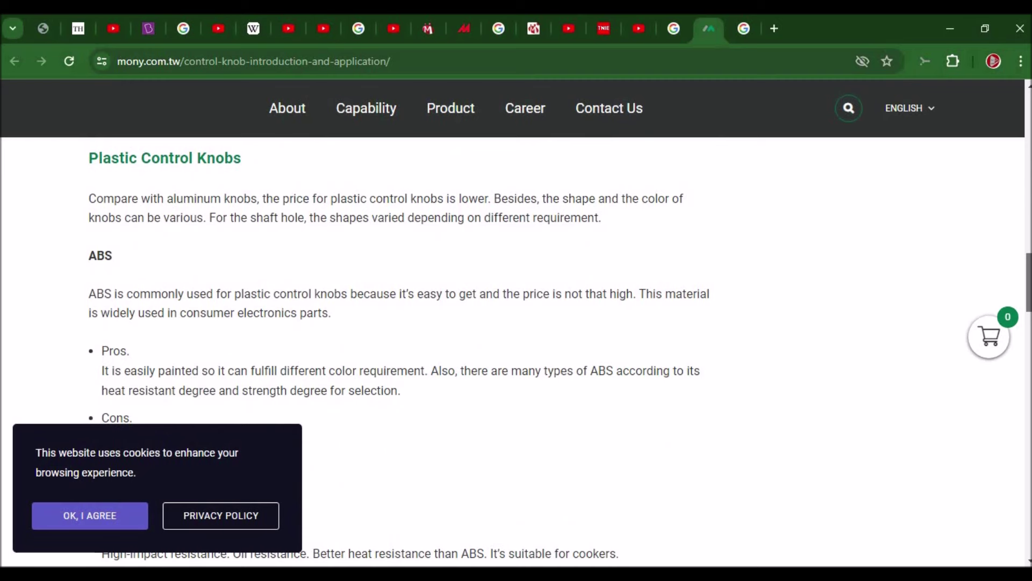
{"action": "scroll", "coordinate": [1028, 280], "scroll_direction": "down", "scroll_amount": 1}
{"action": "scroll", "coordinate": [516, 352], "scroll_direction": "down", "scroll_amount": 4}
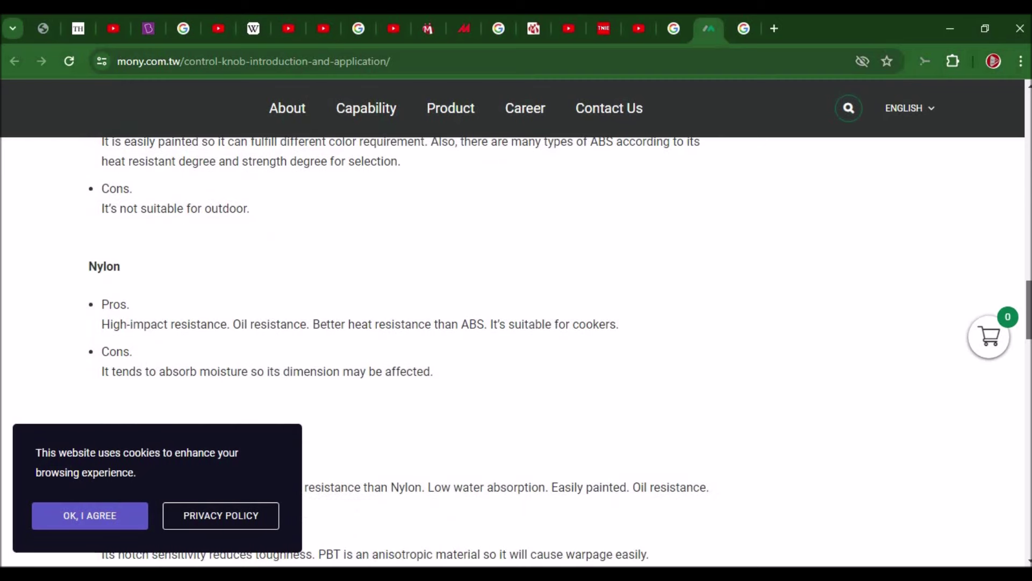
{"action": "scroll", "coordinate": [517, 352], "scroll_direction": "down", "scroll_amount": 4}
{"action": "scroll", "coordinate": [516, 352], "scroll_direction": "down", "scroll_amount": 3}
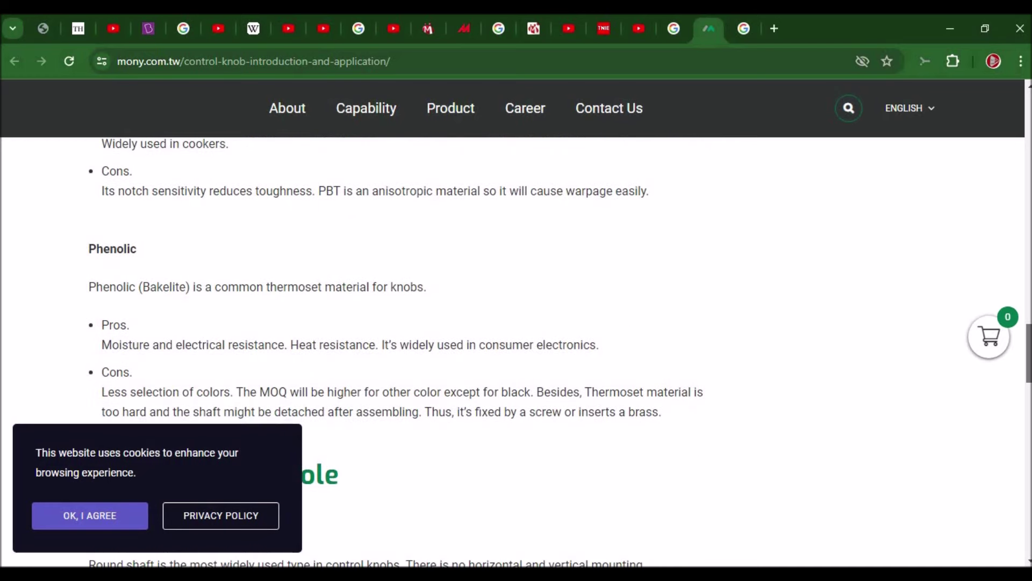
Read about the types of shaft hole and check the reference drawing in the D-Type shaft hole search results.
{"action": "scroll", "coordinate": [516, 352], "scroll_direction": "down", "scroll_amount": 4}
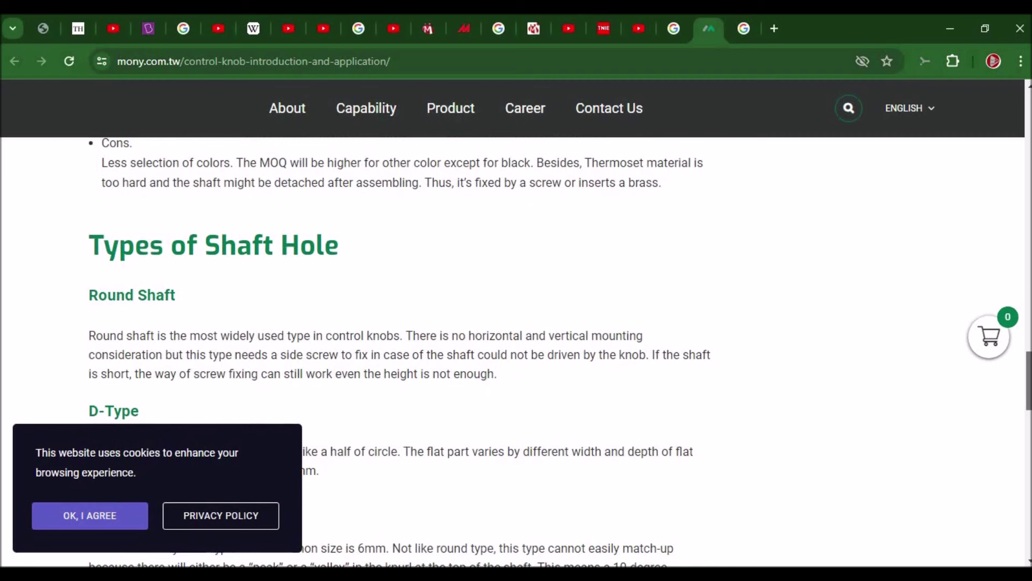
{"action": "scroll", "coordinate": [1028, 388], "scroll_direction": "down", "scroll_amount": 3}
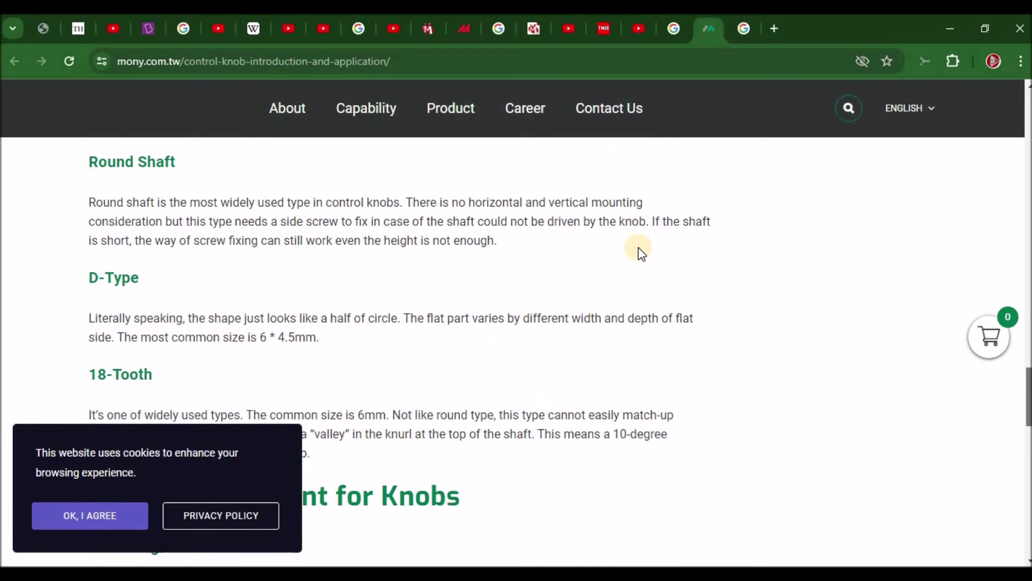
{"action": "left_click", "coordinate": [739, 28]}
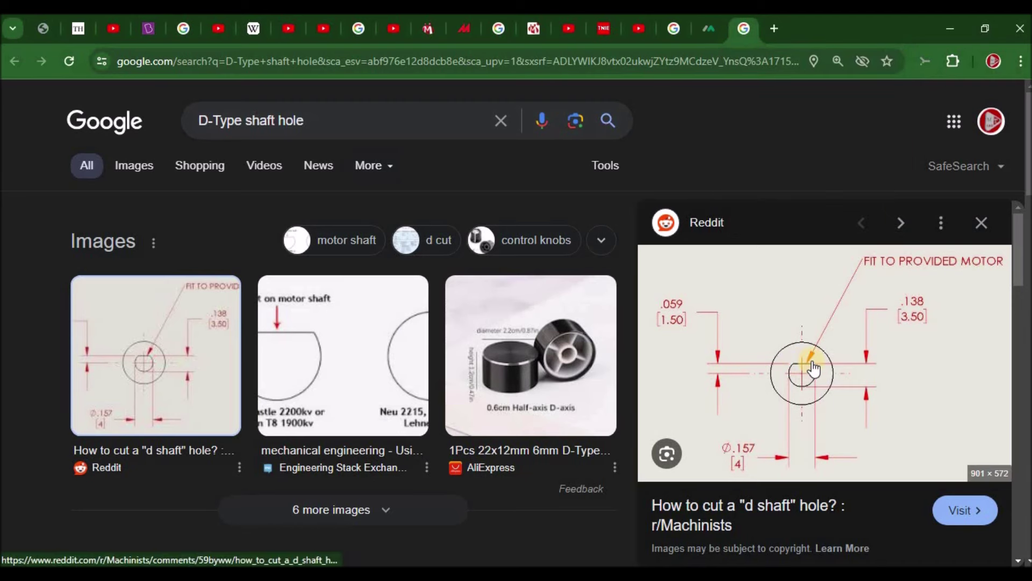
Switch to the REF Knob part in SOLIDWORKS and examine its hub, shaft hole, ribs and fluted exterior, ending in the Dimetric view.
{"action": "mouse_move", "coordinate": [371, 571]}
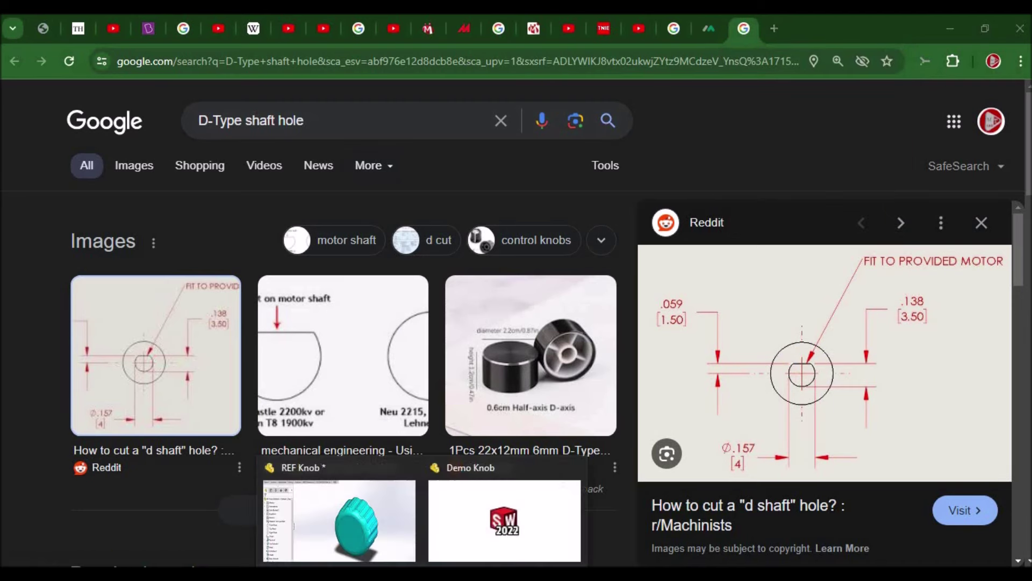
{"action": "left_click", "coordinate": [373, 484]}
{"action": "key", "text": "ctrl+2"}
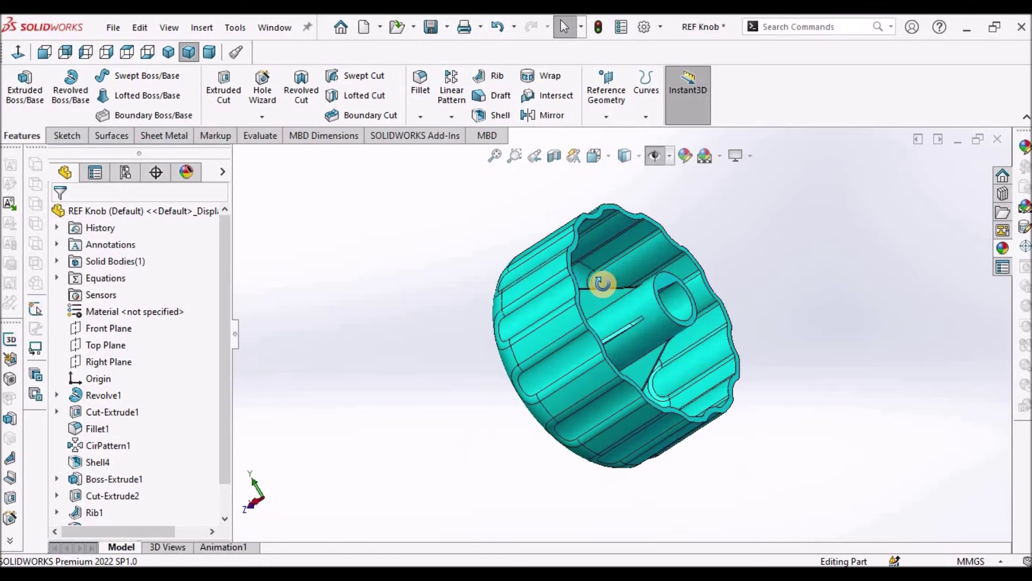
{"action": "scroll", "coordinate": [599, 323], "scroll_direction": "down", "scroll_amount": 5}
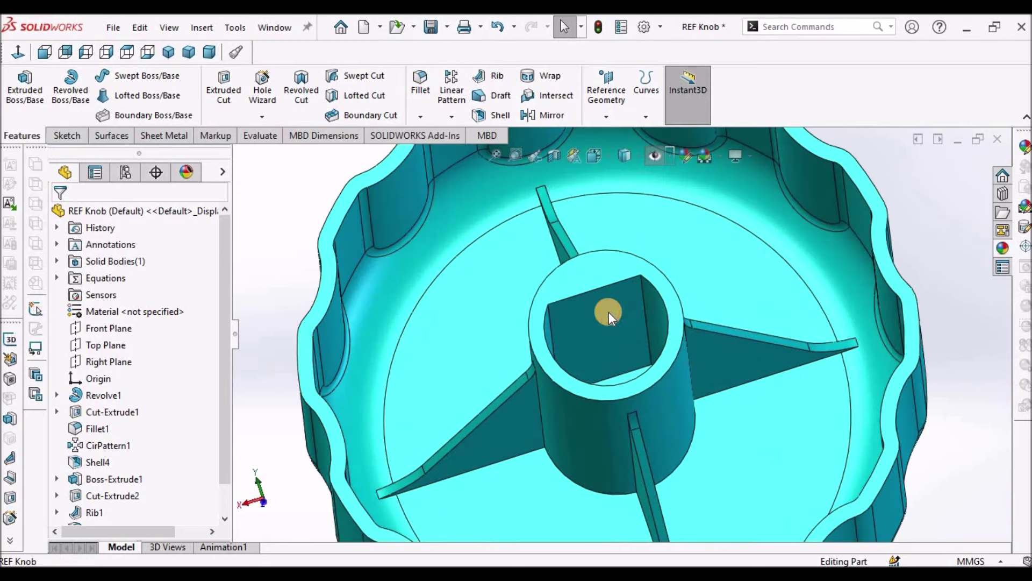
{"action": "left_click", "coordinate": [613, 311]}
{"action": "middle_click_drag", "start_coordinate": [617, 312], "coordinate": [666, 369]}
{"action": "scroll", "coordinate": [853, 375], "scroll_direction": "up", "scroll_amount": 6}
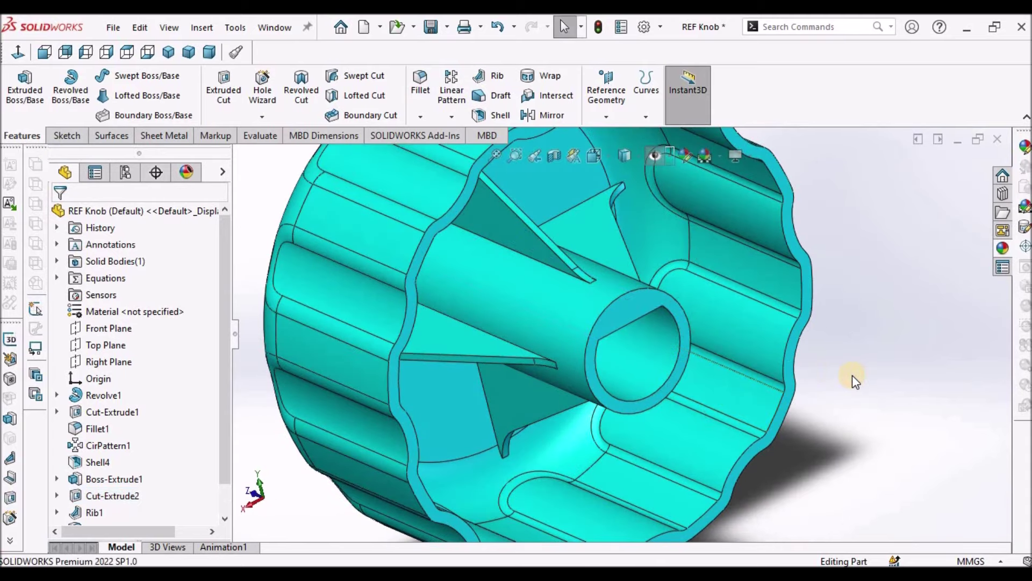
{"action": "middle_click_drag", "start_coordinate": [804, 350], "coordinate": [718, 317]}
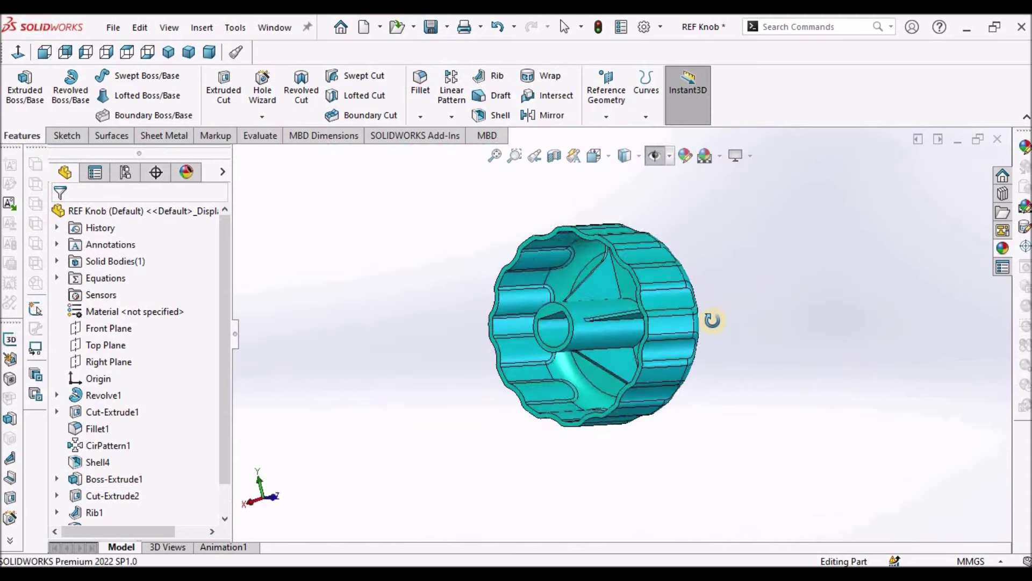
{"action": "left_click", "coordinate": [211, 52]}
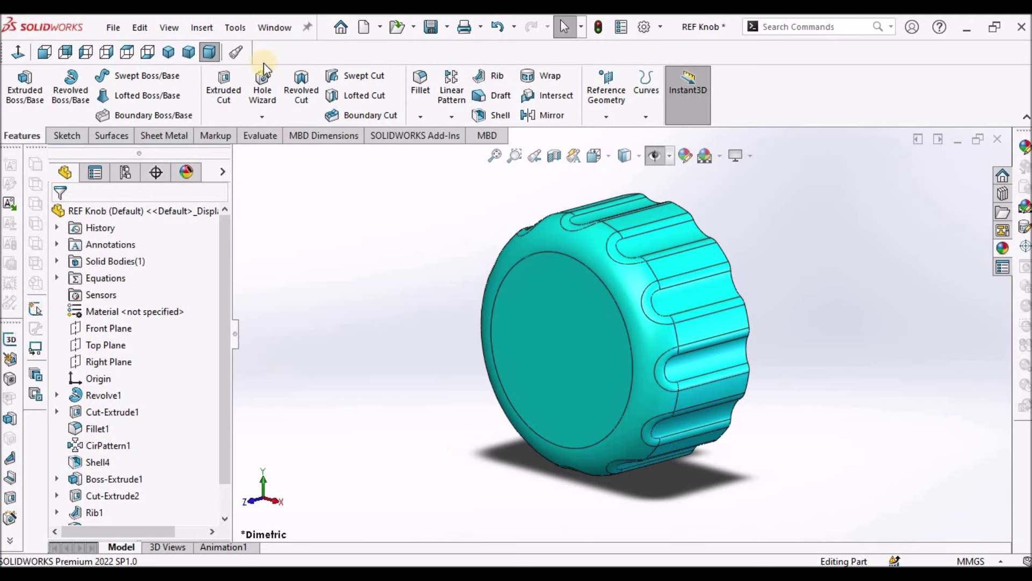
Switch to the empty Demo Knob part and start a sketch on the Right Plane.
{"action": "left_click", "coordinate": [273, 28]}
{"action": "left_click", "coordinate": [290, 206]}
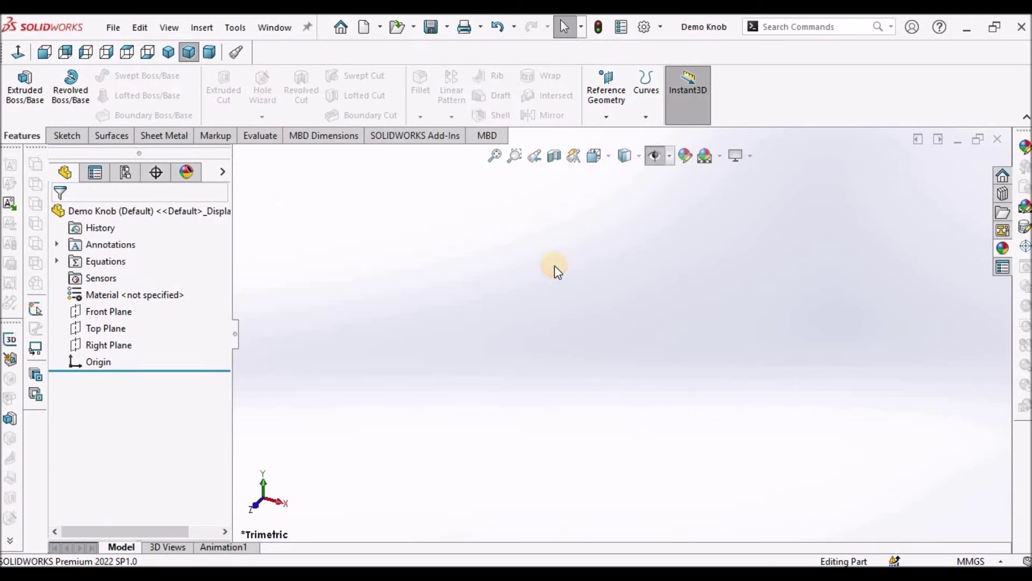
{"action": "left_click", "coordinate": [110, 344]}
{"action": "left_click", "coordinate": [68, 135]}
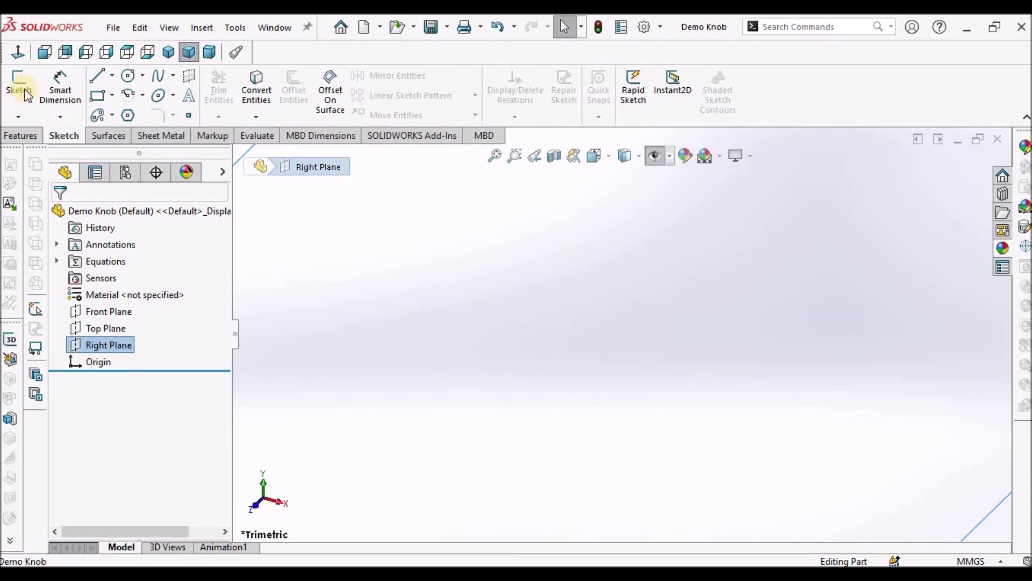
{"action": "left_click", "coordinate": [96, 95]}
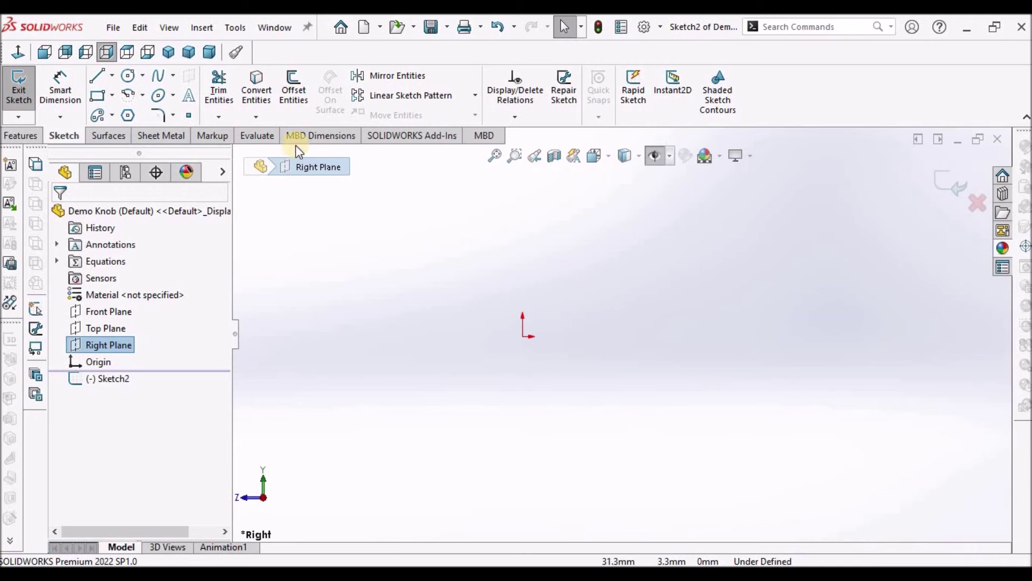
Sketch a corner rectangle about 18.2 mm wide and 11.1 mm high, starting at the origin.
{"action": "left_click", "coordinate": [103, 102]}
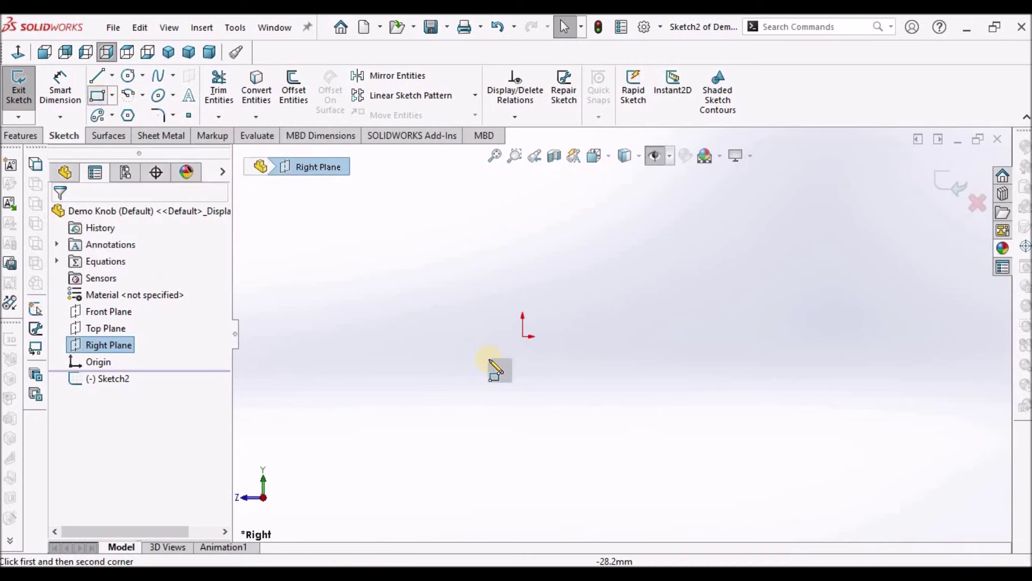
{"action": "left_click", "coordinate": [524, 337]}
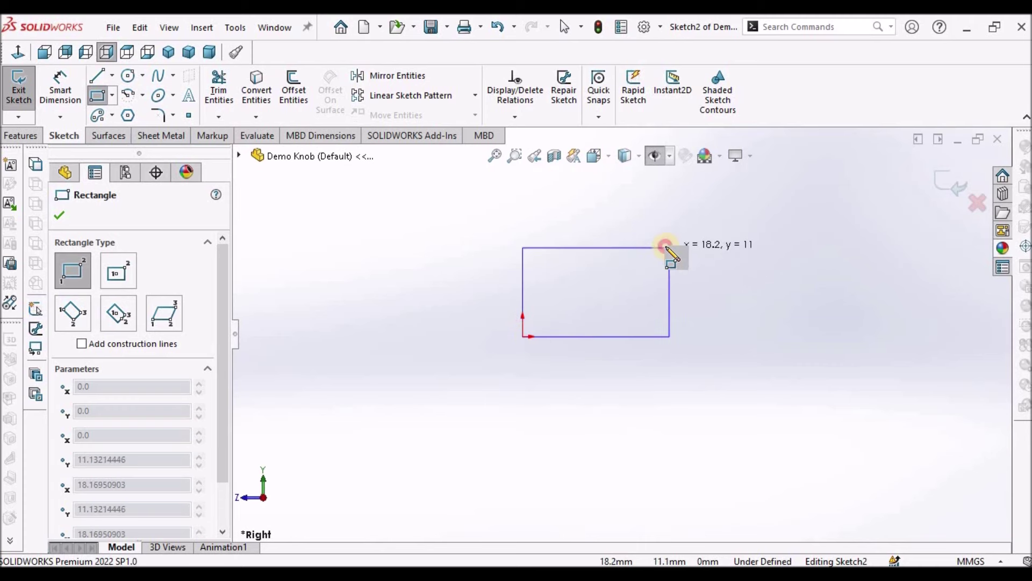
{"action": "left_click", "coordinate": [668, 246]}
{"action": "right_click", "coordinate": [373, 232]}
{"action": "left_click", "coordinate": [404, 240]}
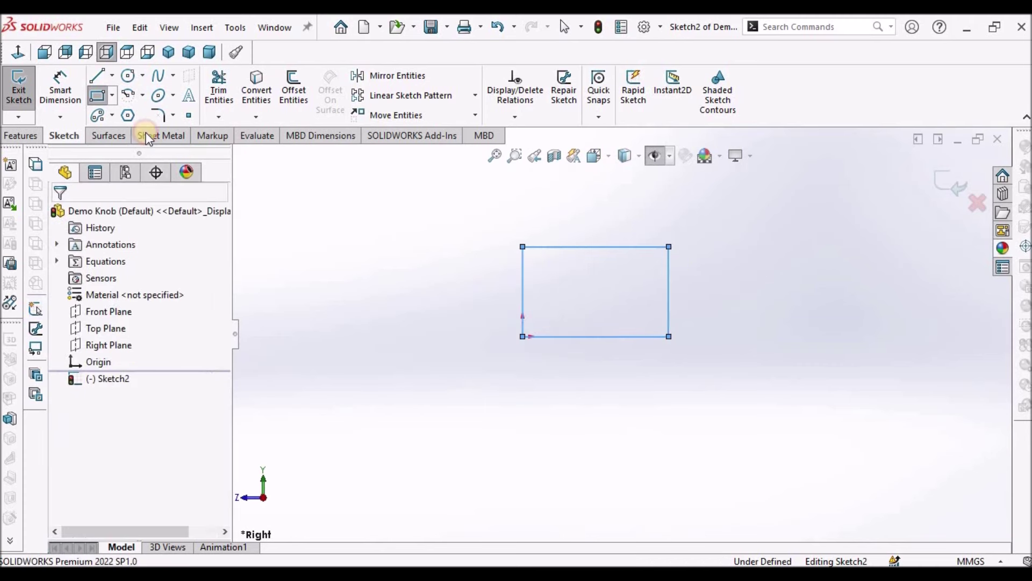
Dimension the rectangle's horizontal edge at the origin and set its width to 20 mm.
{"action": "left_click", "coordinate": [67, 86]}
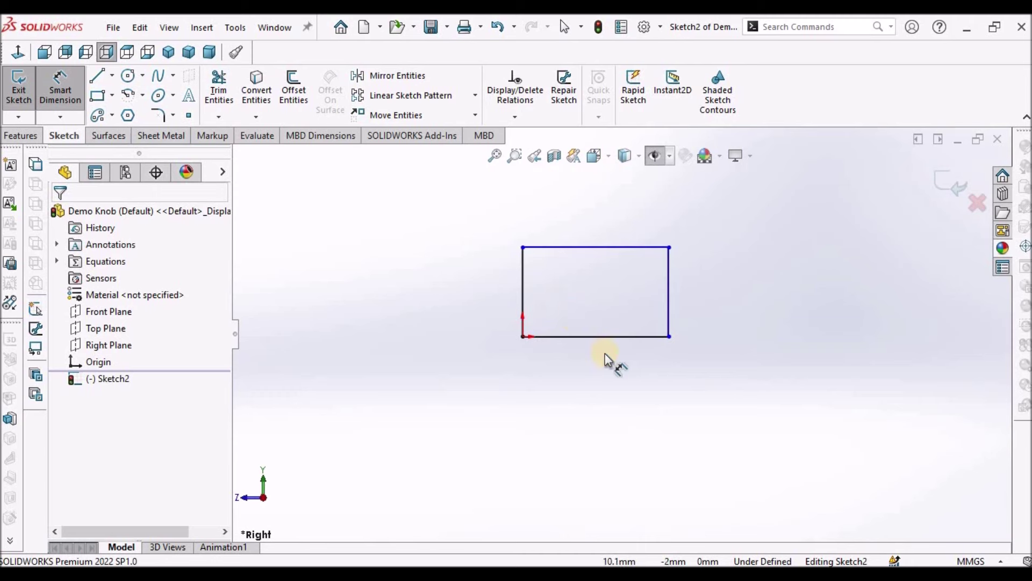
{"action": "left_click", "coordinate": [613, 337]}
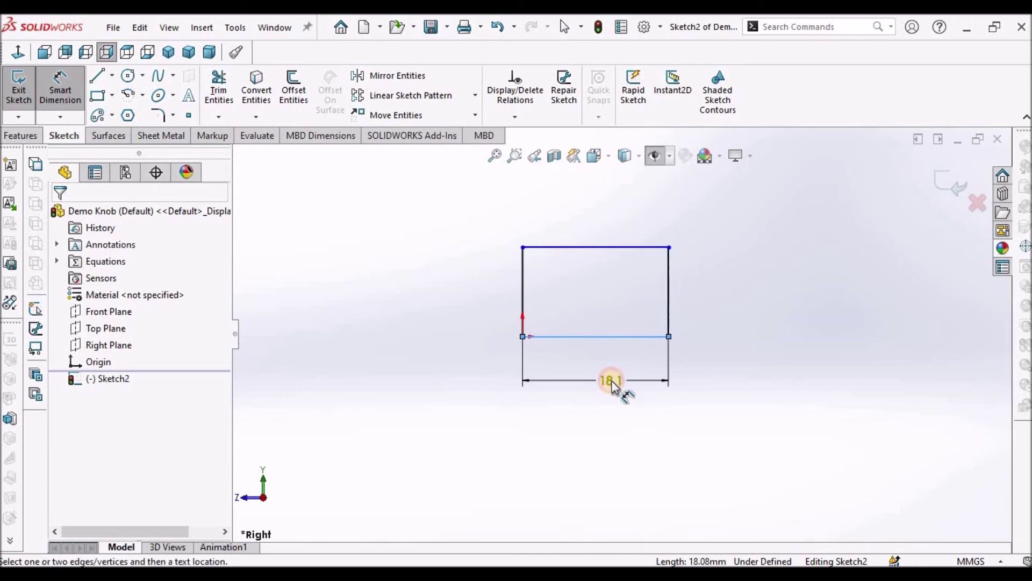
{"action": "left_click", "coordinate": [611, 379]}
{"action": "type", "text": "20"}
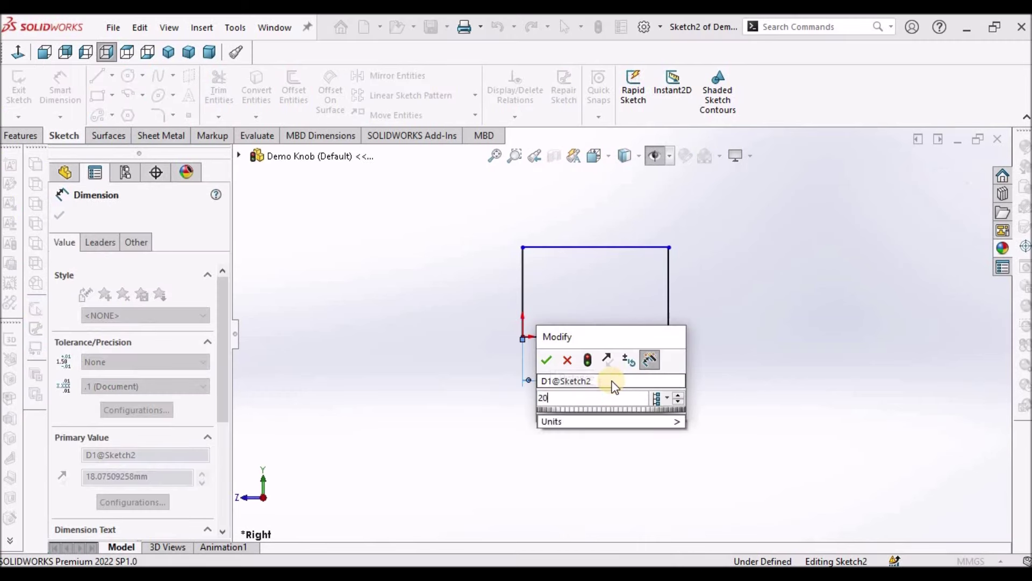
{"action": "key", "text": "Return"}
{"action": "left_click", "coordinate": [479, 363]}
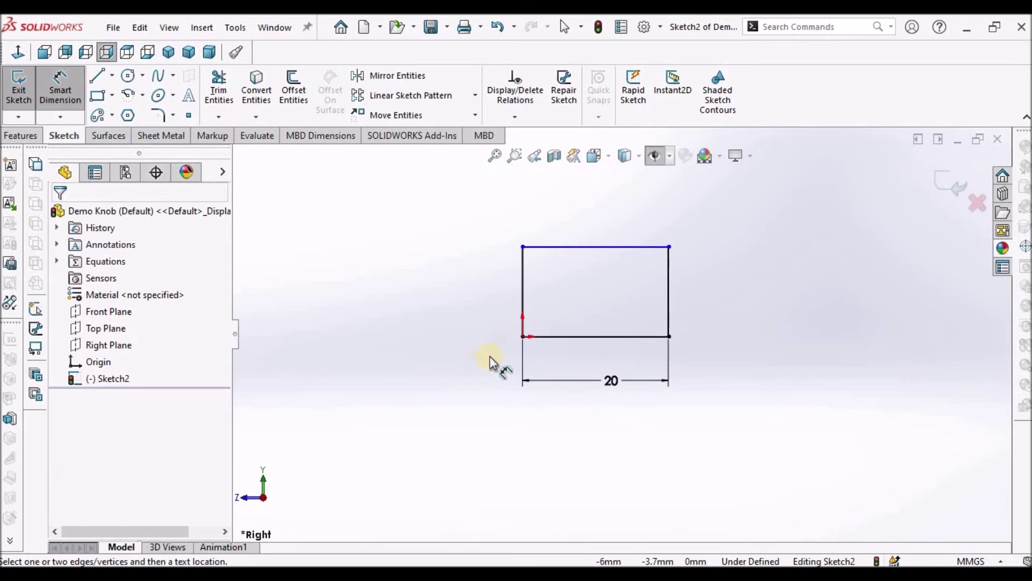
Dimension the rectangle's vertical edge at the origin and set its height to 20 mm.
{"action": "left_click", "coordinate": [524, 295]}
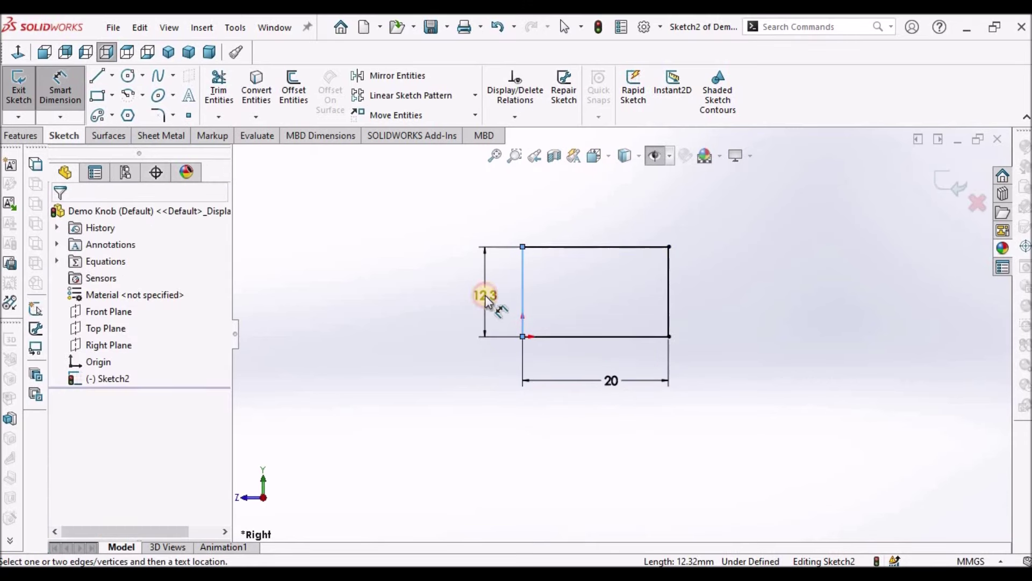
{"action": "left_click", "coordinate": [485, 295]}
{"action": "type", "text": "20"}
{"action": "key", "text": "Return"}
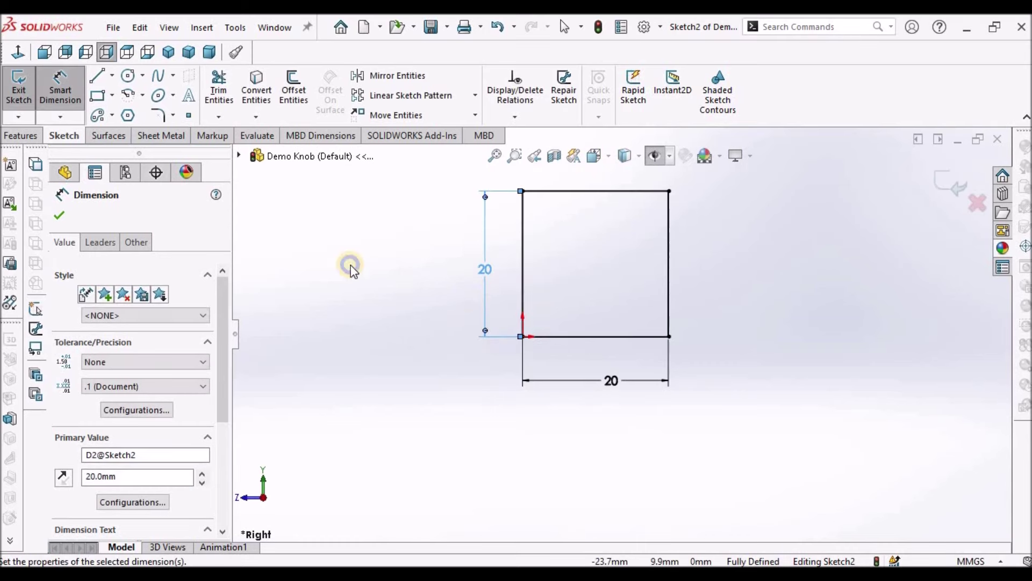
{"action": "right_click", "coordinate": [350, 263]}
{"action": "left_click", "coordinate": [321, 304]}
{"action": "key", "text": "Escape"}
{"action": "key", "text": "f"}
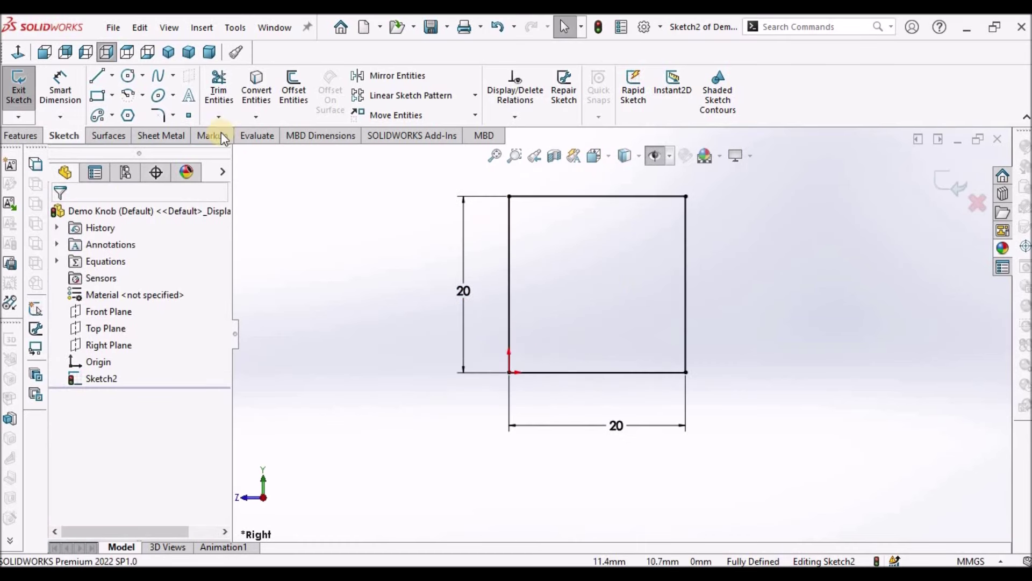
Round the rectangle's corner directly above the origin with a 5 mm sketch fillet.
{"action": "left_click", "coordinate": [159, 114]}
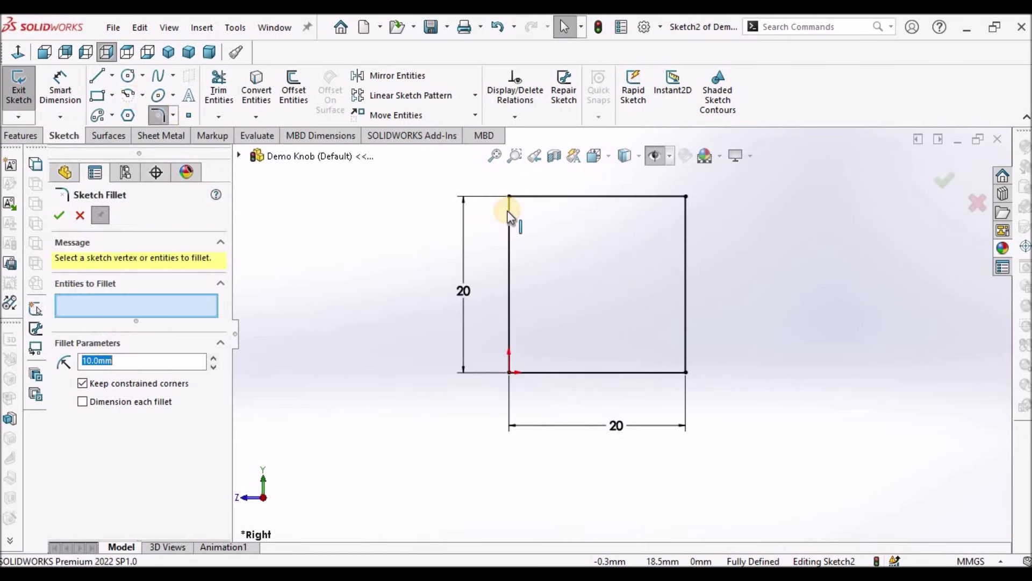
{"action": "left_click", "coordinate": [511, 199]}
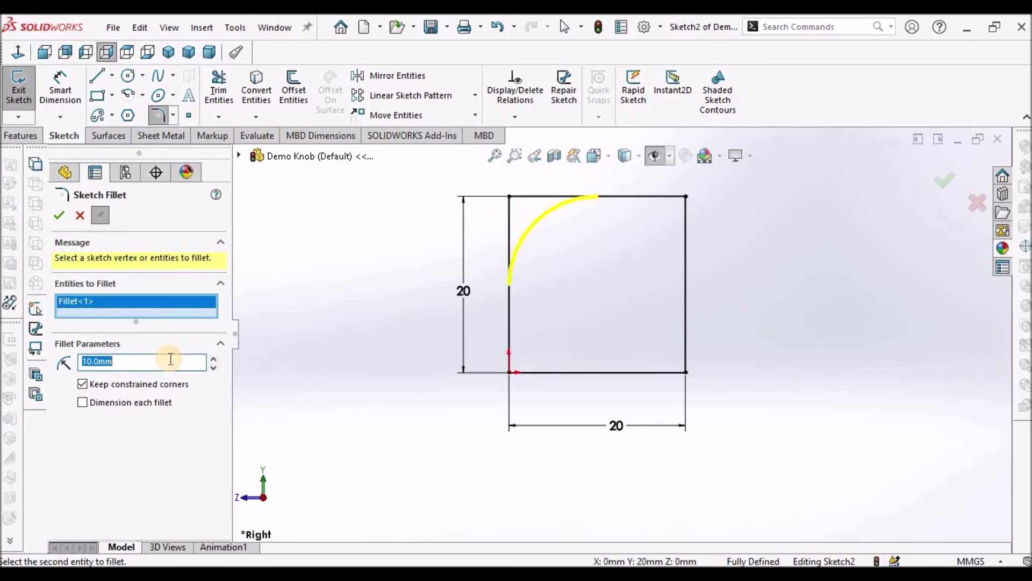
{"action": "type", "text": "5"}
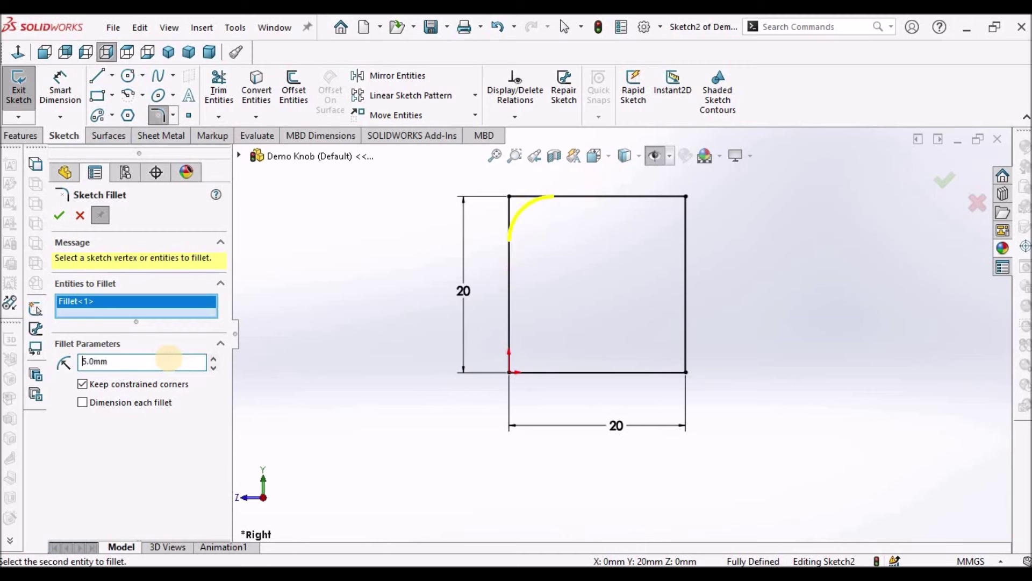
{"action": "left_click", "coordinate": [61, 216]}
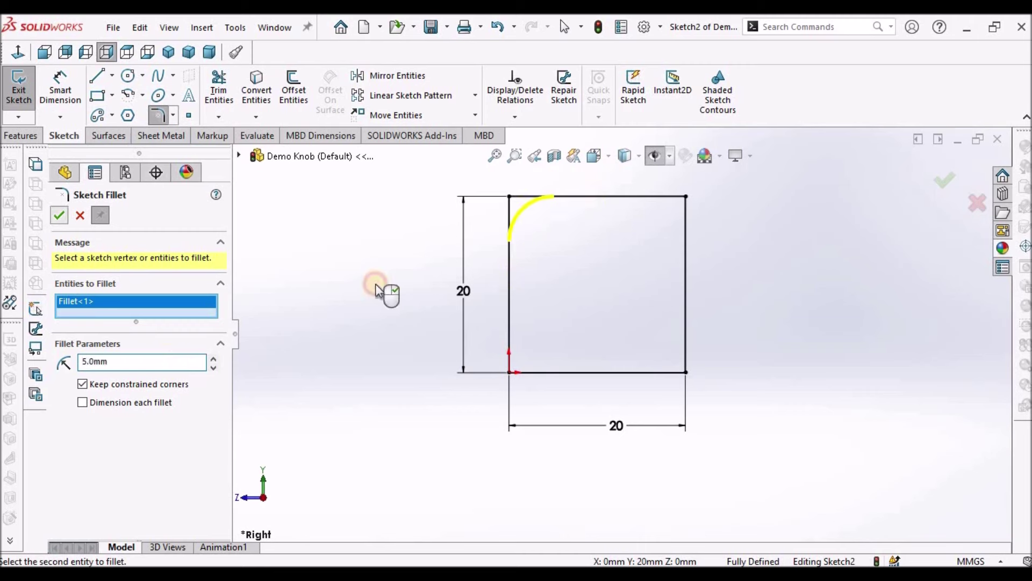
{"action": "left_click", "coordinate": [35, 137]}
{"action": "left_click", "coordinate": [80, 216]}
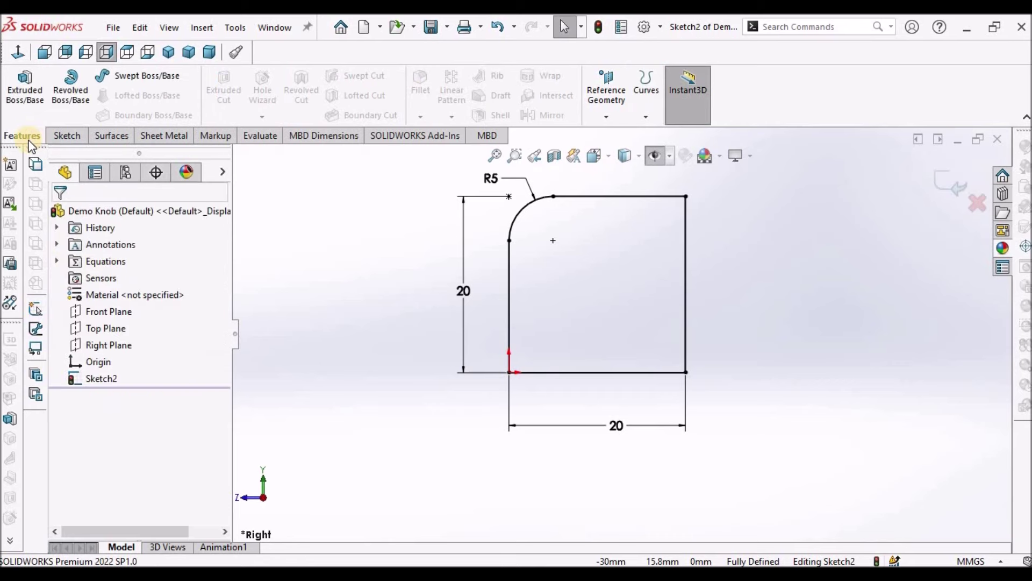
Revolve the filleted profile 360° about its lower horizontal line and save the part.
{"action": "left_click", "coordinate": [70, 92]}
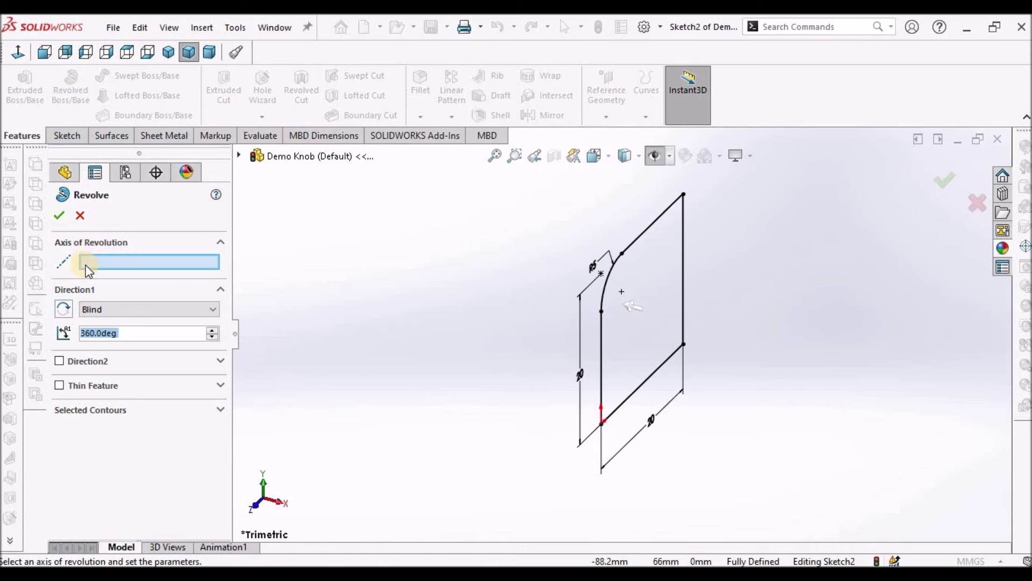
{"action": "left_click", "coordinate": [642, 383]}
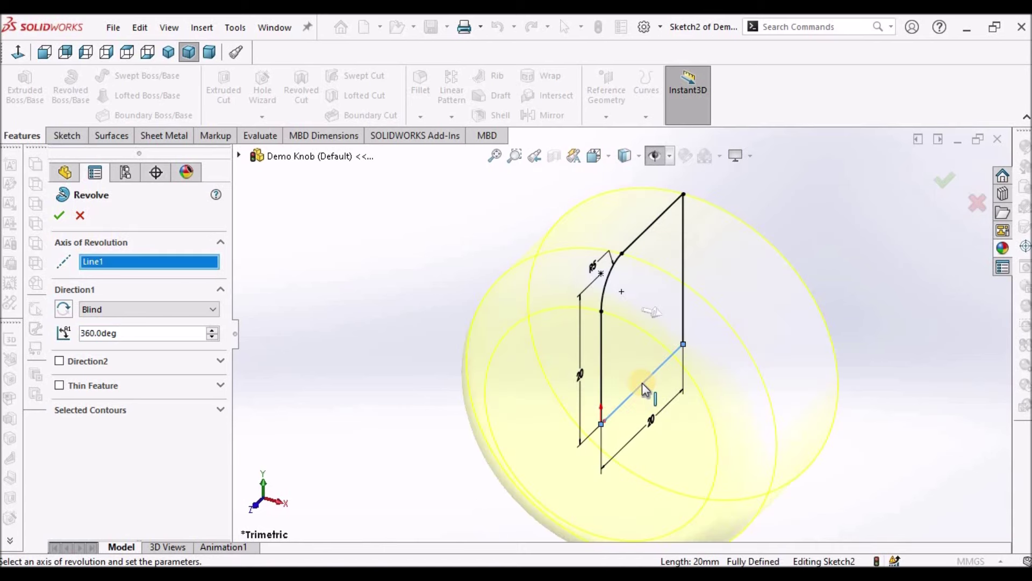
{"action": "left_click", "coordinate": [59, 215]}
{"action": "scroll", "coordinate": [599, 341], "scroll_direction": "down", "scroll_amount": 3}
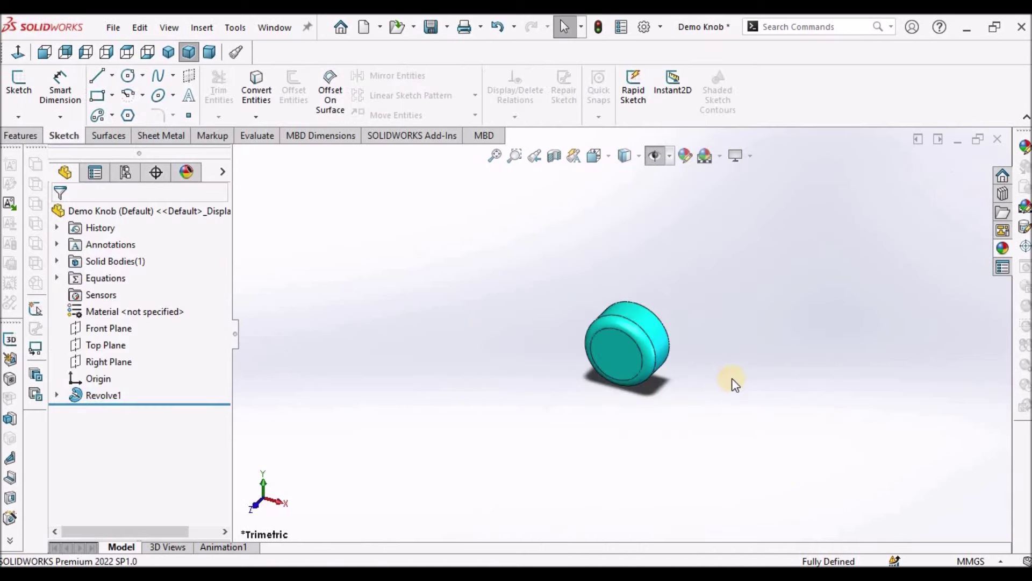
{"action": "key", "text": "ctrl+s"}
{"action": "scroll", "coordinate": [667, 270], "scroll_direction": "down", "scroll_amount": 3}
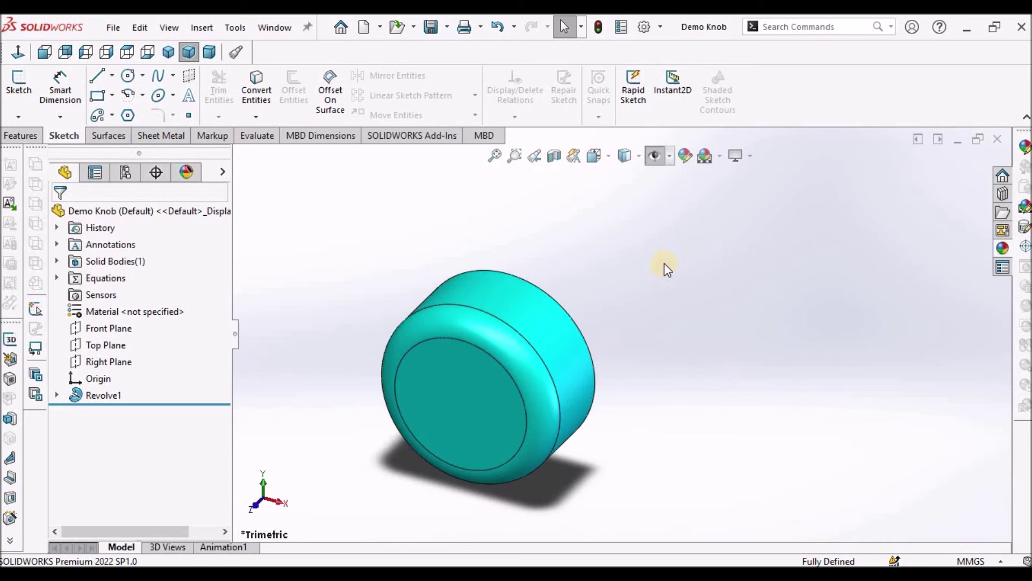
Start a sketch on the knob's flat front face and set the display style to Hidden Lines Removed.
{"action": "left_click", "coordinate": [462, 397]}
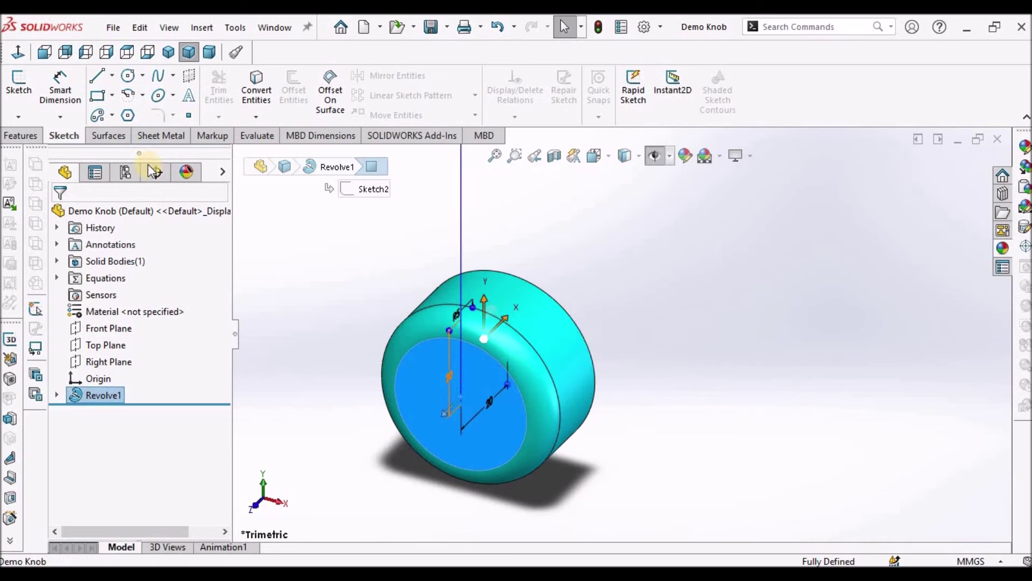
{"action": "left_click", "coordinate": [19, 86]}
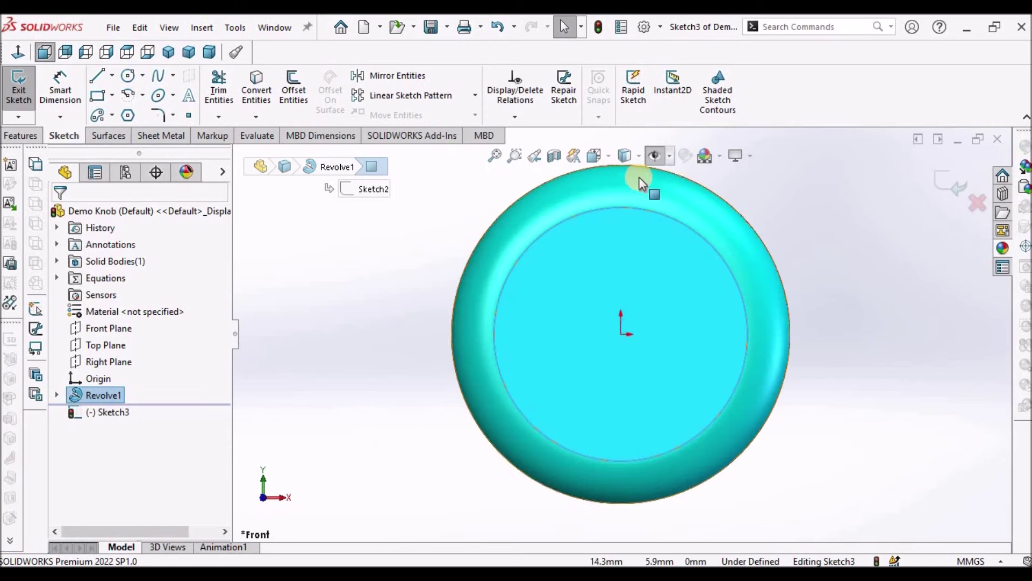
{"action": "left_click", "coordinate": [639, 157]}
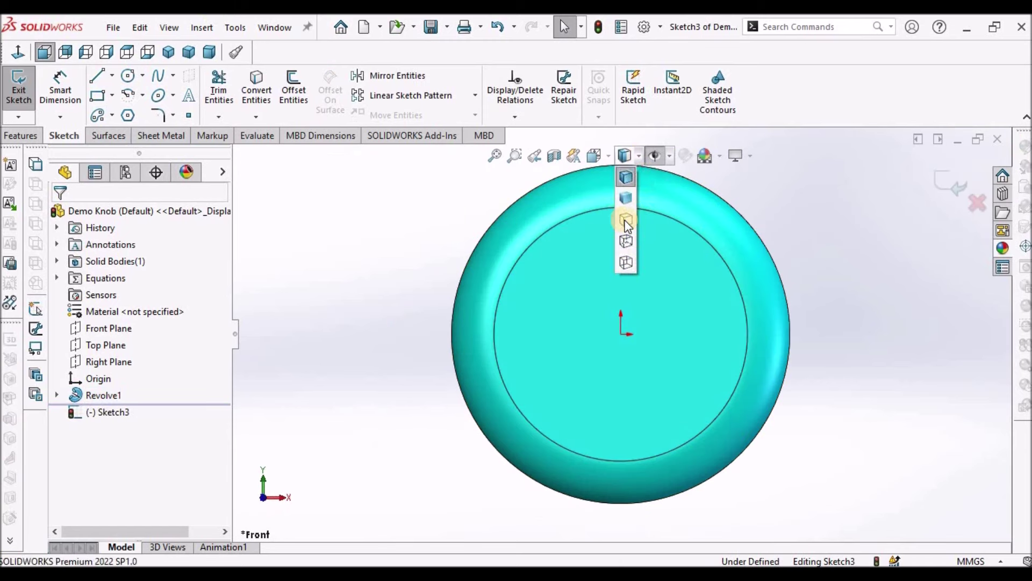
{"action": "left_click", "coordinate": [625, 220]}
{"action": "scroll", "coordinate": [791, 253], "scroll_direction": "up", "scroll_amount": 2}
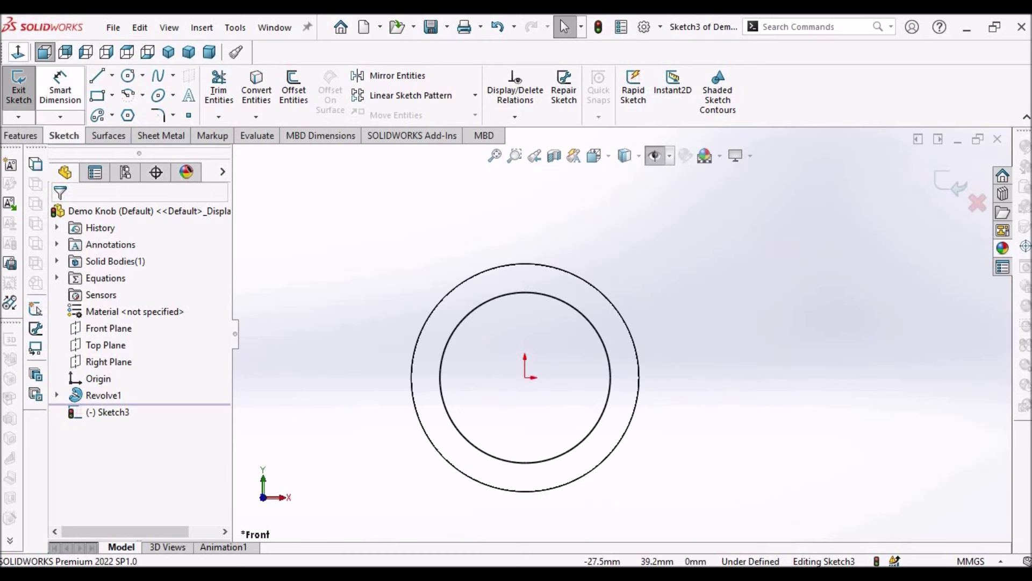
Draw a vertical 20 mm centerline from the origin up to the top of the knob's outer circle.
{"action": "left_click", "coordinate": [112, 76]}
{"action": "left_click", "coordinate": [129, 111]}
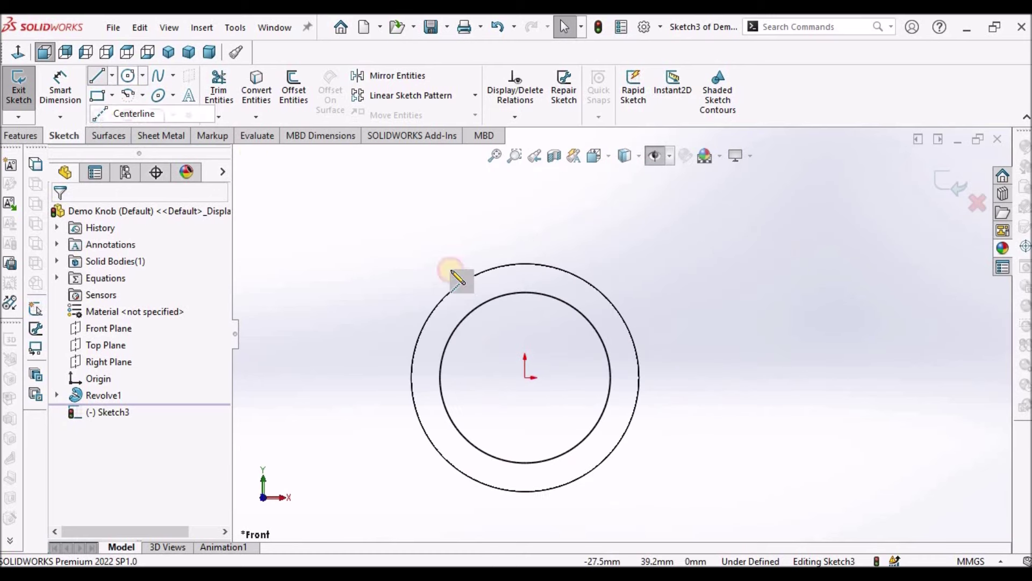
{"action": "left_click", "coordinate": [526, 378]}
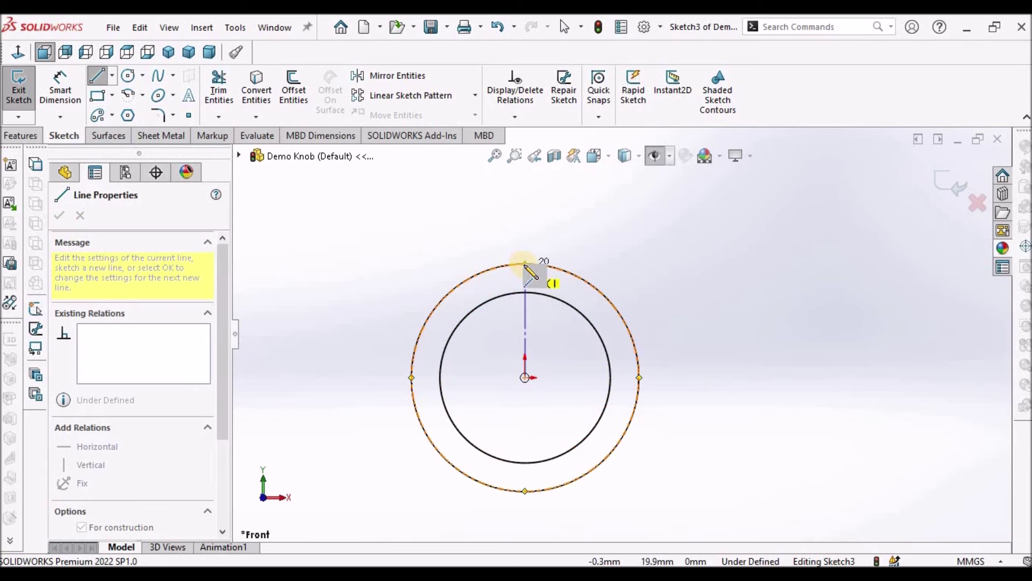
{"action": "left_click", "coordinate": [525, 263]}
{"action": "right_click", "coordinate": [409, 215]}
{"action": "left_click", "coordinate": [453, 228]}
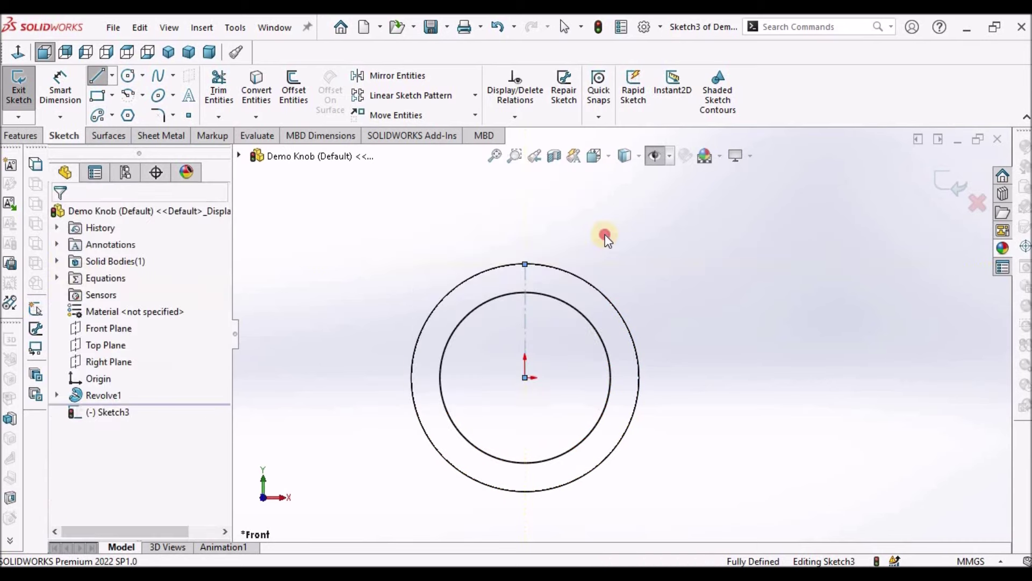
Sketch an ellipse centred on the centerline's upper end, with radii of about 5.6 mm horizontally and 1.9 mm vertically.
{"action": "left_click", "coordinate": [160, 97]}
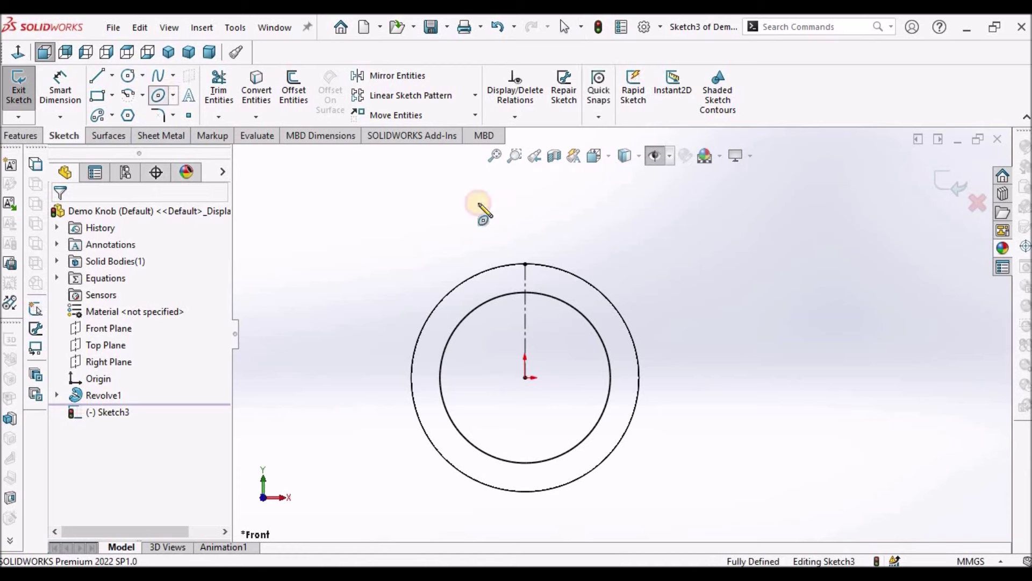
{"action": "scroll", "coordinate": [548, 258], "scroll_direction": "down", "scroll_amount": 3}
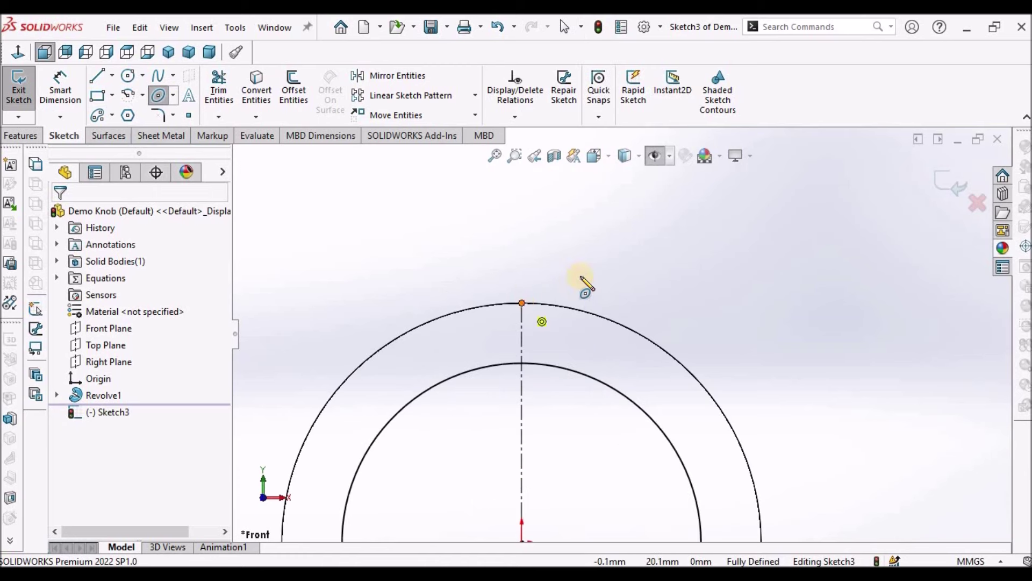
{"action": "left_click", "coordinate": [522, 303]}
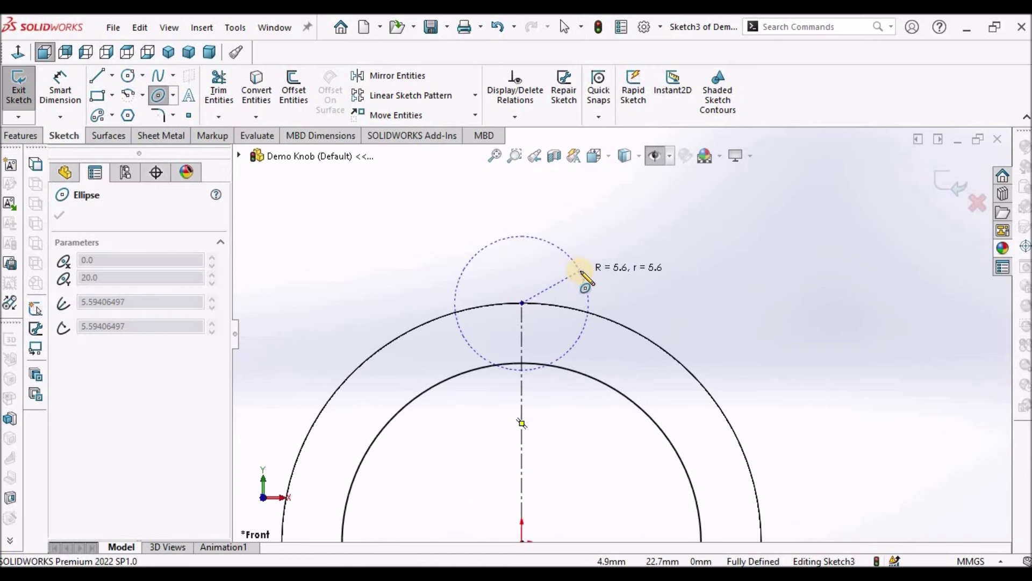
{"action": "left_click", "coordinate": [590, 303]}
{"action": "left_click", "coordinate": [591, 281]}
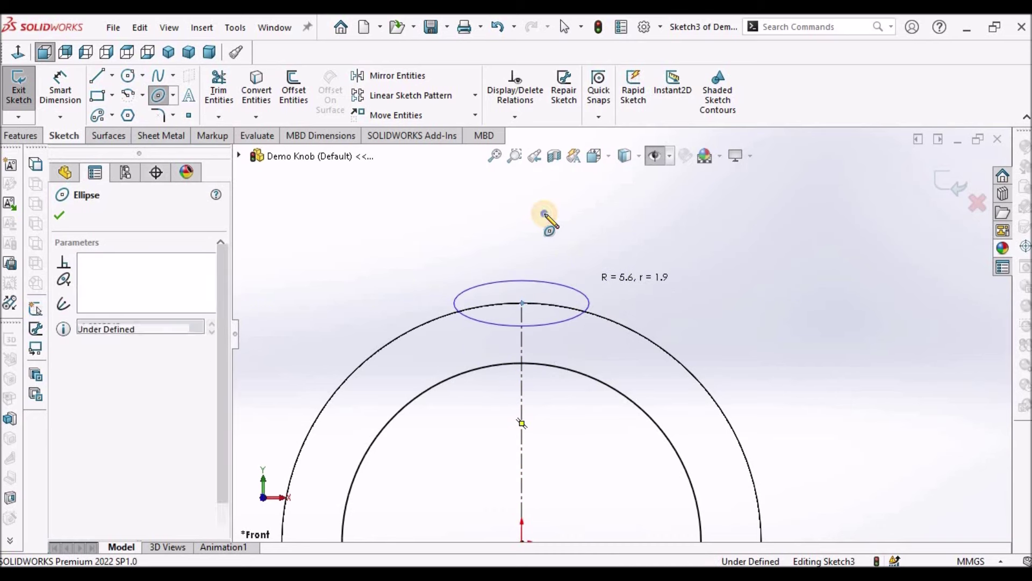
{"action": "right_click", "coordinate": [544, 215]}
{"action": "left_click", "coordinate": [566, 226]}
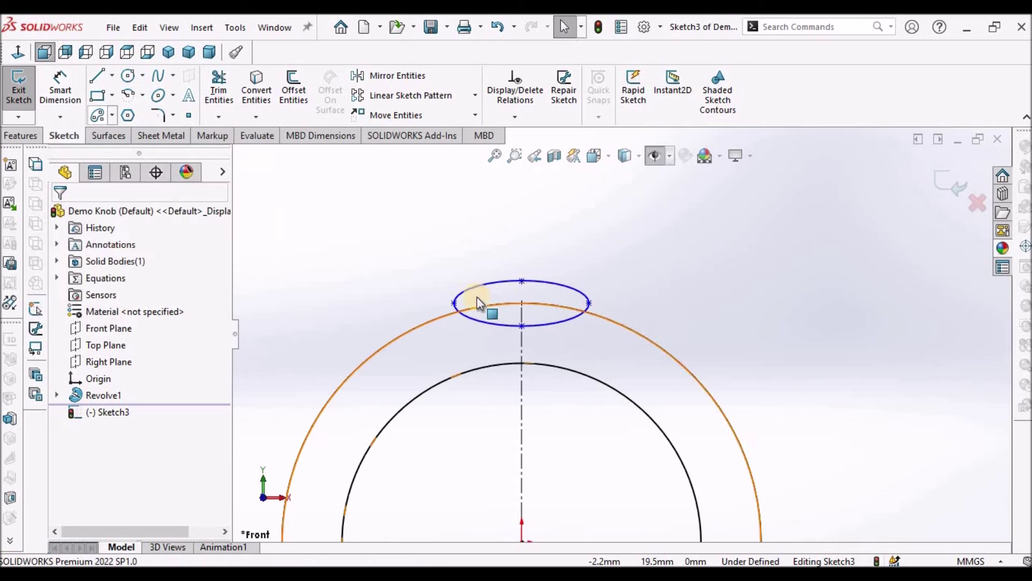
Add a horizontal relation between the ellipse's two side points and a vertical relation between its upper and lower points.
{"action": "left_click", "coordinate": [454, 302]}
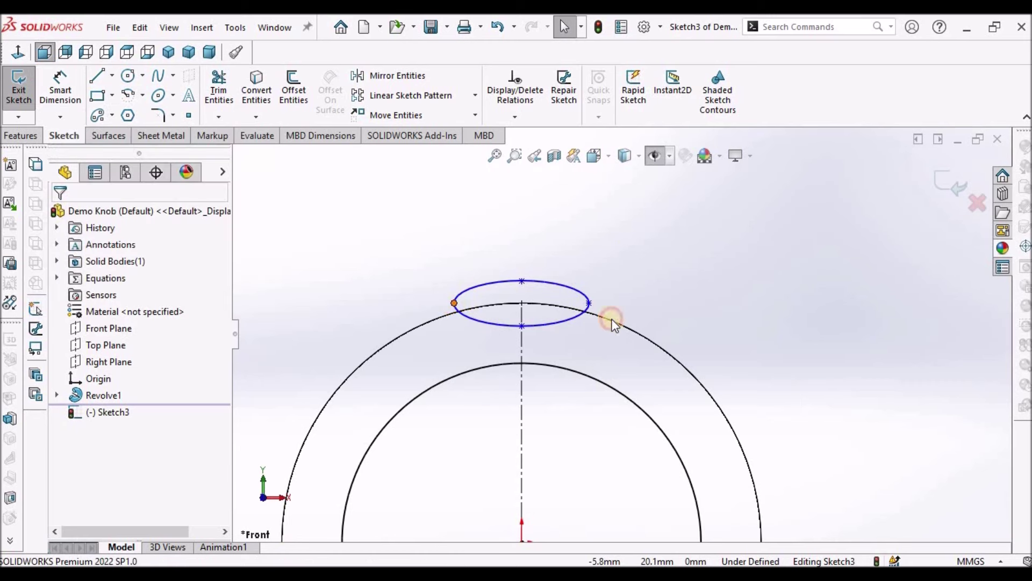
{"action": "left_click", "coordinate": [589, 302], "text": "ctrl"}
{"action": "left_click", "coordinate": [66, 460]}
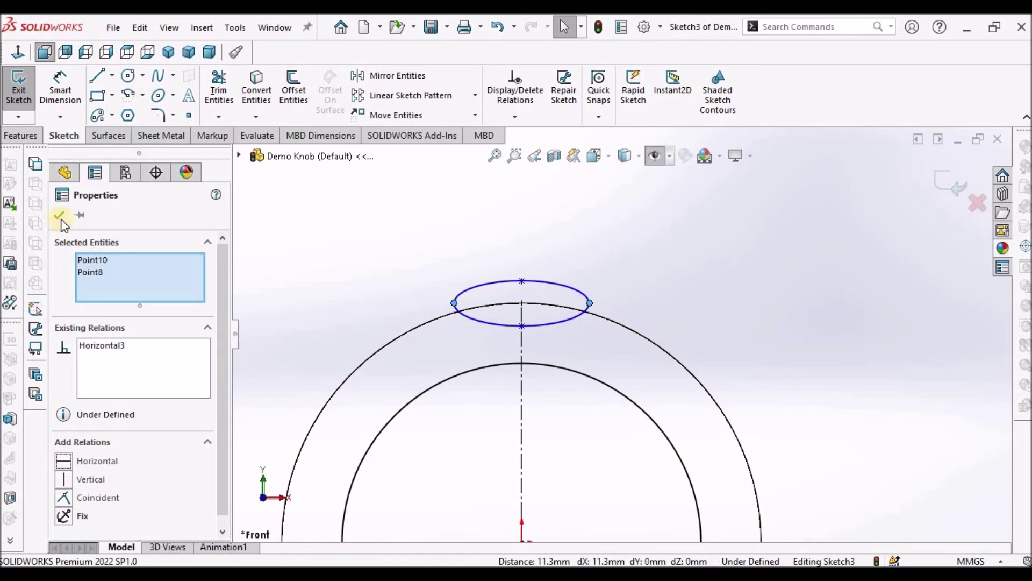
{"action": "left_click", "coordinate": [65, 215]}
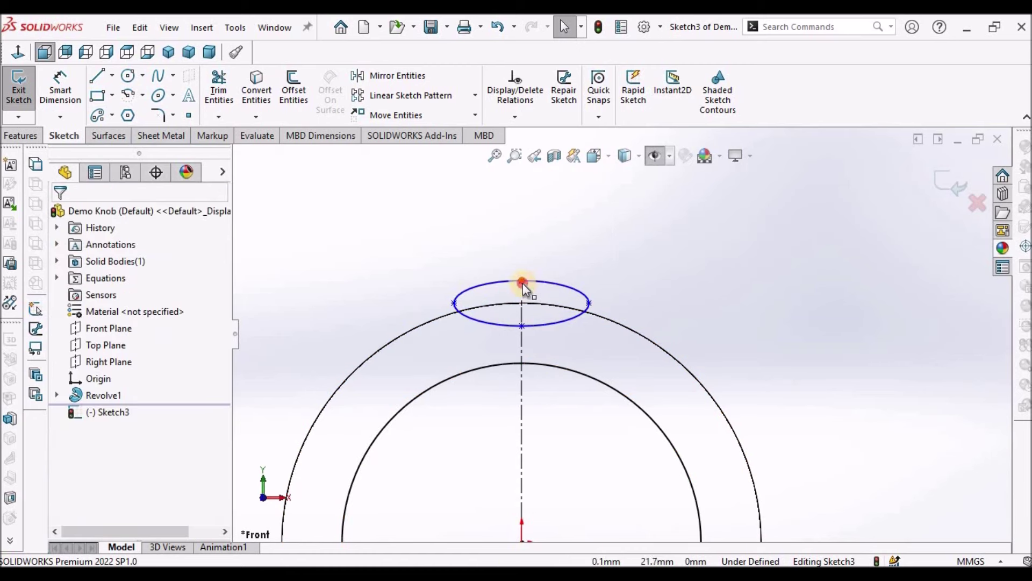
{"action": "left_click", "coordinate": [522, 281]}
{"action": "left_click", "coordinate": [518, 328], "text": "ctrl"}
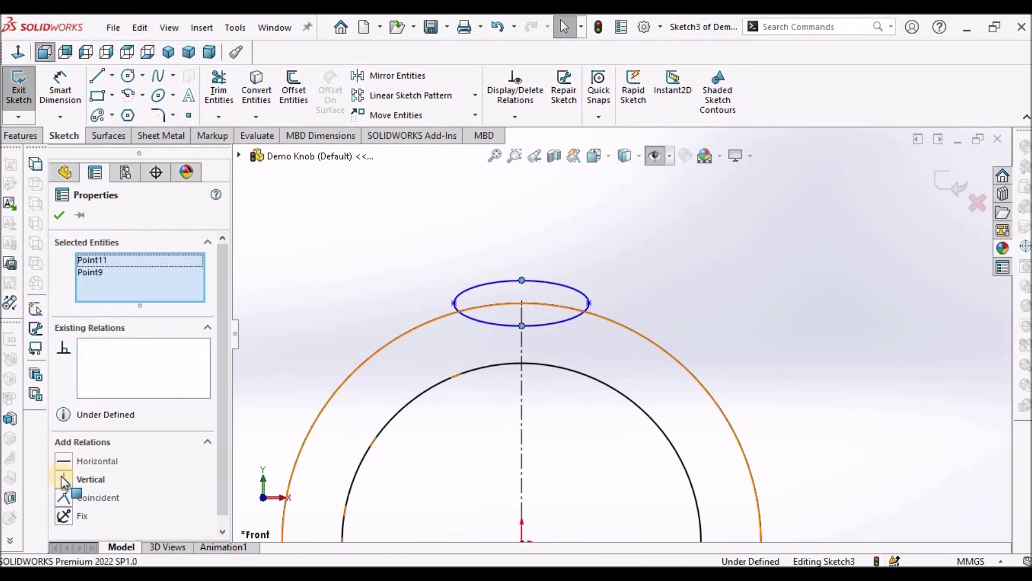
{"action": "left_click", "coordinate": [63, 479]}
{"action": "key", "text": "Escape"}
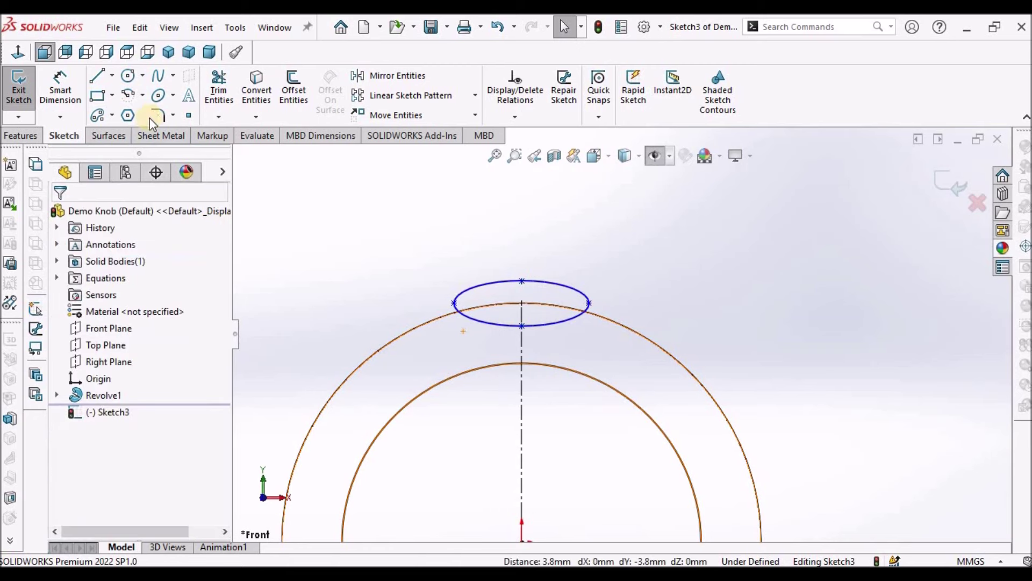
Dimension the ellipse's vertical radius, from its centre to its lower point, as 1 mm.
{"action": "left_click", "coordinate": [69, 81]}
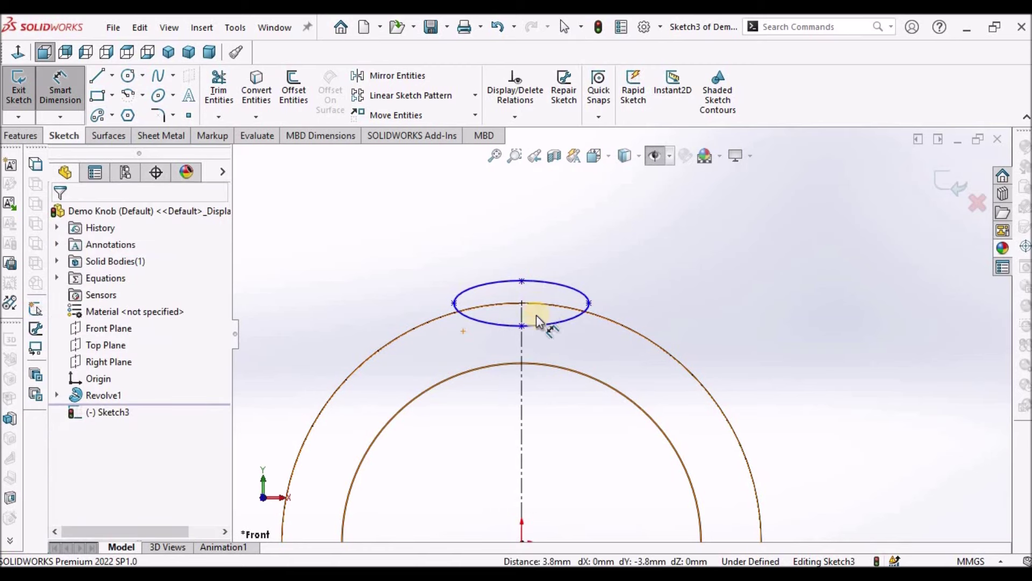
{"action": "left_click", "coordinate": [521, 325]}
{"action": "left_click", "coordinate": [521, 303]}
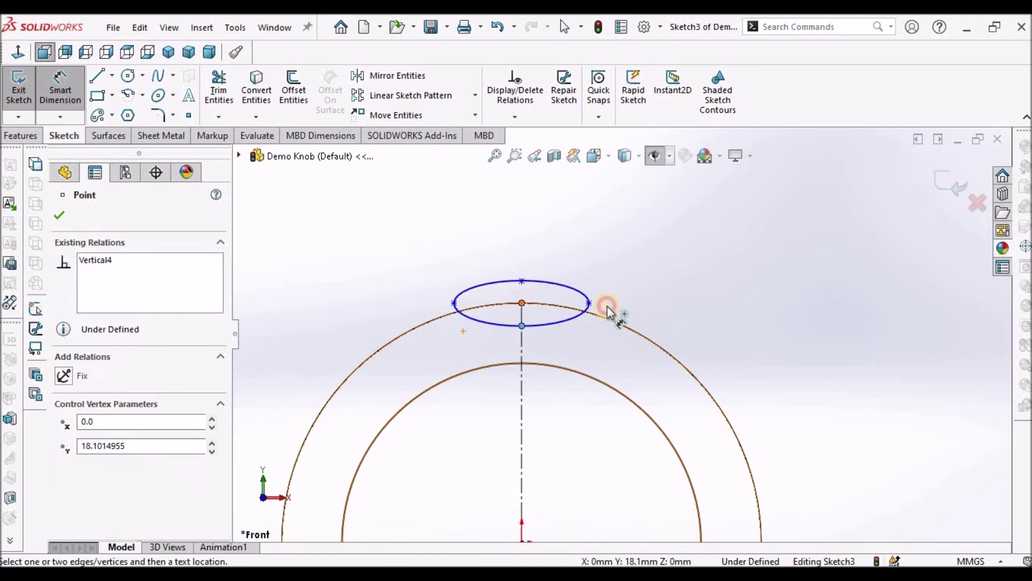
{"action": "left_click", "coordinate": [673, 316]}
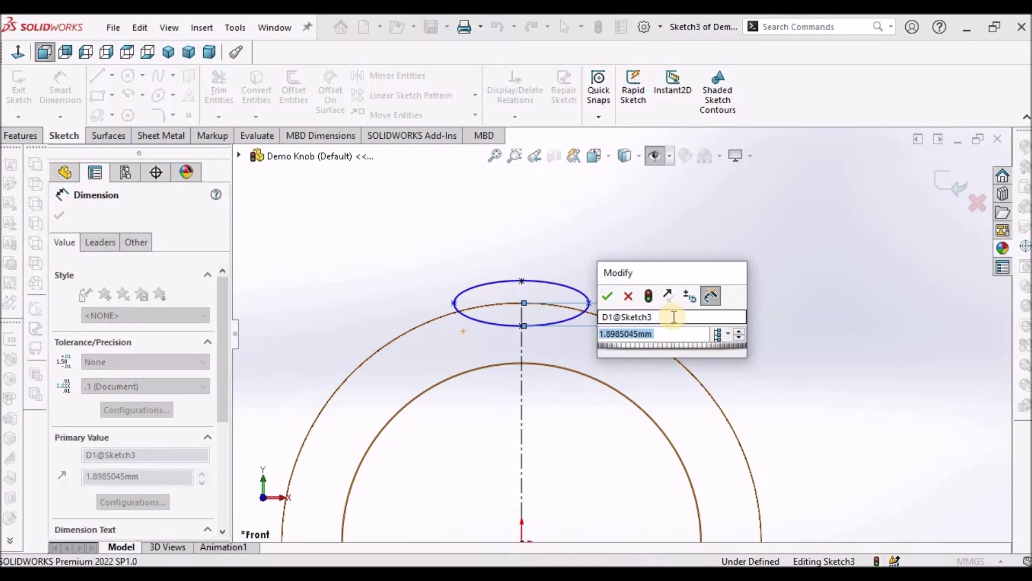
{"action": "type", "text": "1"}
{"action": "key", "text": "Return"}
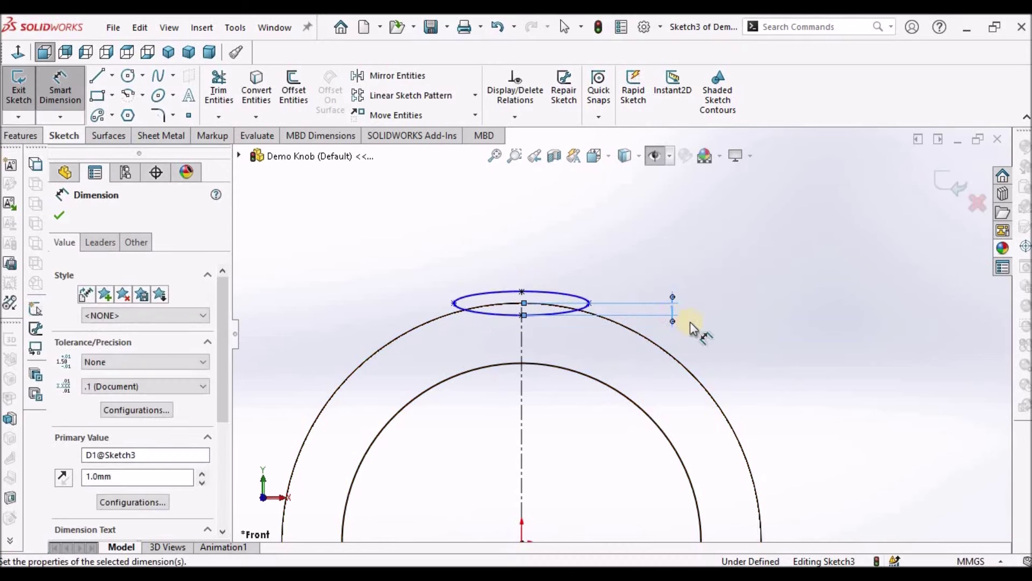
Dimension the ellipse's overall width between its two side points as 5 mm and end dimensioning.
{"action": "left_click", "coordinate": [565, 296]}
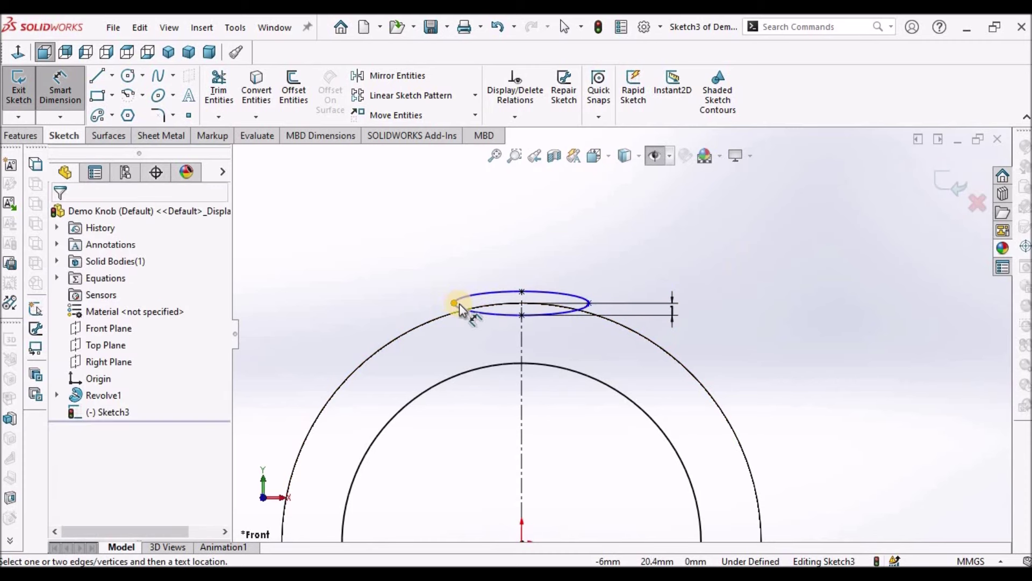
{"action": "left_click", "coordinate": [461, 301]}
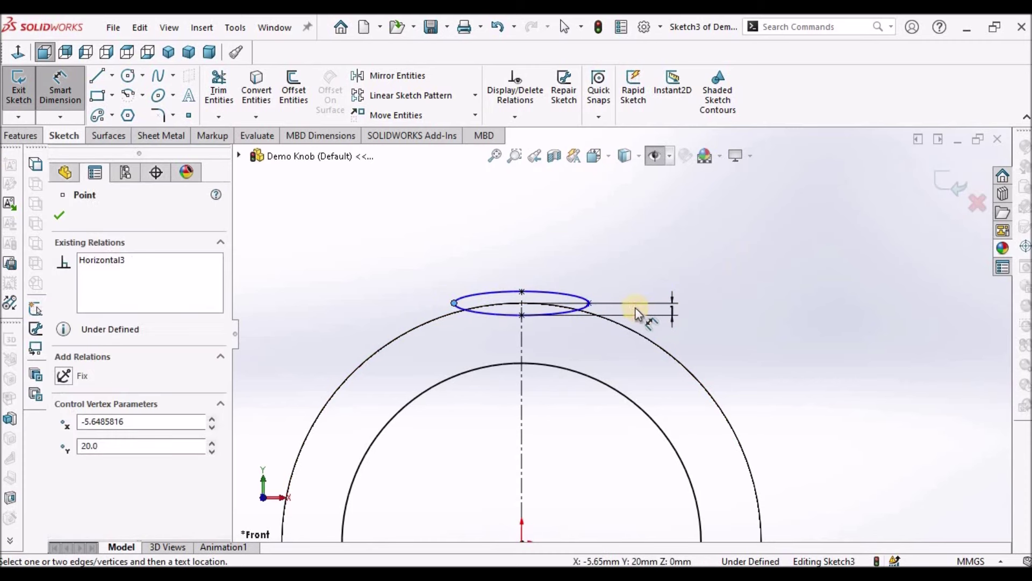
{"action": "left_click", "coordinate": [590, 303]}
{"action": "left_click", "coordinate": [540, 246]}
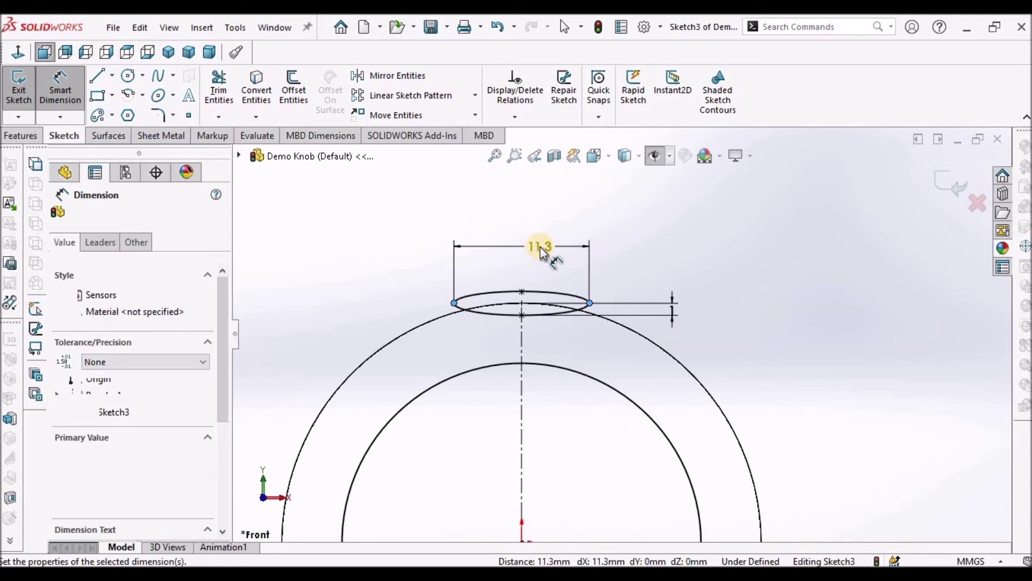
{"action": "type", "text": "5"}
{"action": "key", "text": "Return"}
{"action": "right_click", "coordinate": [707, 253]}
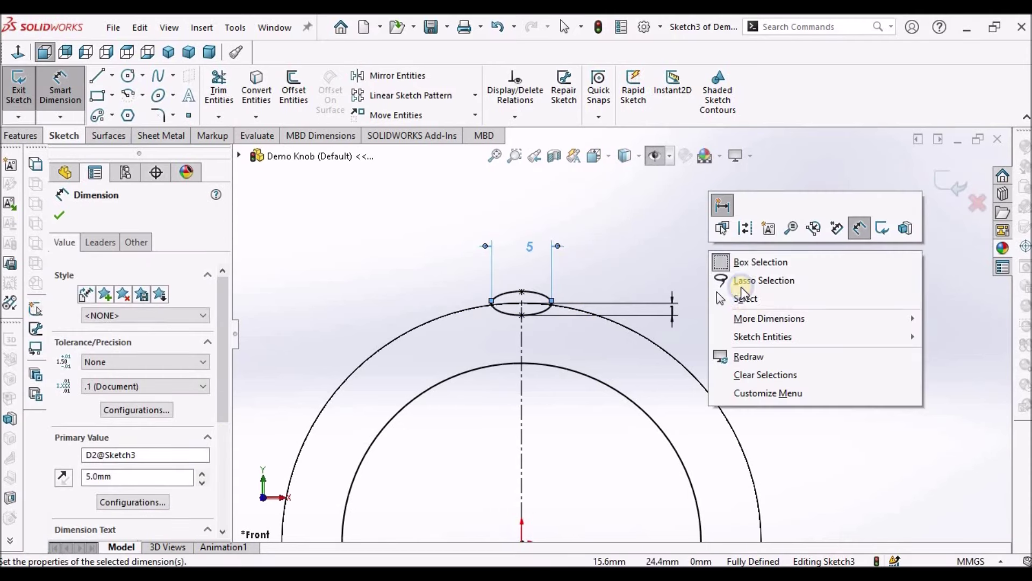
{"action": "left_click", "coordinate": [748, 299]}
Set the display style to Shaded With Edges and turn the knob to an angled 3D view.
{"action": "scroll", "coordinate": [627, 210], "scroll_direction": "up", "scroll_amount": 2}
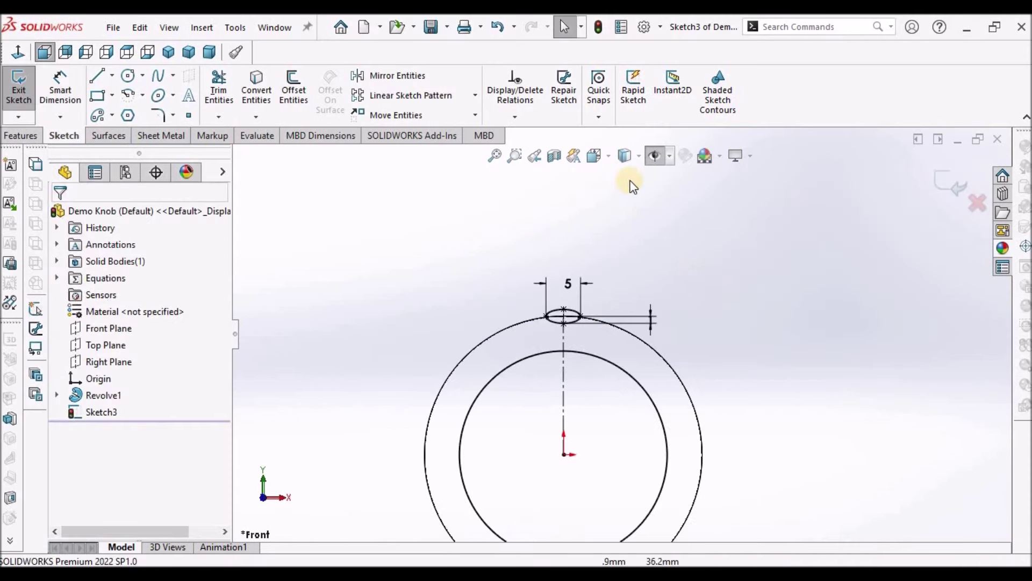
{"action": "left_click", "coordinate": [640, 161]}
{"action": "left_click", "coordinate": [634, 172]}
{"action": "mouse_move", "coordinate": [731, 249]}
{"action": "middle_mouse_down"}
{"action": "mouse_move", "coordinate": [687, 307]}
{"action": "mouse_move", "coordinate": [691, 357]}
{"action": "mouse_move", "coordinate": [751, 344]}
{"action": "mouse_move", "coordinate": [678, 304]}
{"action": "middle_mouse_up"}
Cut the ellipse profile through the knob with an Extruded Cut set to Through All.
{"action": "left_click", "coordinate": [20, 135]}
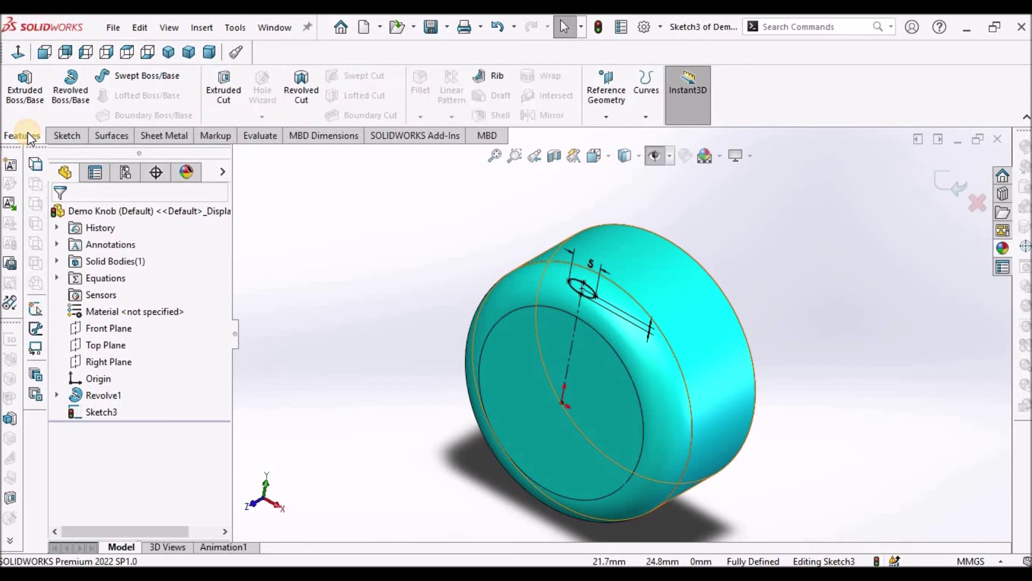
{"action": "left_click", "coordinate": [228, 90]}
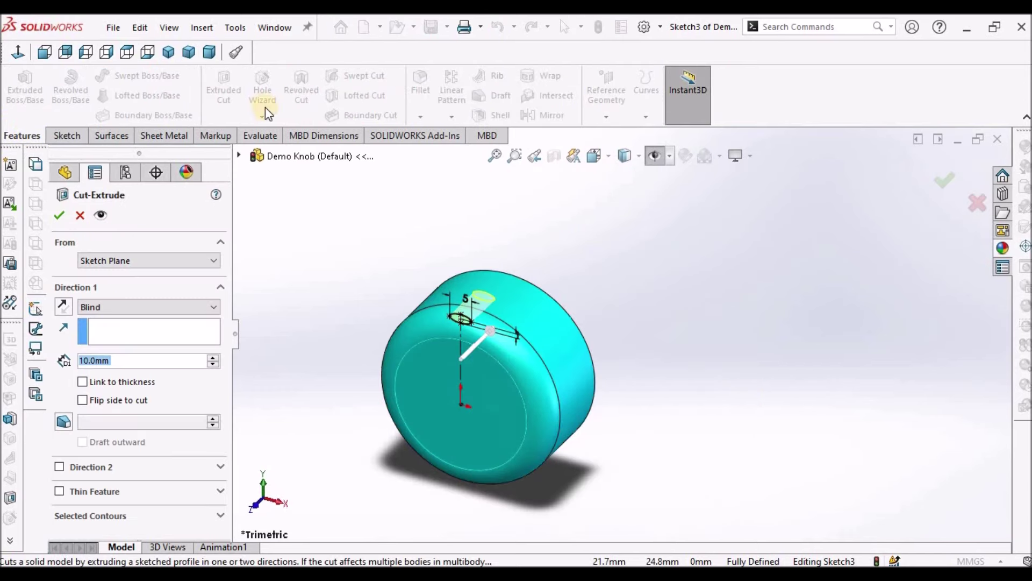
{"action": "left_click", "coordinate": [207, 309]}
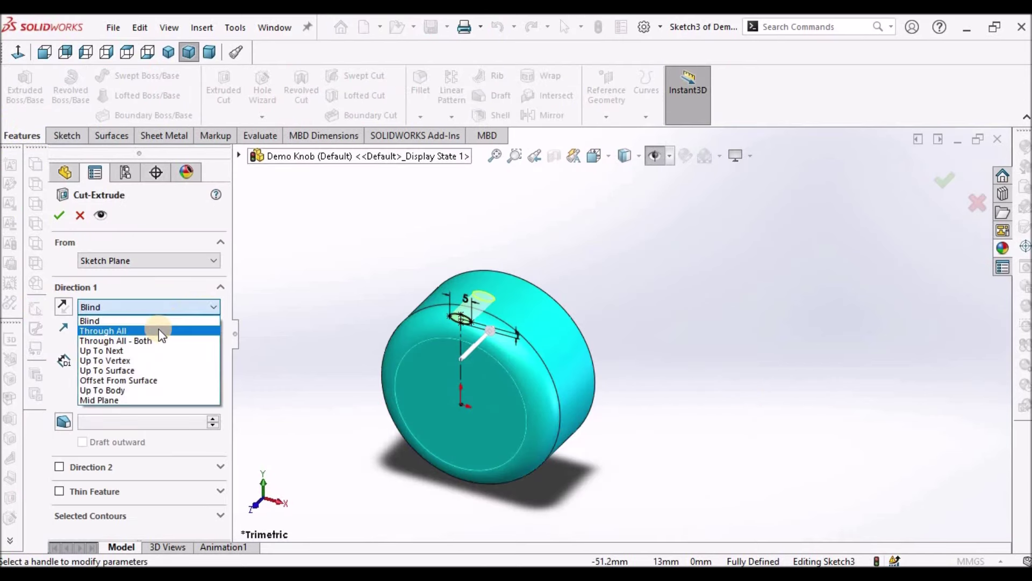
{"action": "left_click", "coordinate": [143, 330]}
{"action": "left_click", "coordinate": [56, 215]}
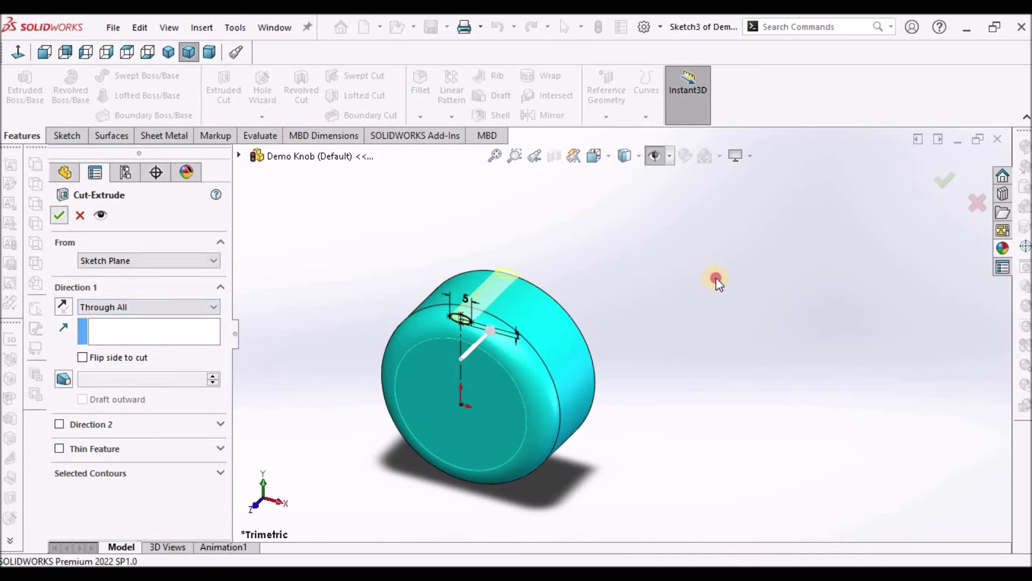
Fillet the groove's two long edges and curved front edge with a 2 mm radius, with tangent propagation turned off.
{"action": "mouse_move", "coordinate": [633, 274]}
{"action": "middle_mouse_down"}
{"action": "mouse_move", "coordinate": [572, 355]}
{"action": "mouse_move", "coordinate": [581, 410]}
{"action": "mouse_move", "coordinate": [428, 341]}
{"action": "middle_mouse_up"}
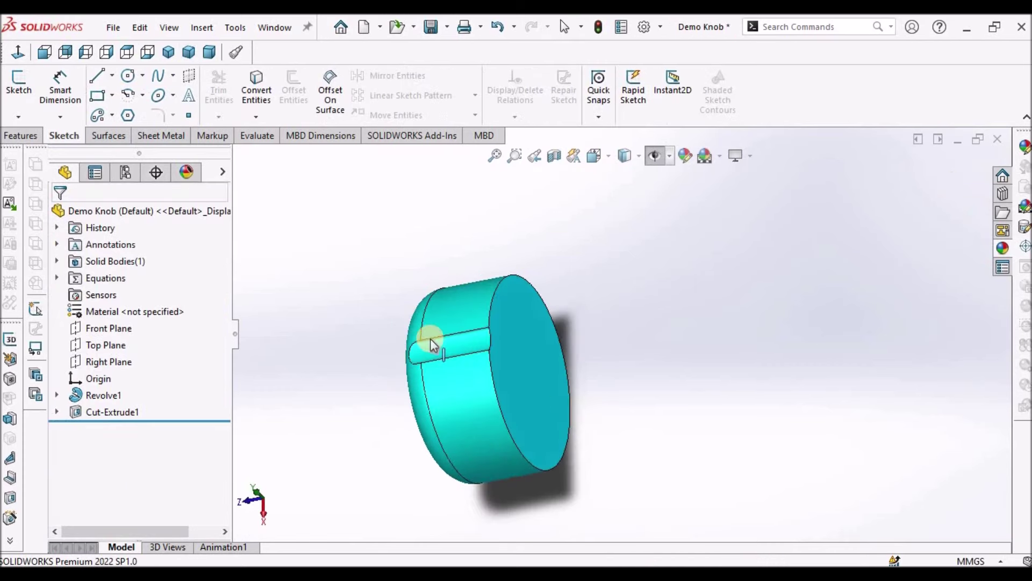
{"action": "left_click", "coordinate": [21, 135]}
{"action": "left_click", "coordinate": [408, 83]}
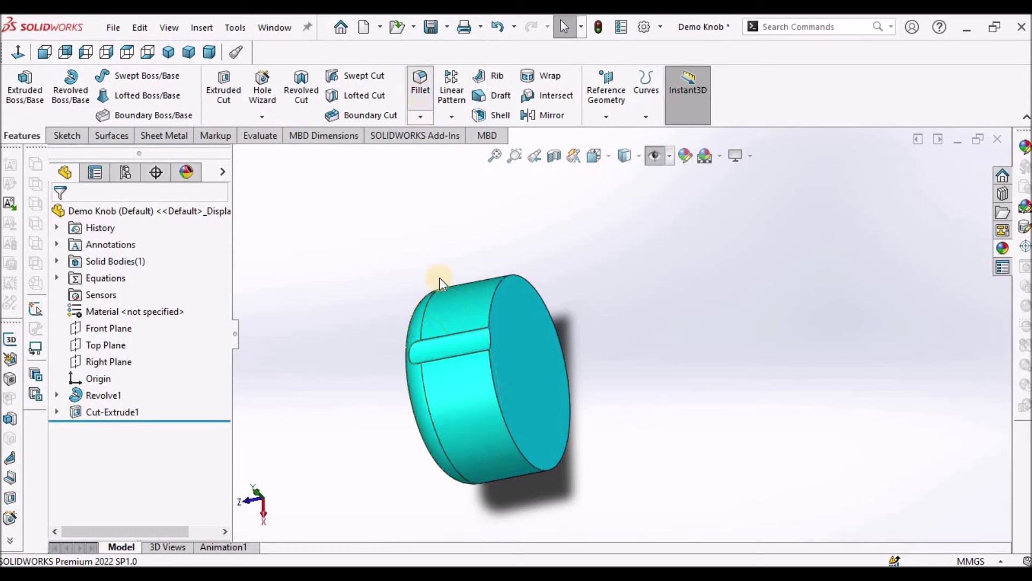
{"action": "middle_click_drag", "start_coordinate": [454, 342], "coordinate": [457, 346]}
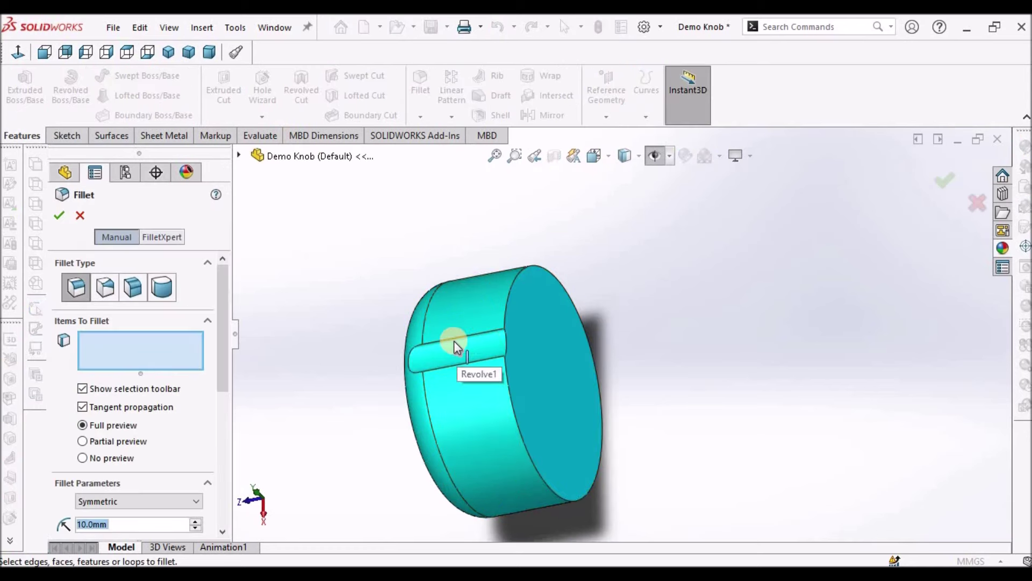
{"action": "left_click", "coordinate": [412, 359]}
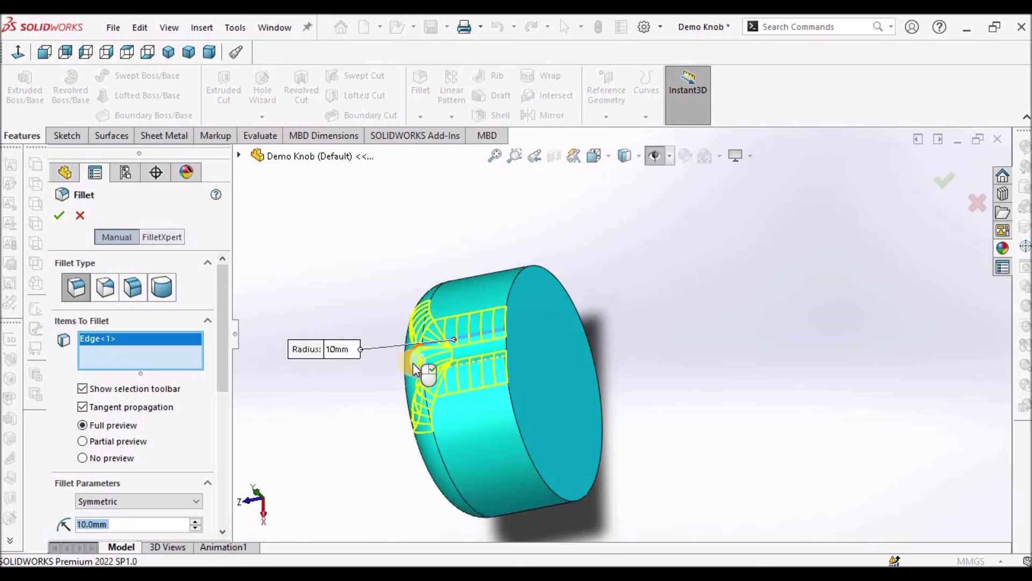
{"action": "left_click", "coordinate": [83, 407]}
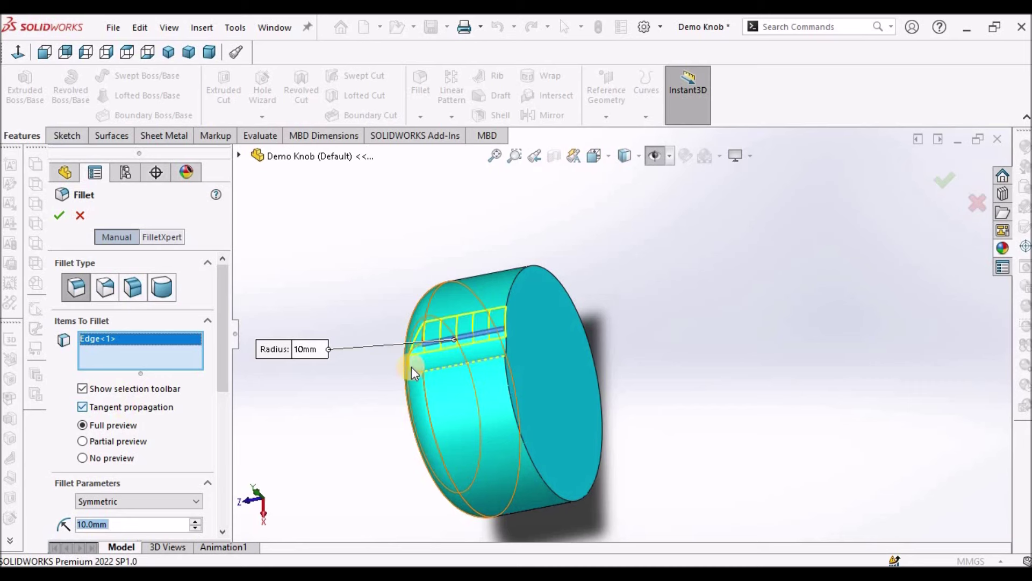
{"action": "left_click", "coordinate": [444, 371]}
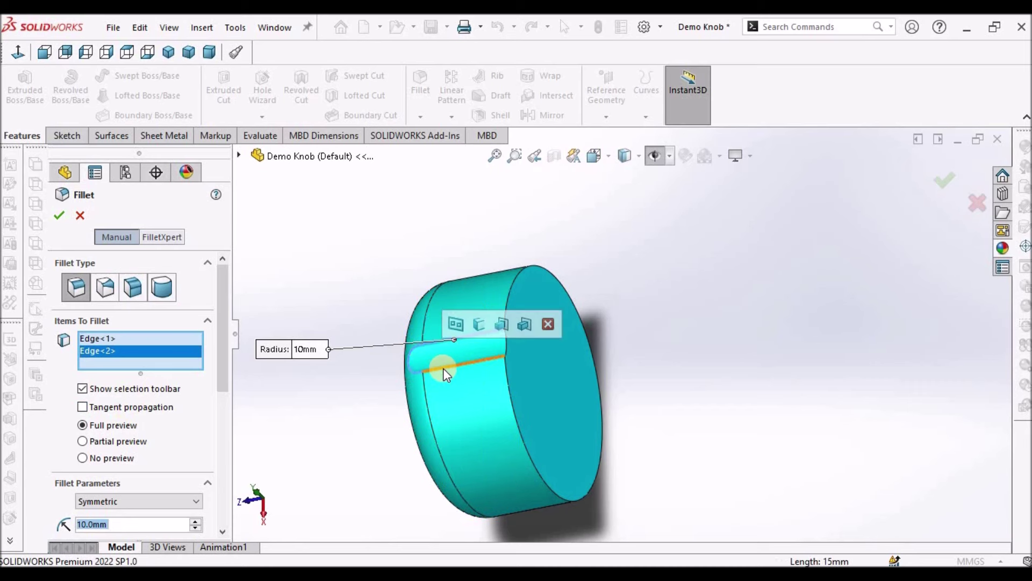
{"action": "left_click", "coordinate": [415, 361]}
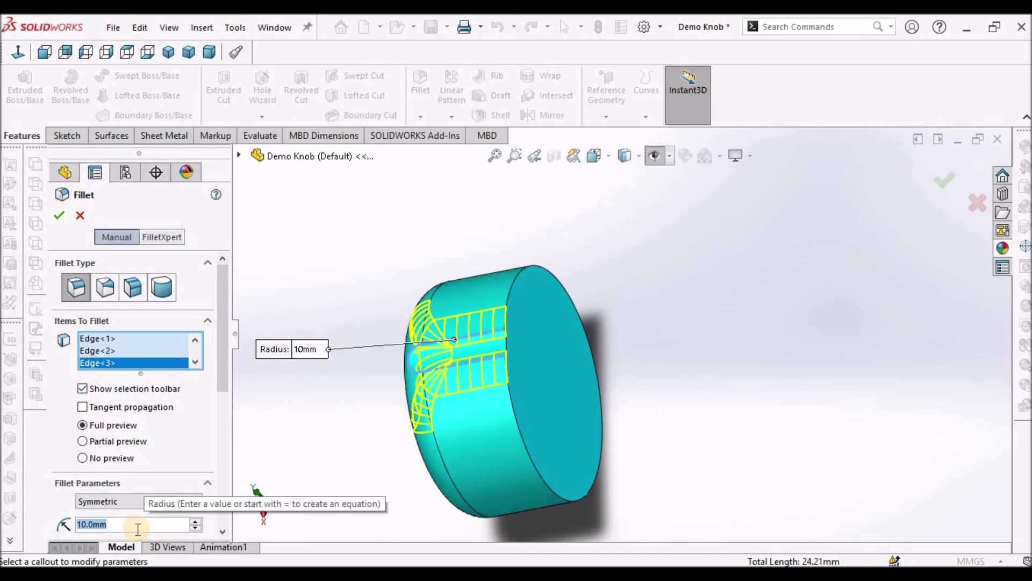
{"action": "type", "text": "2"}
{"action": "key", "text": "Return"}
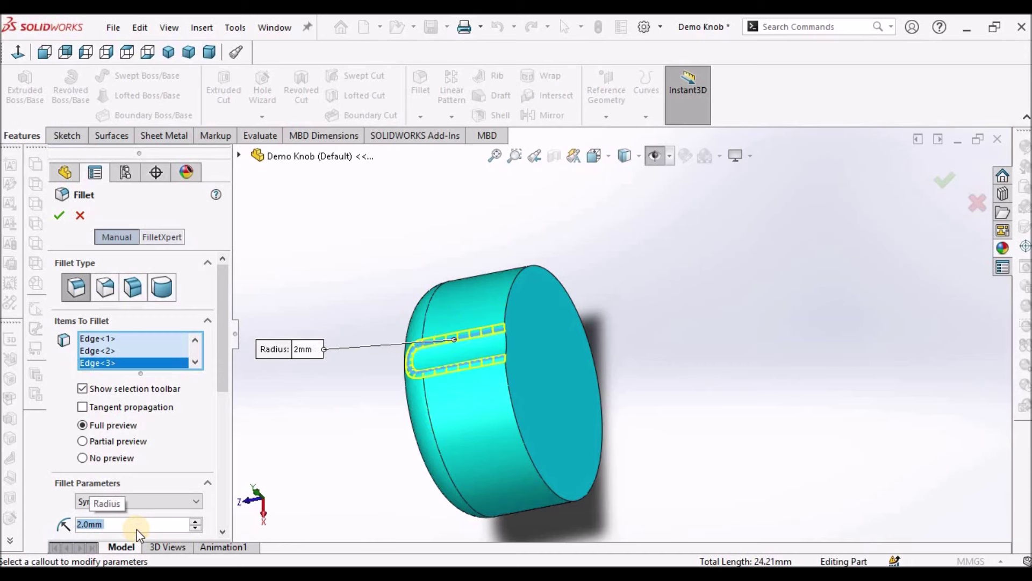
{"action": "left_click", "coordinate": [60, 215]}
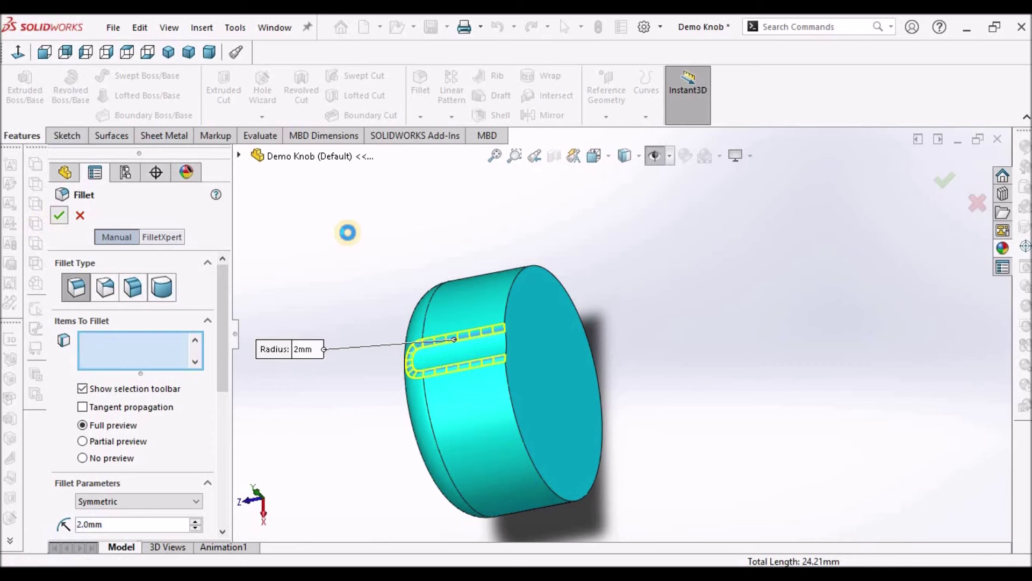
Turn off the hiding of all item types and display the knob's temporary axis.
{"action": "middle_click_drag", "start_coordinate": [499, 363], "coordinate": [557, 327]}
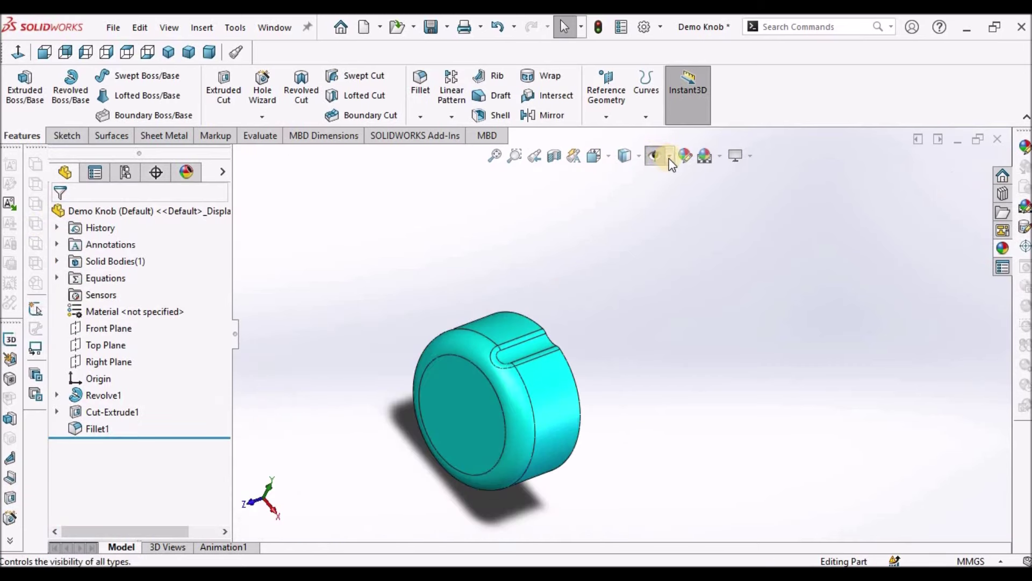
{"action": "left_click", "coordinate": [656, 156]}
{"action": "left_click", "coordinate": [656, 159]}
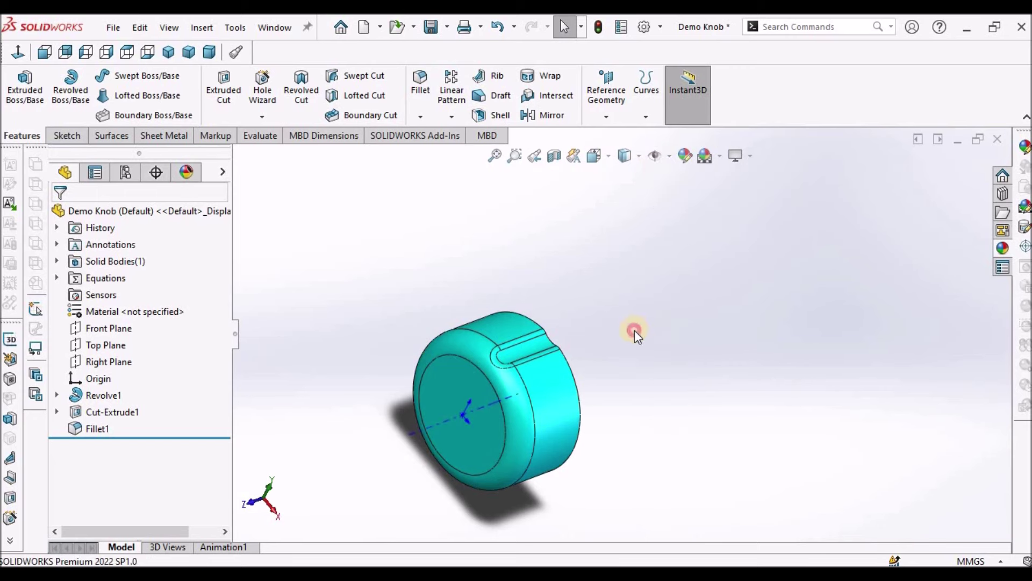
{"action": "mouse_move", "coordinate": [483, 397]}
{"action": "middle_mouse_down"}
{"action": "mouse_move", "coordinate": [489, 375]}
{"action": "mouse_move", "coordinate": [461, 376]}
{"action": "mouse_move", "coordinate": [443, 392]}
{"action": "mouse_move", "coordinate": [465, 411]}
{"action": "mouse_move", "coordinate": [497, 408]}
{"action": "middle_mouse_up"}
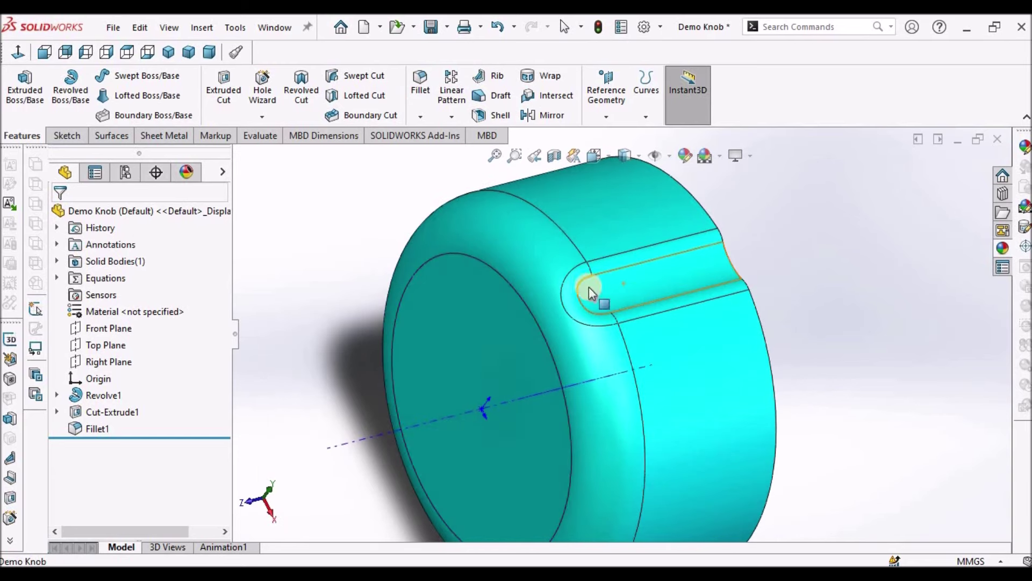
{"action": "key", "text": "f"}
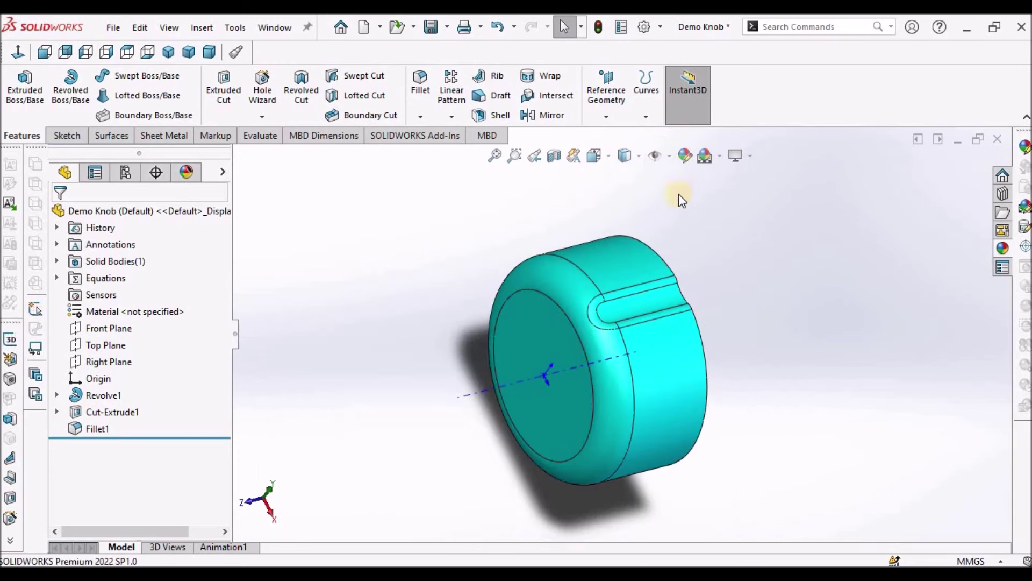
{"action": "left_click", "coordinate": [670, 158]}
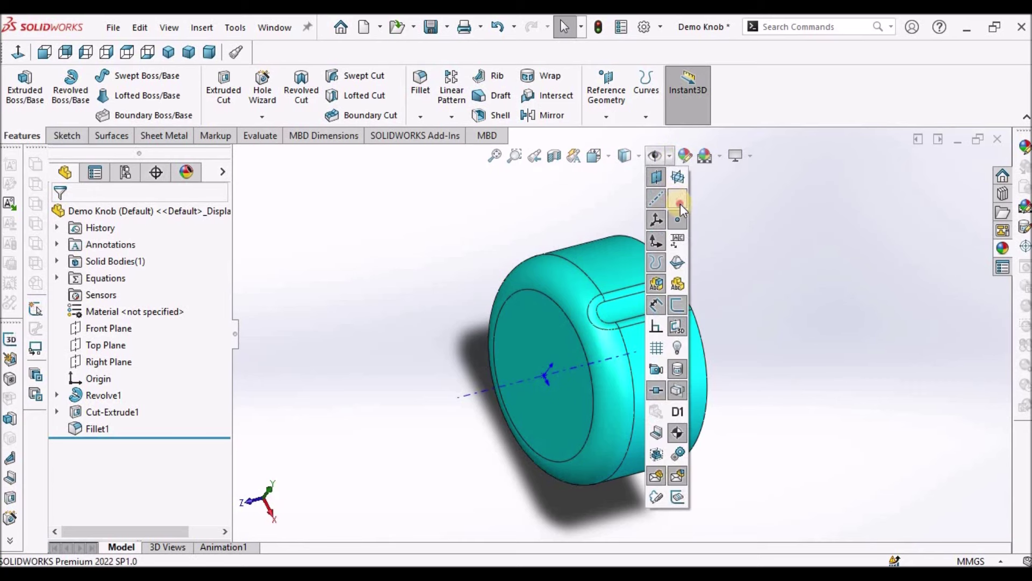
{"action": "left_click", "coordinate": [676, 197]}
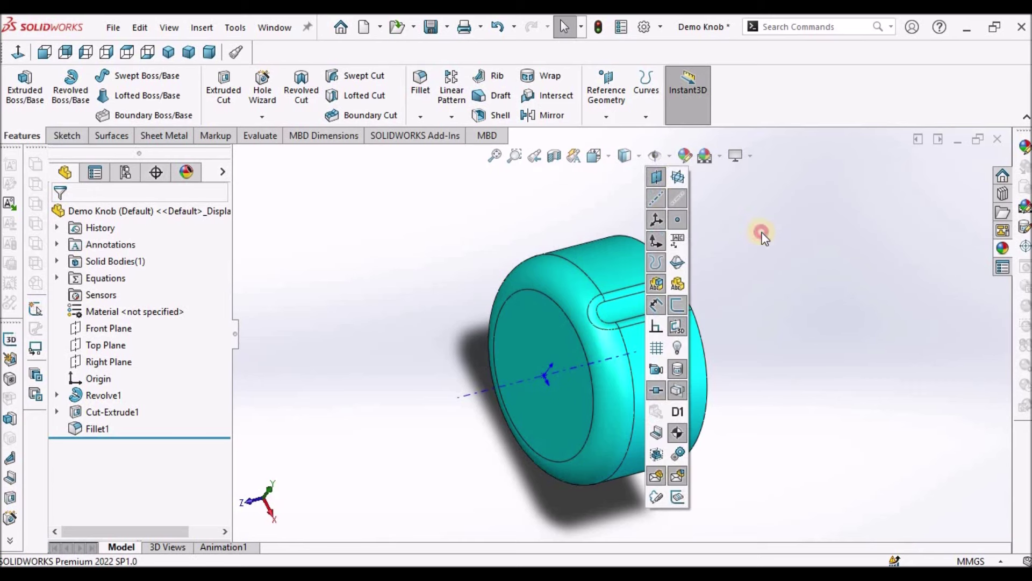
{"action": "scroll", "coordinate": [672, 335], "scroll_direction": "down", "scroll_amount": 2}
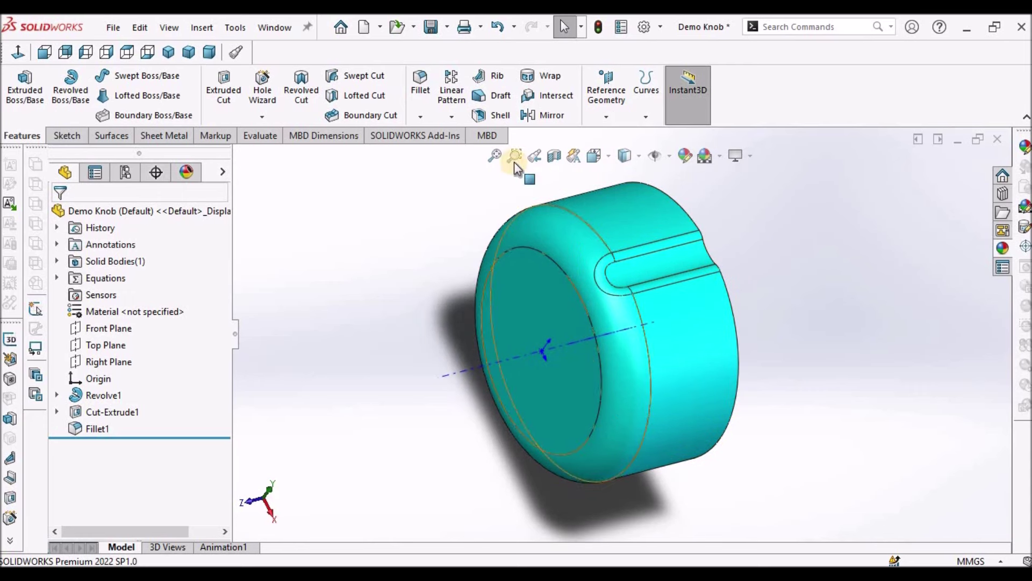
Circular-pattern the groove cut and its fillet around the knob's temporary axis, with 12 equally spaced instances over 360 degrees.
{"action": "left_click", "coordinate": [458, 116]}
{"action": "left_click", "coordinate": [479, 154]}
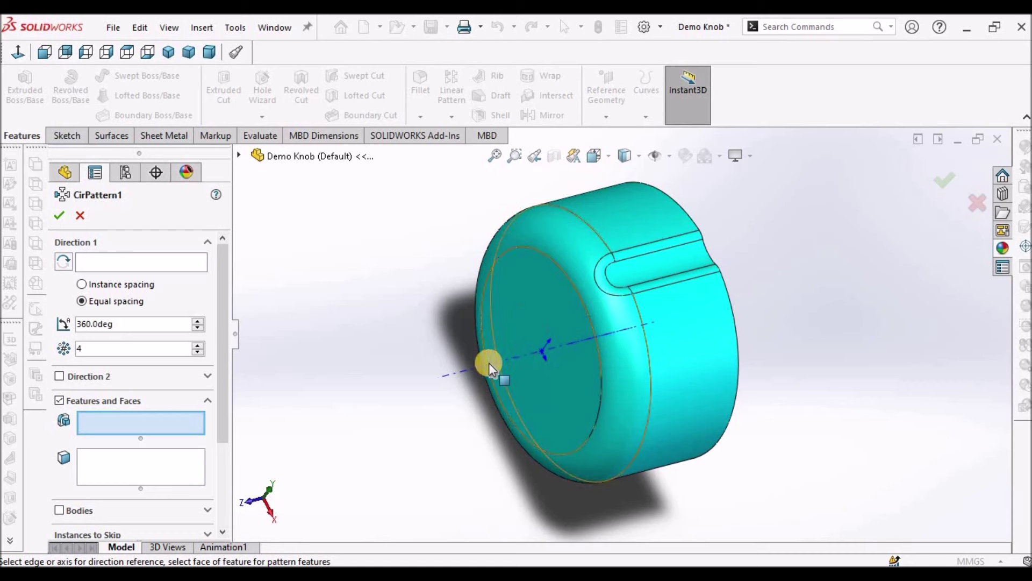
{"action": "left_click", "coordinate": [466, 374]}
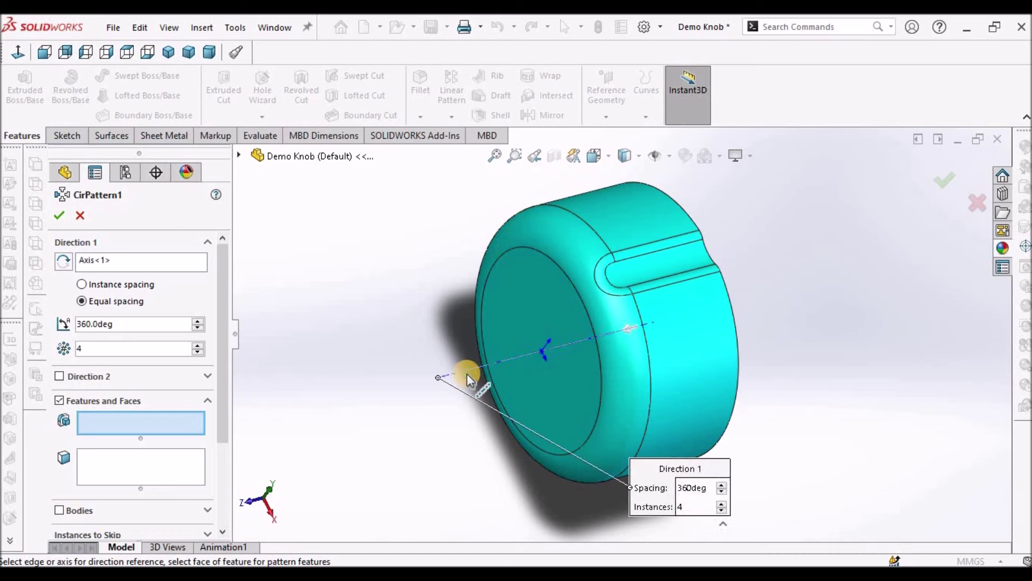
{"action": "left_click", "coordinate": [238, 155]}
{"action": "left_click", "coordinate": [302, 358]}
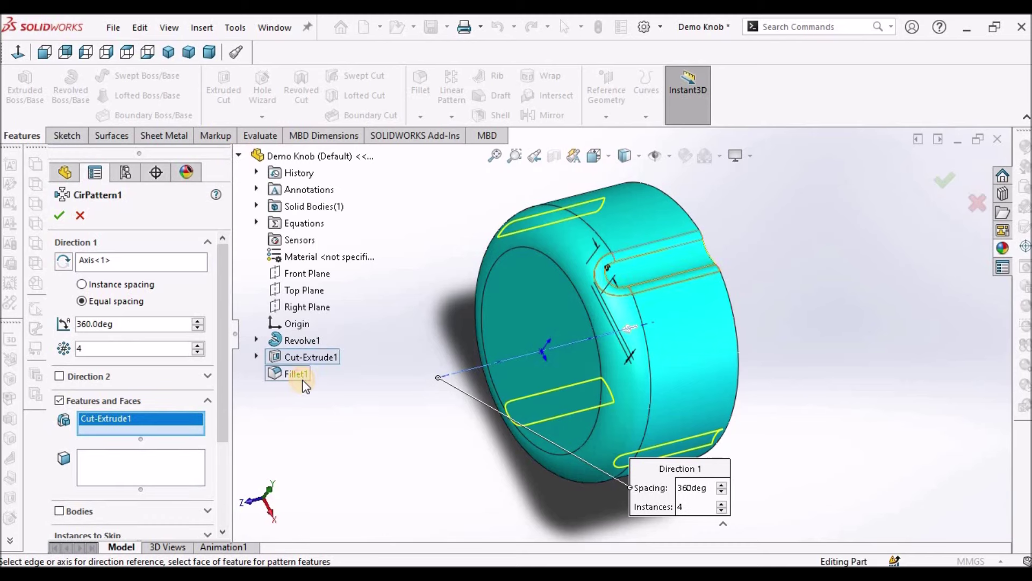
{"action": "left_click", "coordinate": [303, 380]}
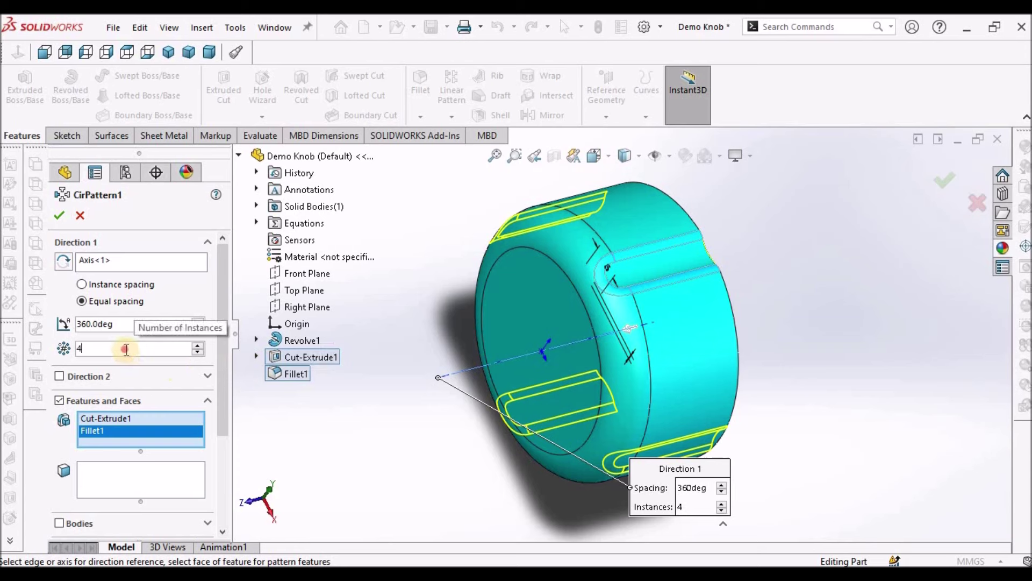
{"action": "type", "text": "12"}
{"action": "key", "text": "Return"}
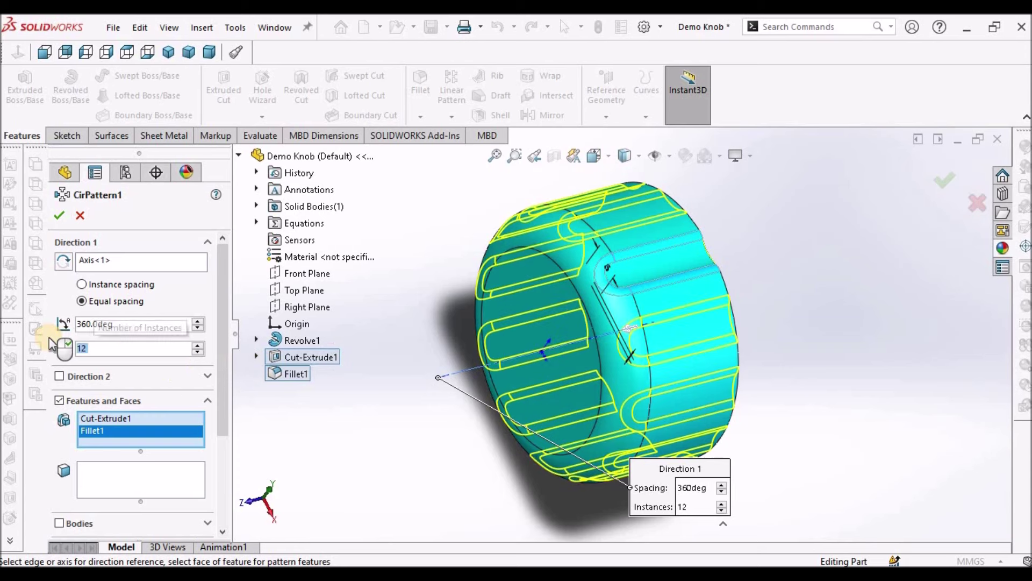
{"action": "right_click", "coordinate": [387, 436]}
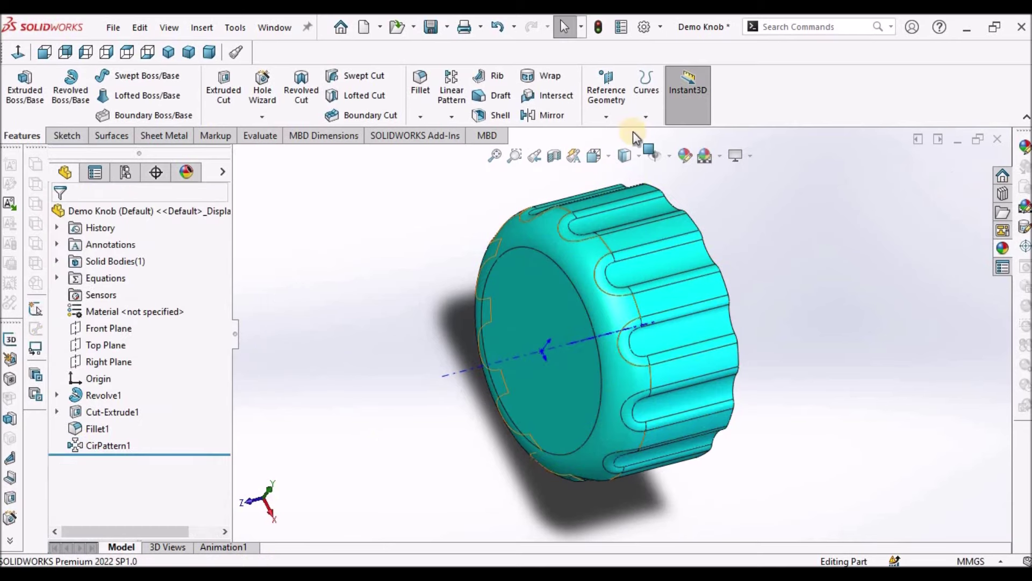
Hide all item types, then shell the knob to a 1 mm wall thickness with its flat back face removed.
{"action": "key", "text": "f"}
{"action": "left_click", "coordinate": [655, 155]}
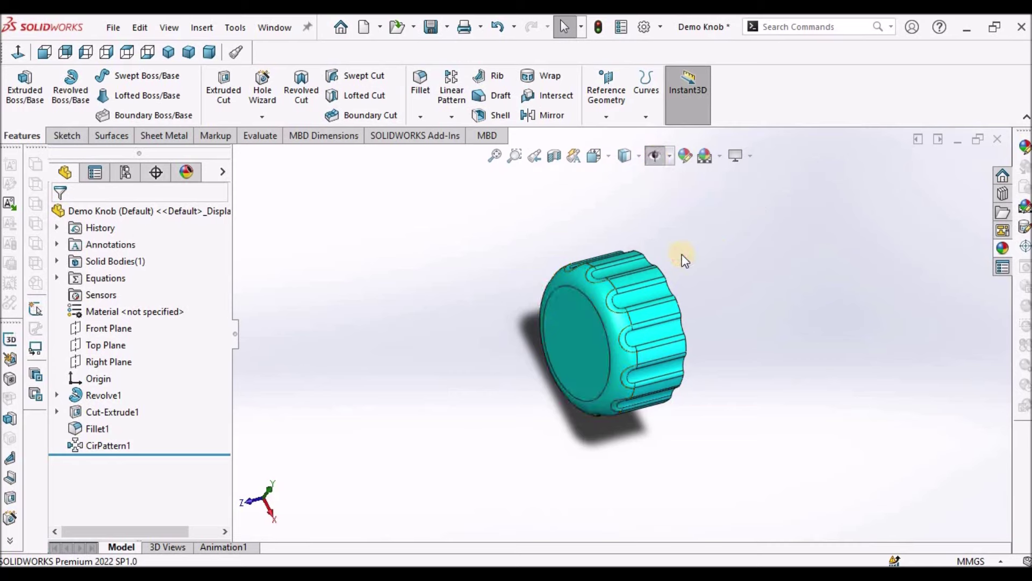
{"action": "middle_click_drag", "start_coordinate": [671, 280], "coordinate": [614, 319]}
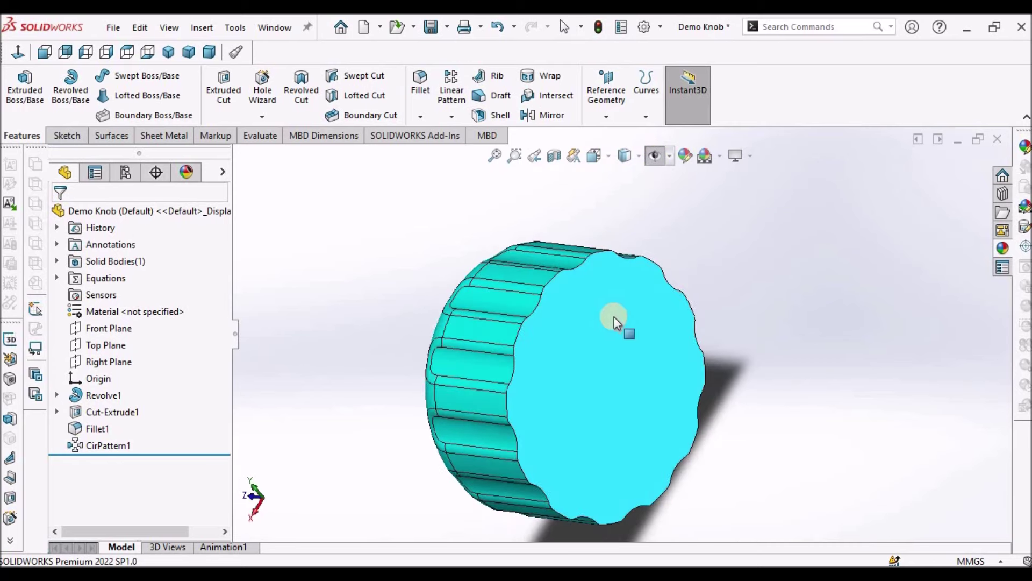
{"action": "left_click", "coordinate": [491, 115]}
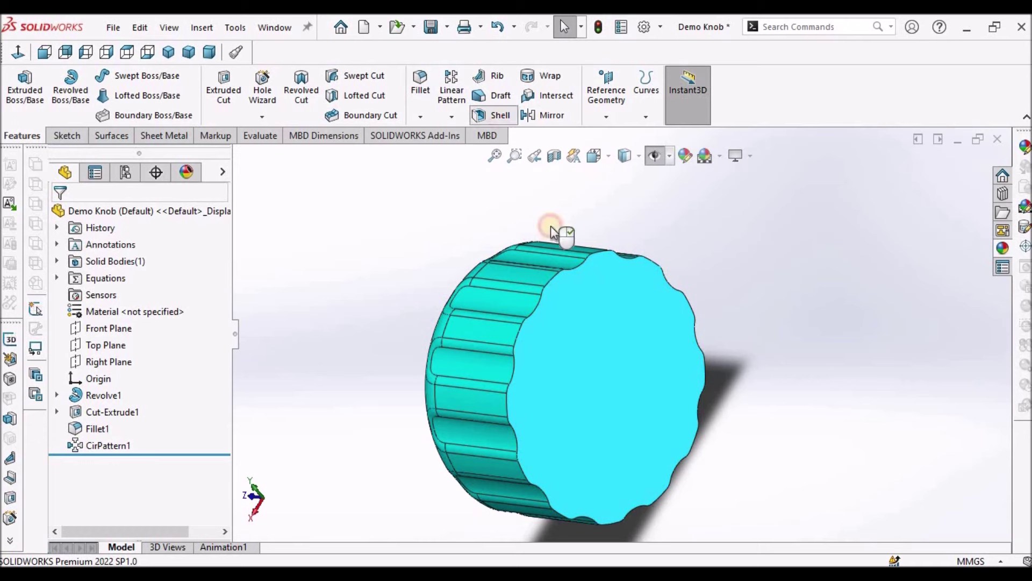
{"action": "left_click", "coordinate": [603, 343]}
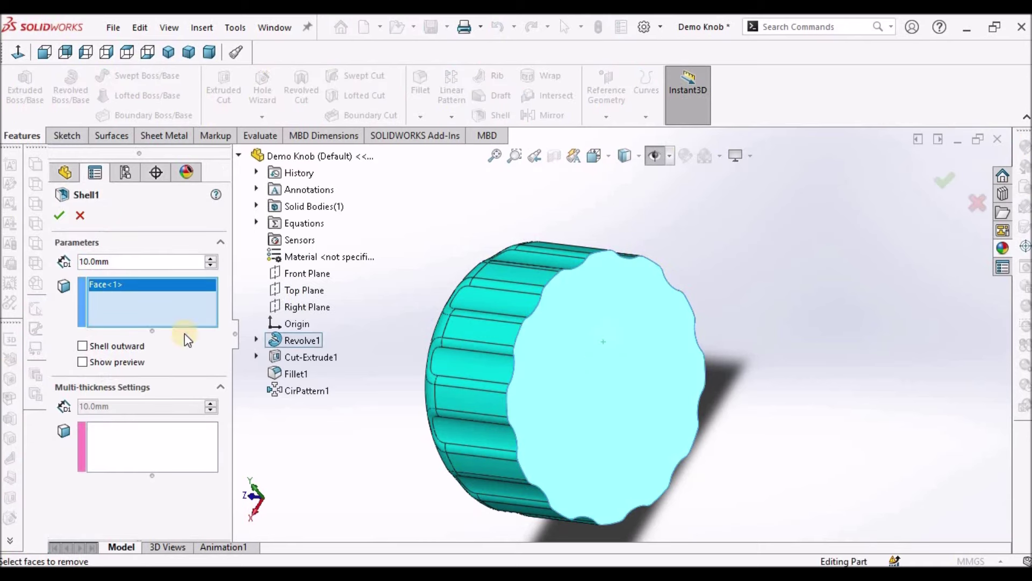
{"action": "type", "text": "1"}
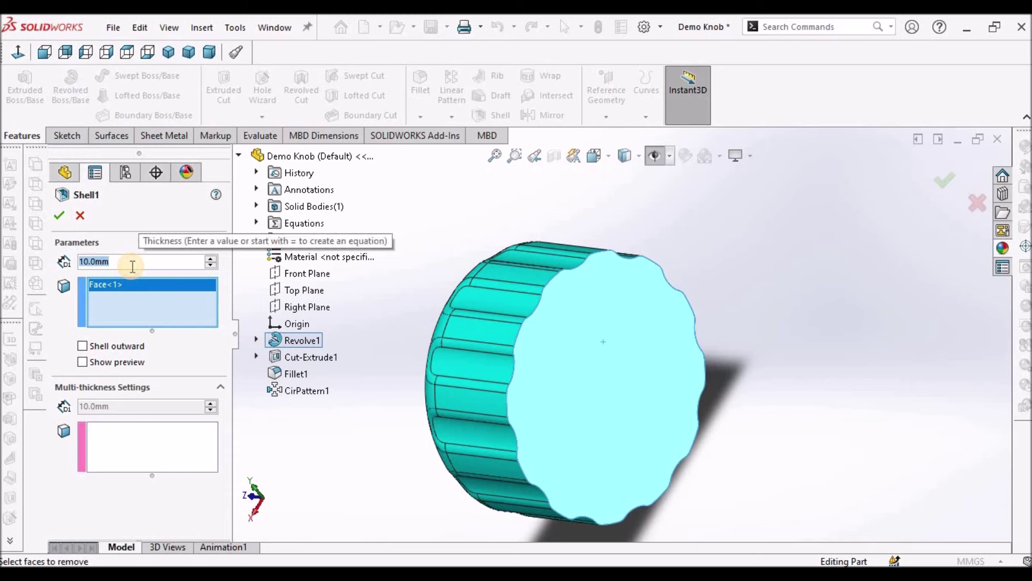
{"action": "key", "text": "Return"}
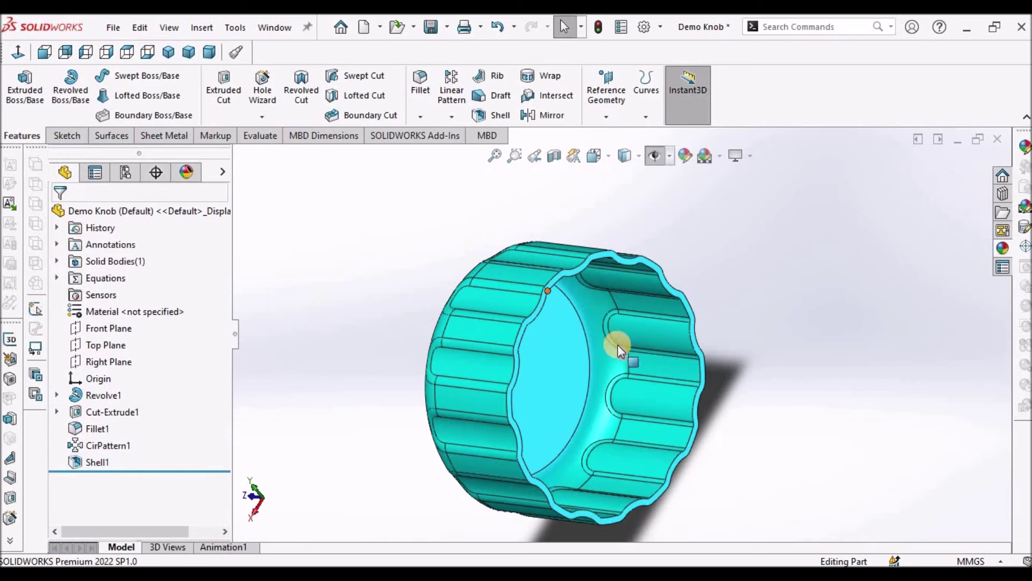
Run a thickness analysis of the shelled knob showing thick regions, with a 1 mm target thickness and a 5 mm thick region limit.
{"action": "middle_click_drag", "start_coordinate": [529, 298], "coordinate": [636, 434]}
{"action": "left_click", "coordinate": [263, 137]}
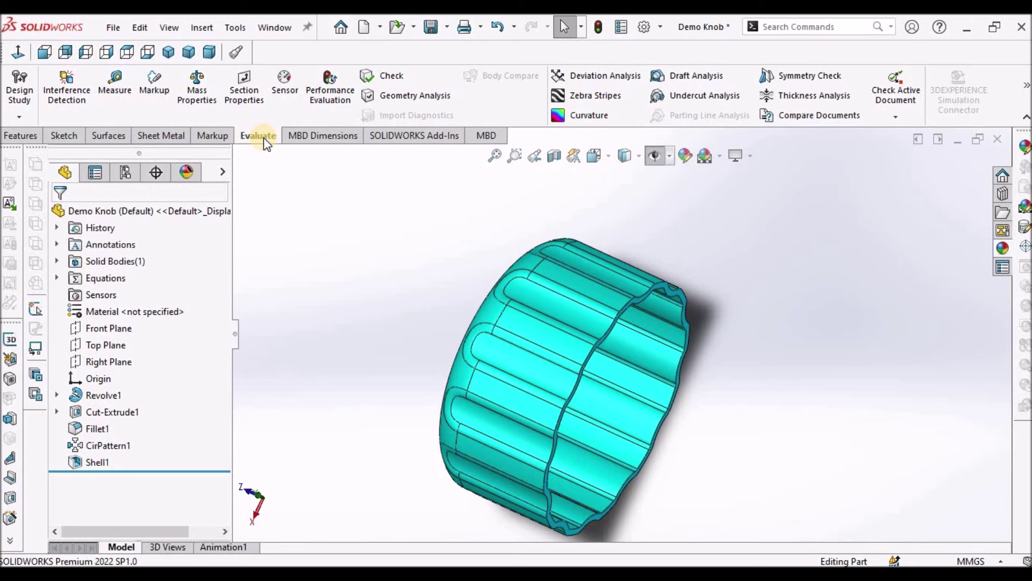
{"action": "left_click", "coordinate": [834, 103]}
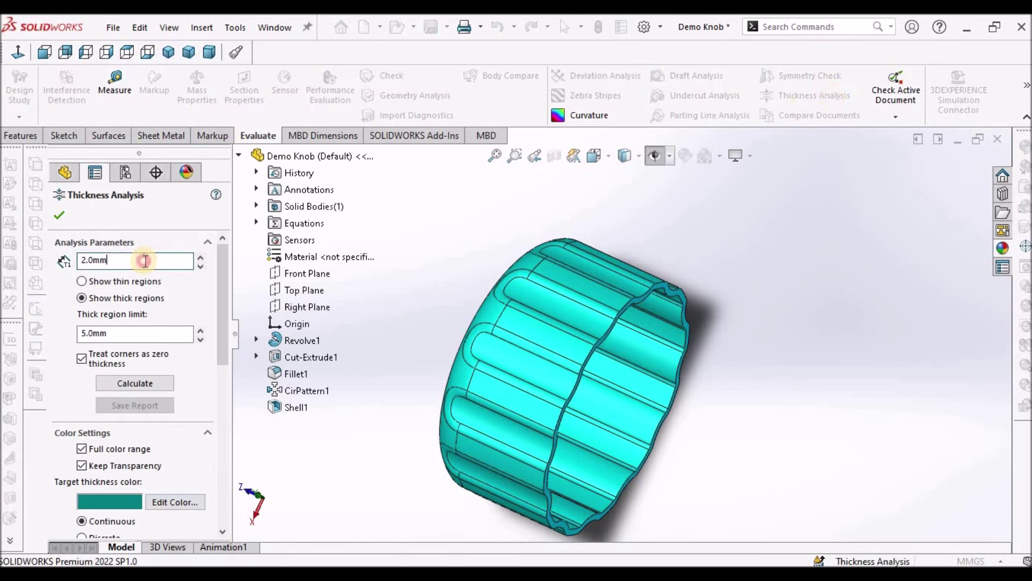
{"action": "left_click", "coordinate": [129, 383]}
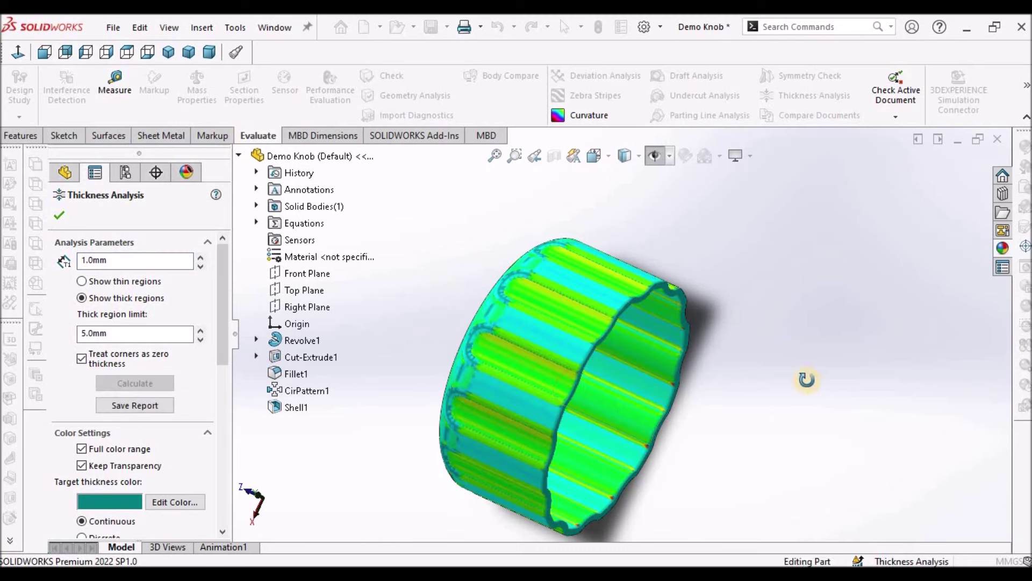
{"action": "middle_click_drag", "start_coordinate": [806, 376], "coordinate": [699, 387]}
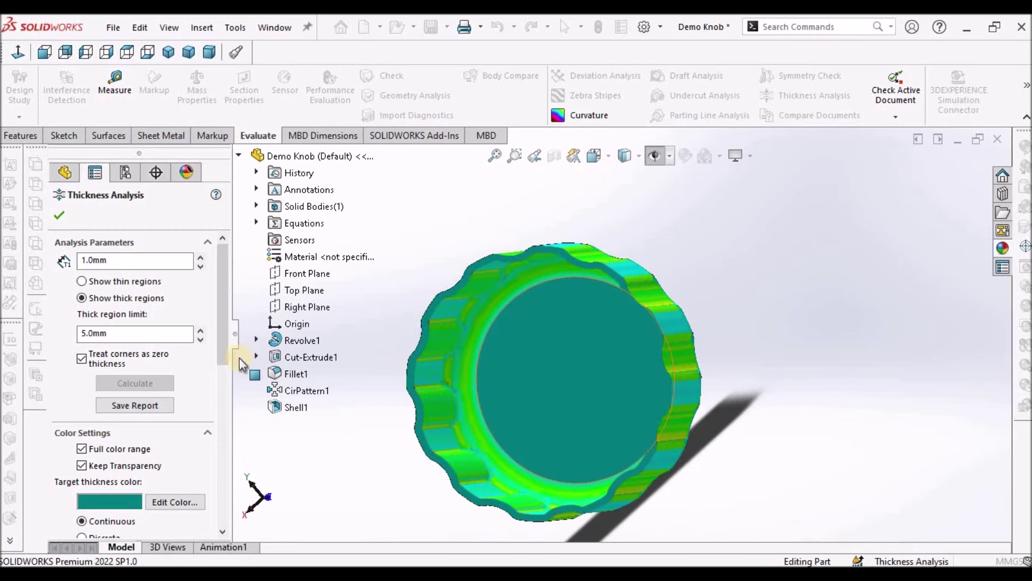
Recalculate the thickness analysis for thin regions, examine the thickness scale and the colours on the knob's walls, and close the analysis.
{"action": "left_click", "coordinate": [82, 282]}
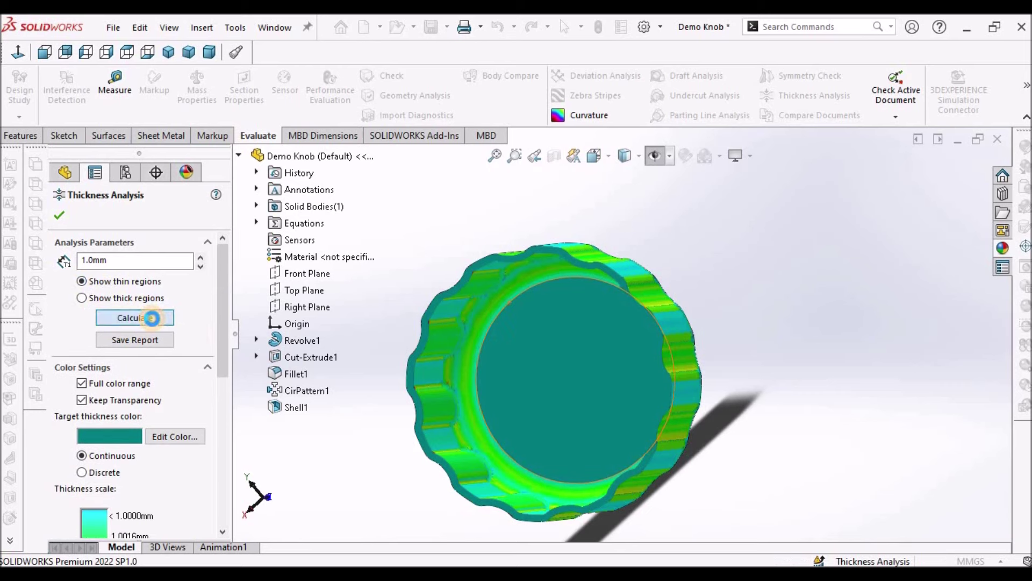
{"action": "left_click", "coordinate": [152, 317]}
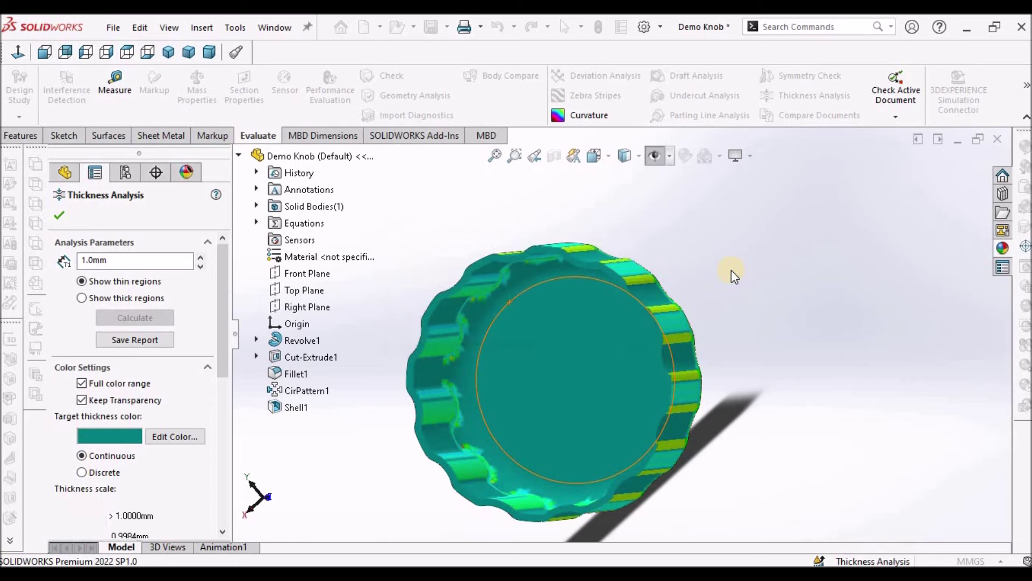
{"action": "mouse_move", "coordinate": [541, 216]}
{"action": "middle_mouse_down"}
{"action": "mouse_move", "coordinate": [532, 260]}
{"action": "mouse_move", "coordinate": [489, 295]}
{"action": "mouse_move", "coordinate": [380, 300]}
{"action": "mouse_move", "coordinate": [417, 318]}
{"action": "mouse_move", "coordinate": [437, 357]}
{"action": "mouse_move", "coordinate": [476, 290]}
{"action": "mouse_move", "coordinate": [468, 293]}
{"action": "middle_mouse_up"}
{"action": "left_click", "coordinate": [224, 360]}
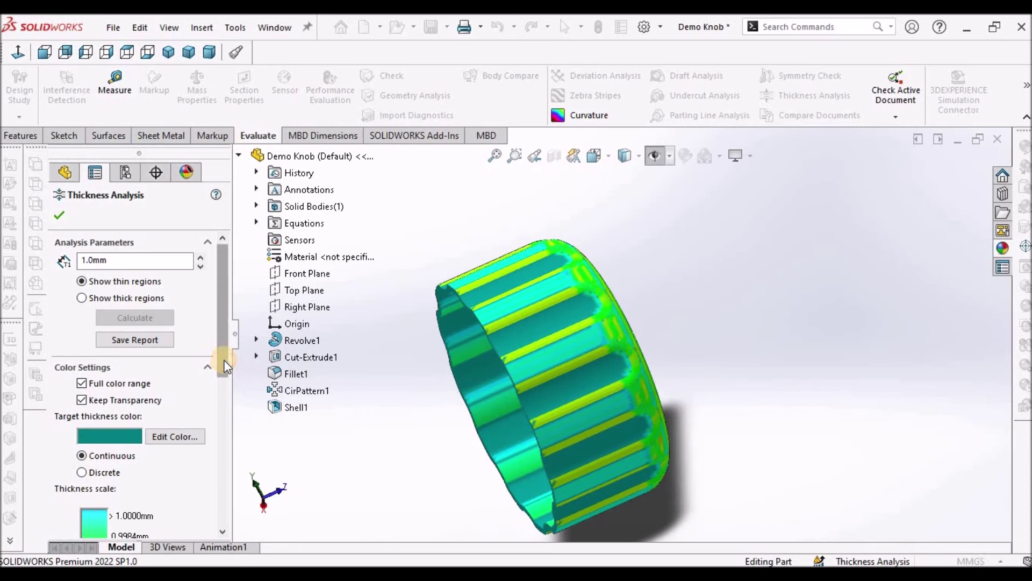
{"action": "left_click_drag", "start_coordinate": [224, 365], "coordinate": [207, 436]}
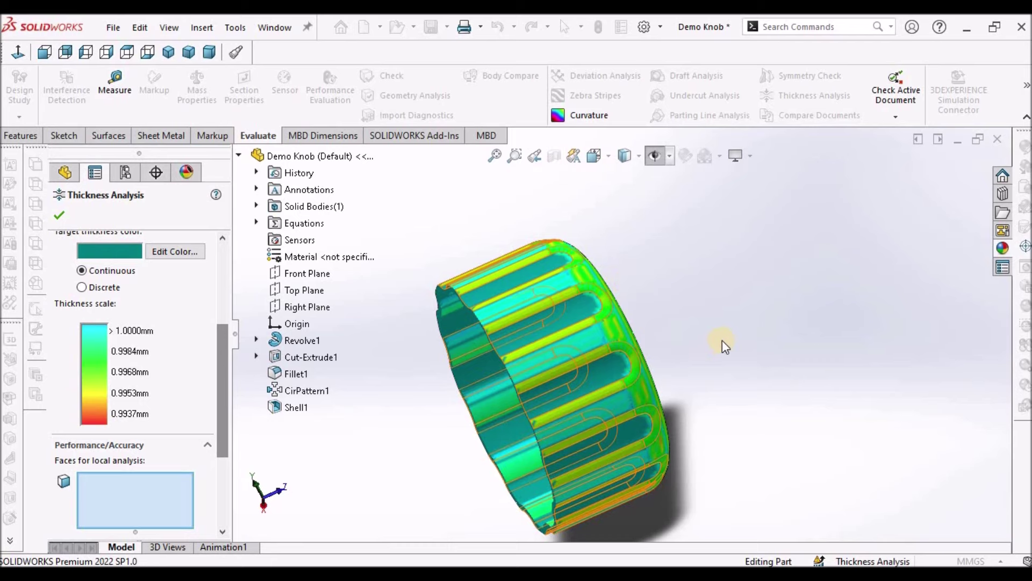
{"action": "middle_click_drag", "start_coordinate": [723, 345], "coordinate": [691, 345]}
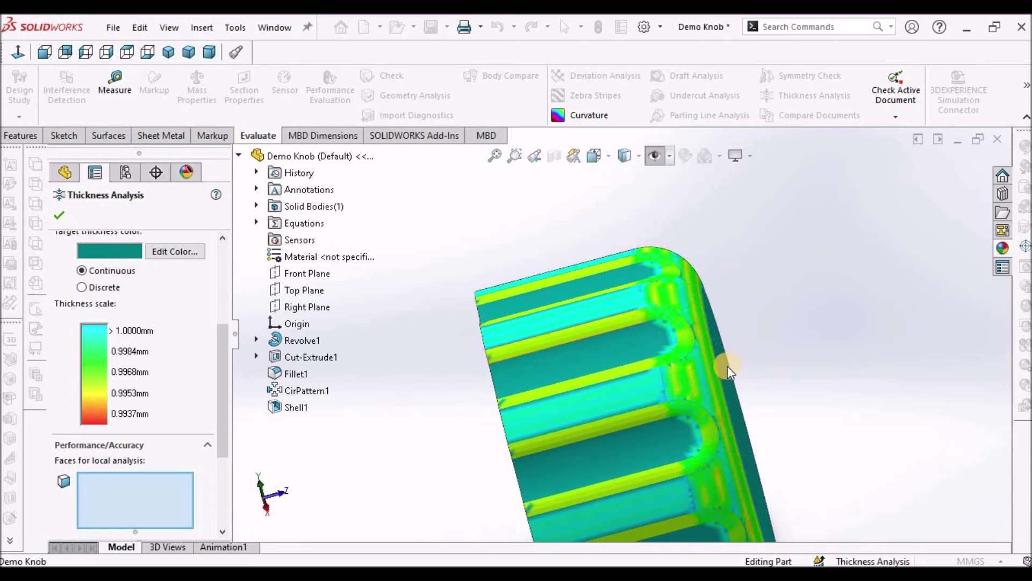
{"action": "scroll", "coordinate": [725, 366], "scroll_direction": "down", "scroll_amount": 3}
{"action": "scroll", "coordinate": [722, 361], "scroll_direction": "up", "scroll_amount": 6}
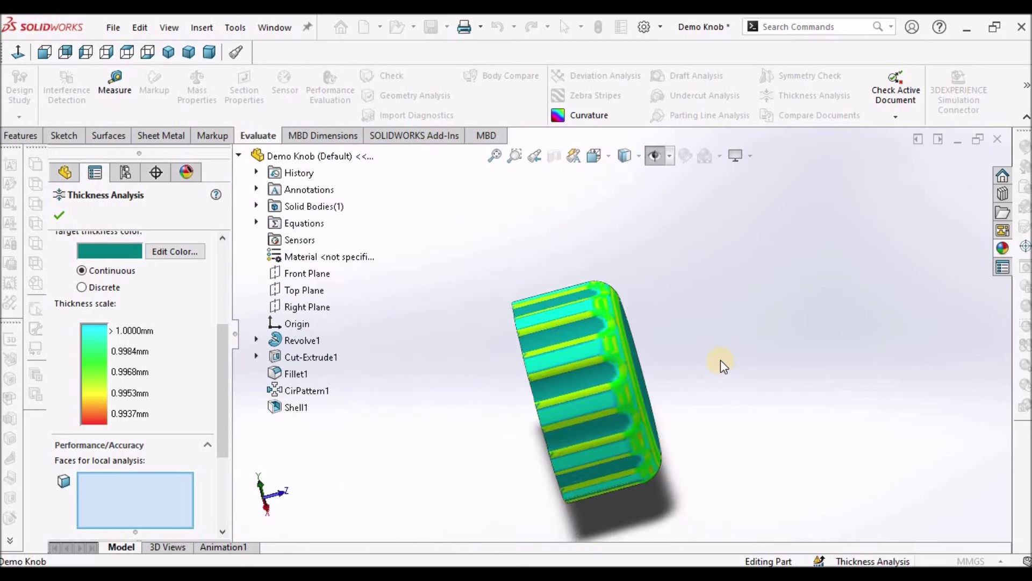
{"action": "middle_click_drag", "start_coordinate": [721, 359], "coordinate": [629, 322]}
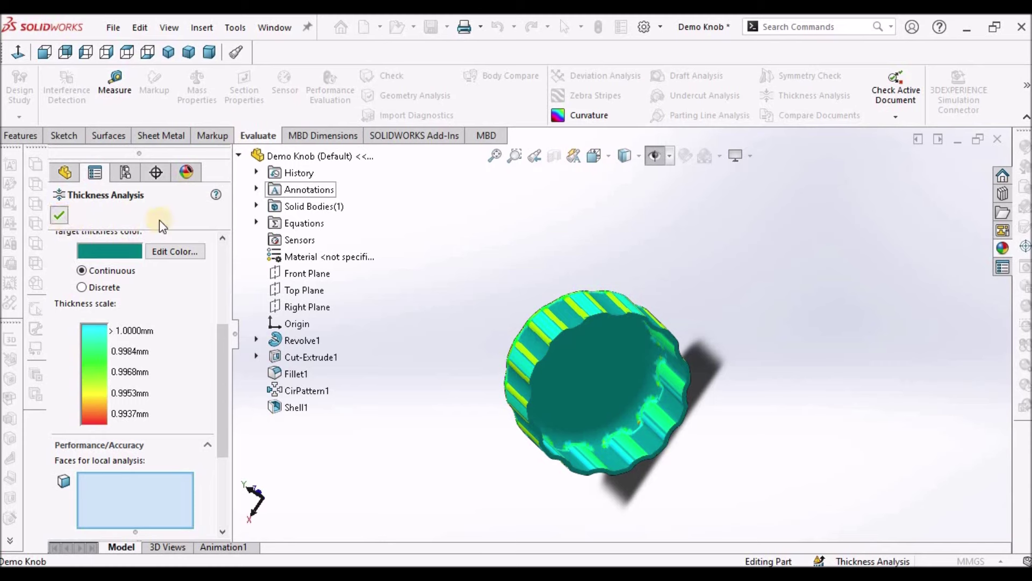
{"action": "key", "text": "Return"}
Sketch a circle about 8 mm in diameter, centred on the origin, on the flat inner face of the shelled knob.
{"action": "middle_click_drag", "start_coordinate": [594, 350], "coordinate": [525, 322]}
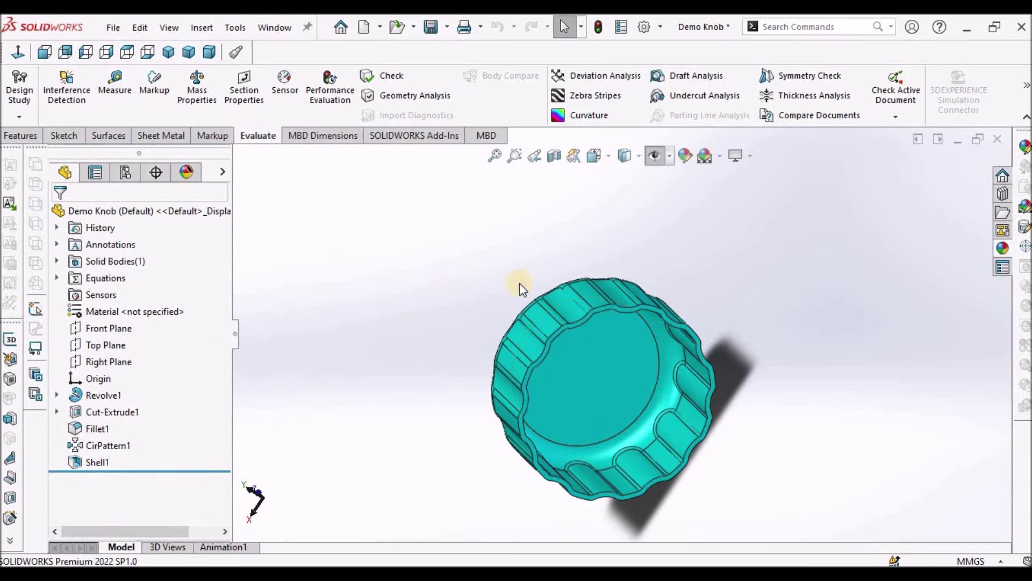
{"action": "middle_click_drag", "start_coordinate": [519, 282], "coordinate": [543, 256]}
{"action": "left_click", "coordinate": [461, 560]}
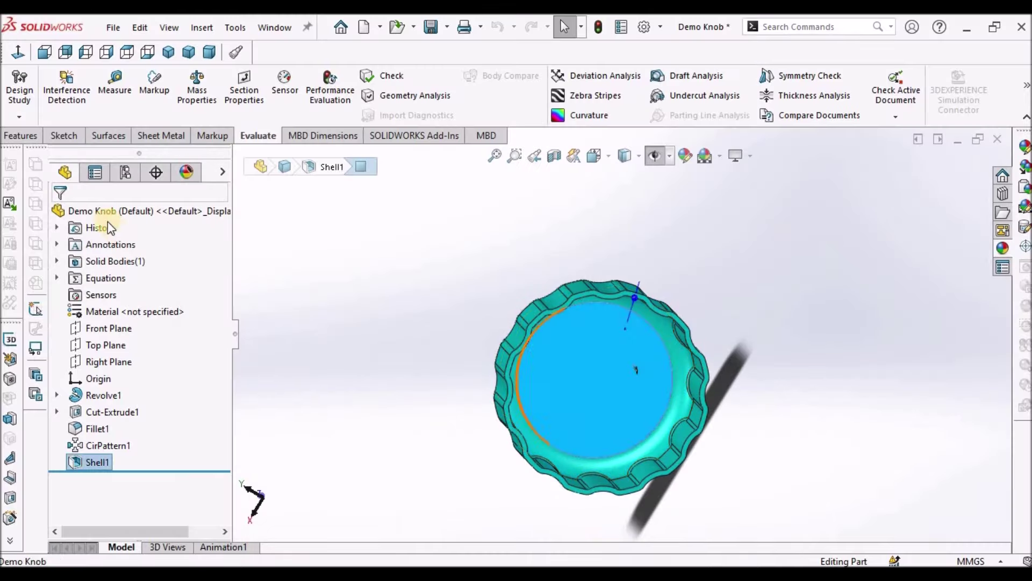
{"action": "left_click", "coordinate": [63, 136]}
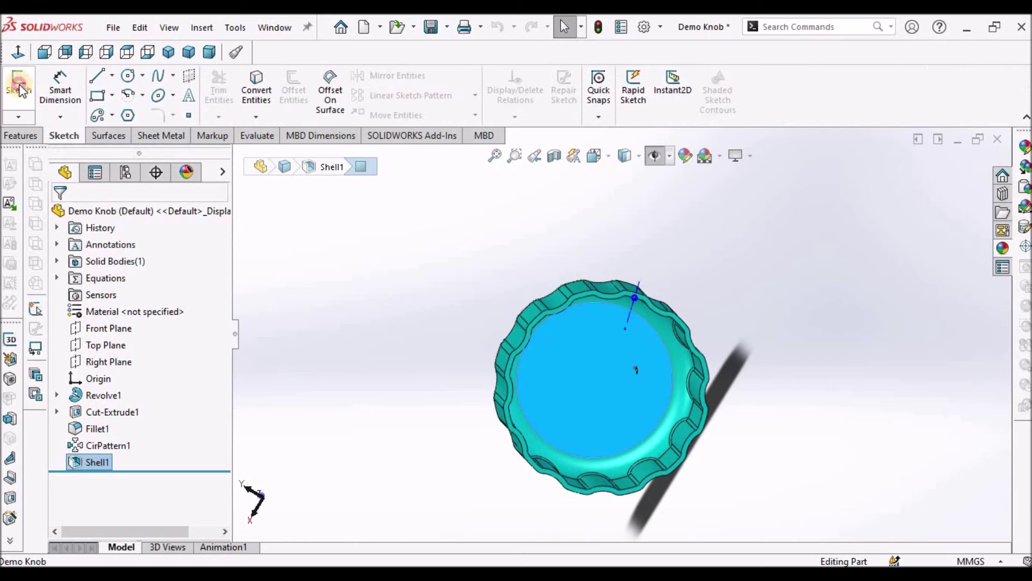
{"action": "left_click", "coordinate": [19, 86]}
{"action": "left_click", "coordinate": [127, 76]}
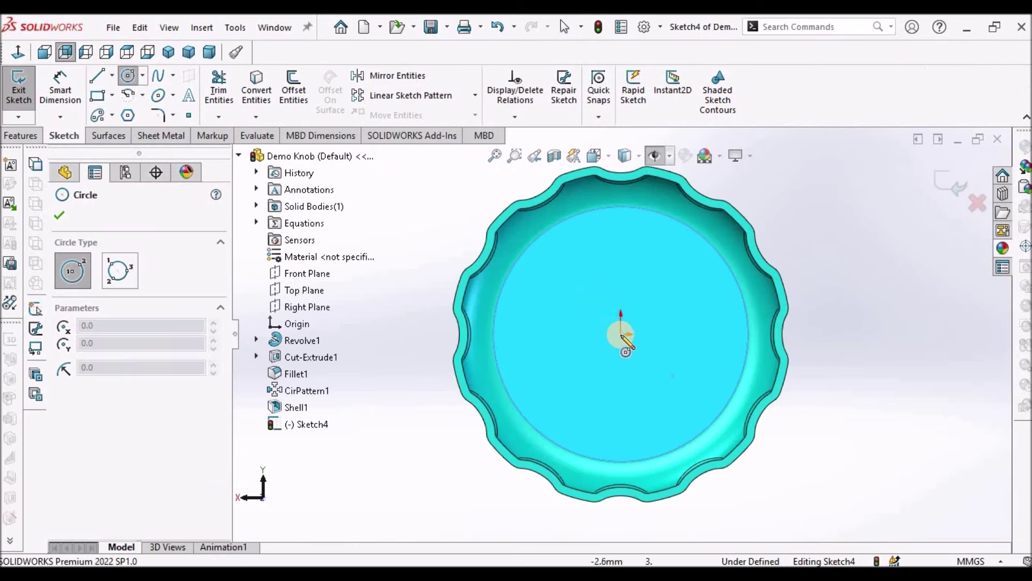
{"action": "left_click_drag", "start_coordinate": [621, 333], "coordinate": [645, 310]}
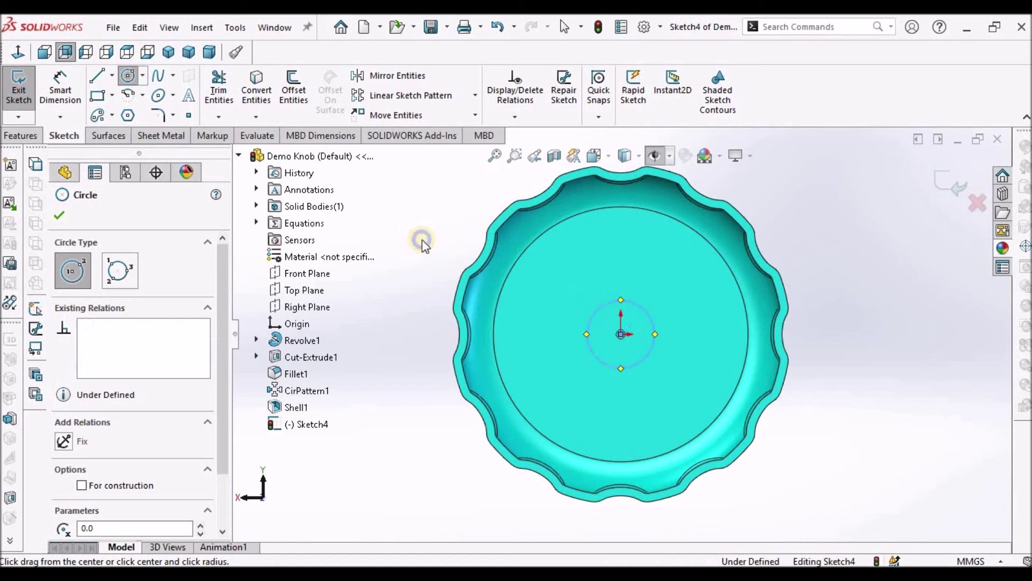
{"action": "right_click", "coordinate": [421, 240]}
{"action": "left_click", "coordinate": [432, 247]}
Dimension the circle's diameter as 10 mm.
{"action": "left_click", "coordinate": [60, 86]}
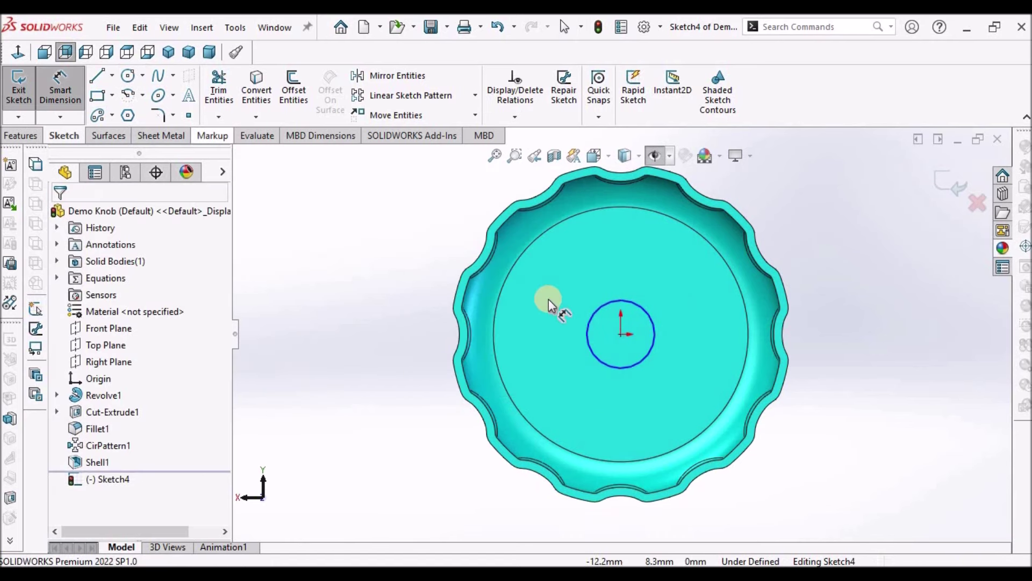
{"action": "left_click", "coordinate": [608, 348]}
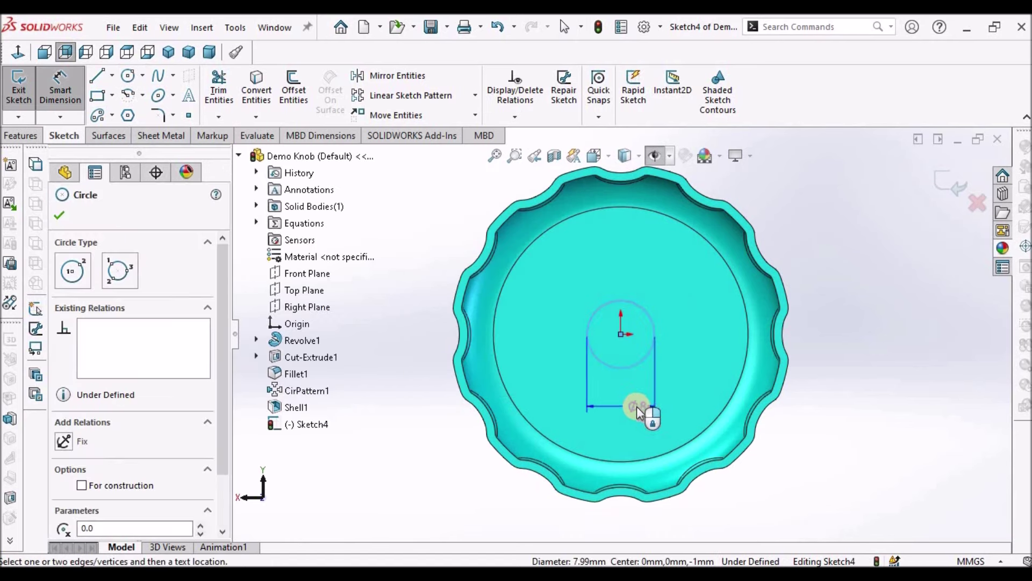
{"action": "left_click", "coordinate": [677, 385]}
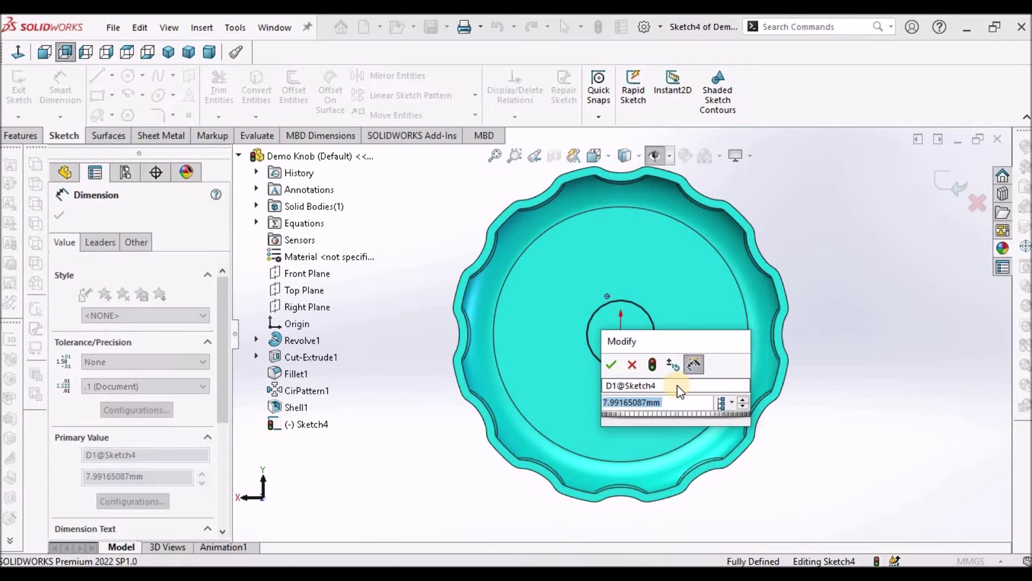
{"action": "type", "text": "10"}
{"action": "key", "text": "Return"}
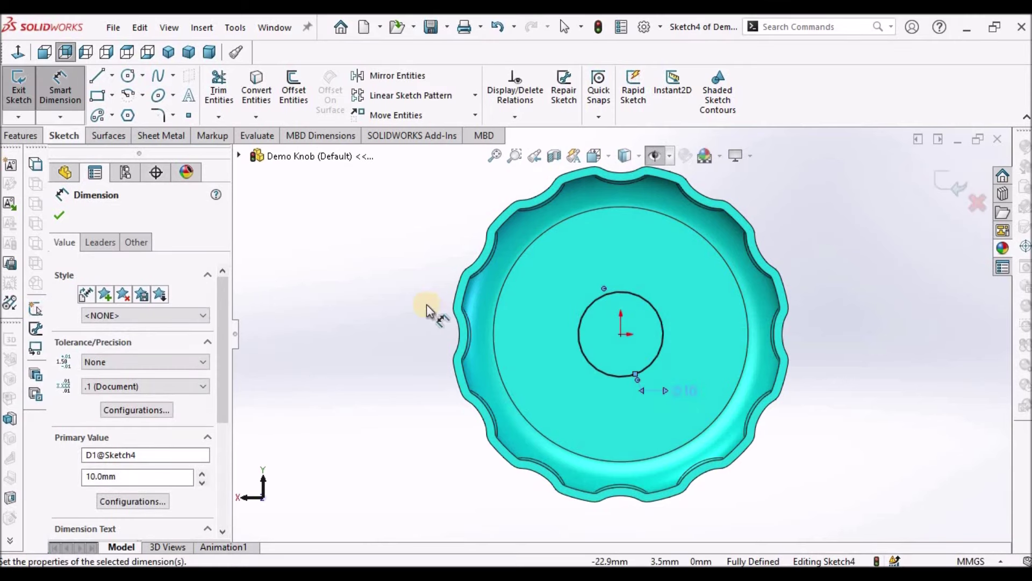
{"action": "left_click", "coordinate": [300, 278]}
Extrude the circle as a blind boss 24 mm deep, merged with the knob and projecting out of its open back.
{"action": "left_click", "coordinate": [22, 135]}
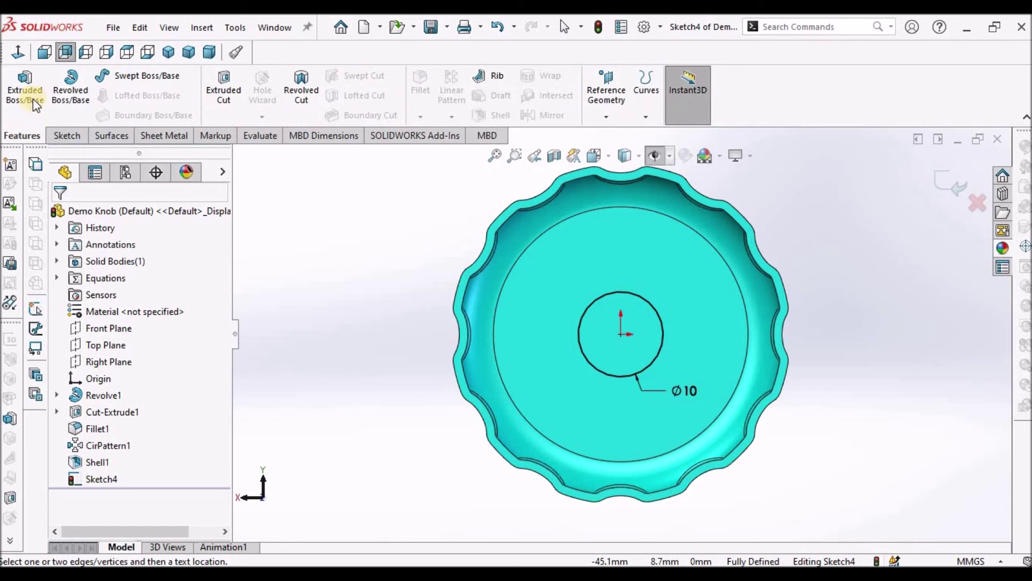
{"action": "left_click", "coordinate": [32, 81]}
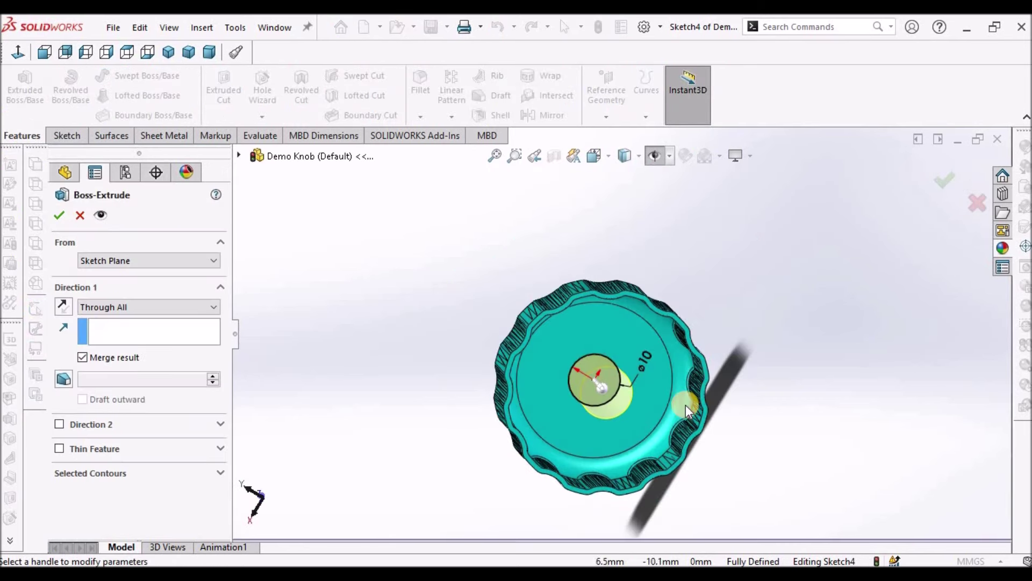
{"action": "left_click", "coordinate": [214, 314]}
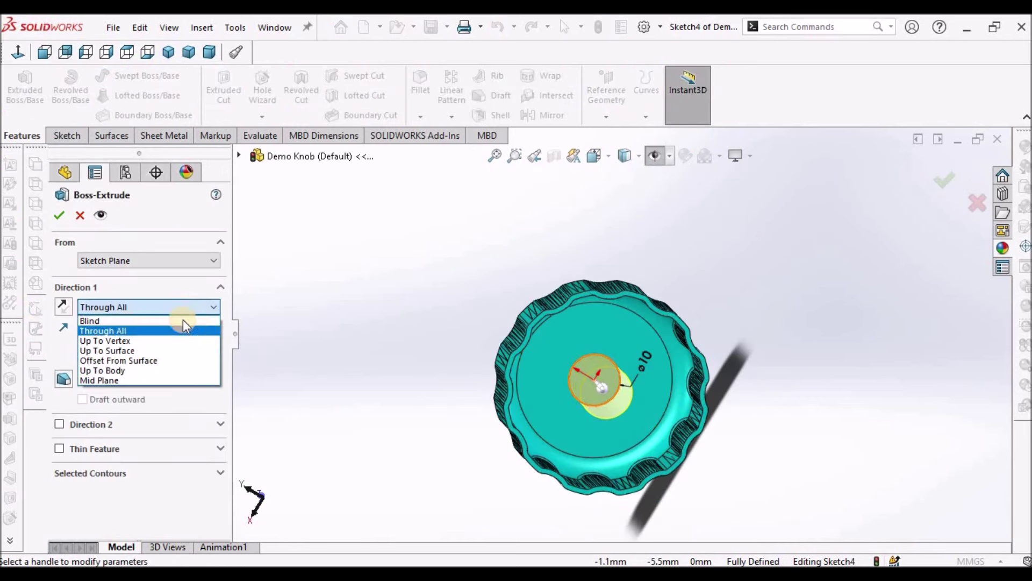
{"action": "left_click", "coordinate": [170, 321]}
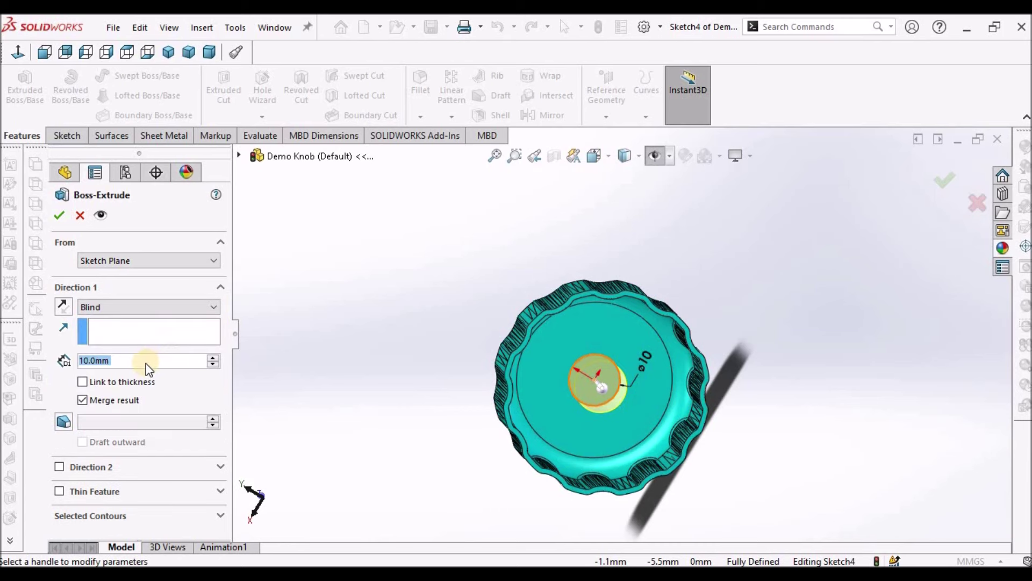
{"action": "type", "text": "24"}
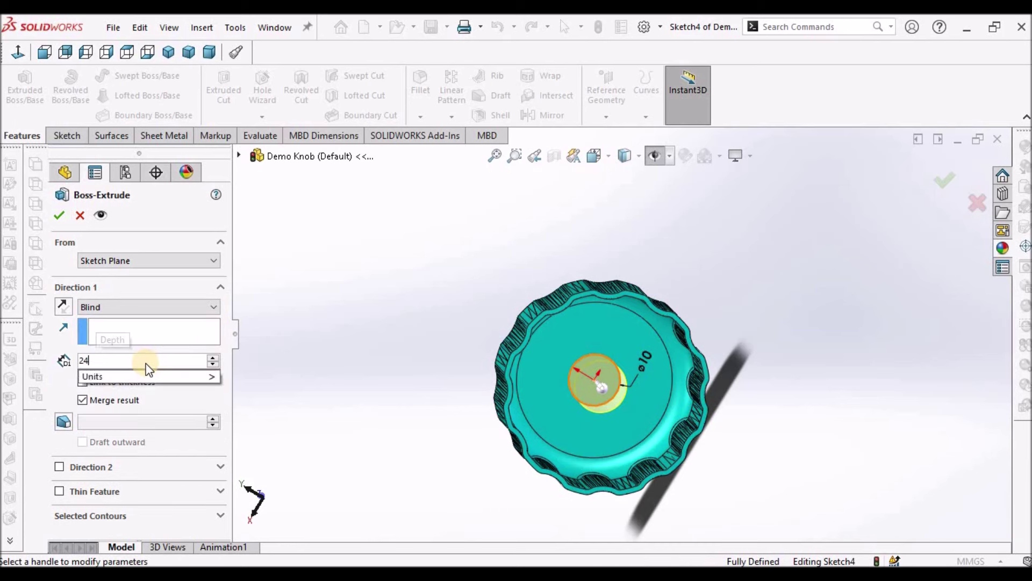
{"action": "key", "text": "Return"}
{"action": "middle_click_drag", "start_coordinate": [402, 249], "coordinate": [439, 295]}
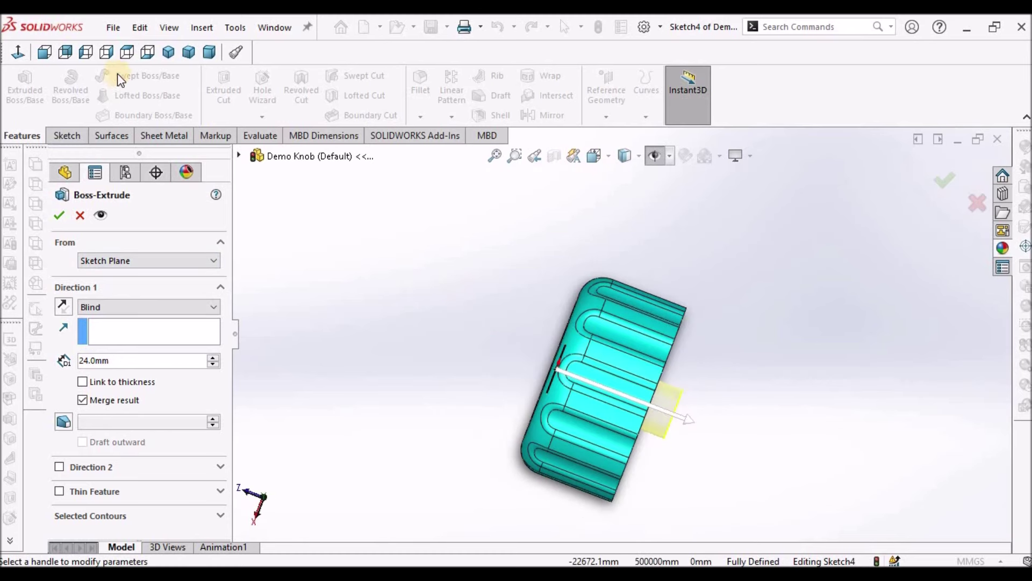
{"action": "left_click", "coordinate": [112, 57]}
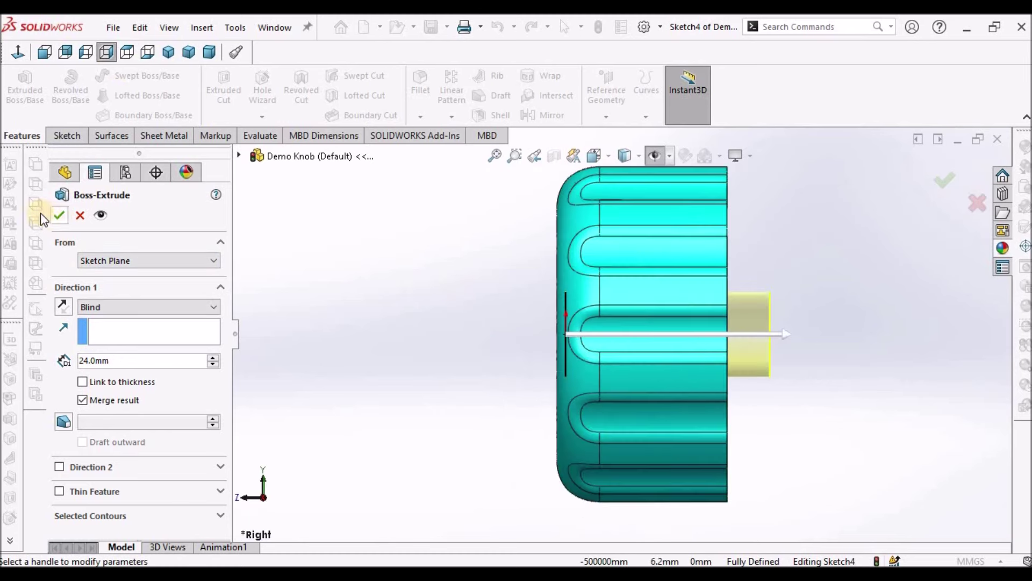
{"action": "left_click", "coordinate": [58, 216]}
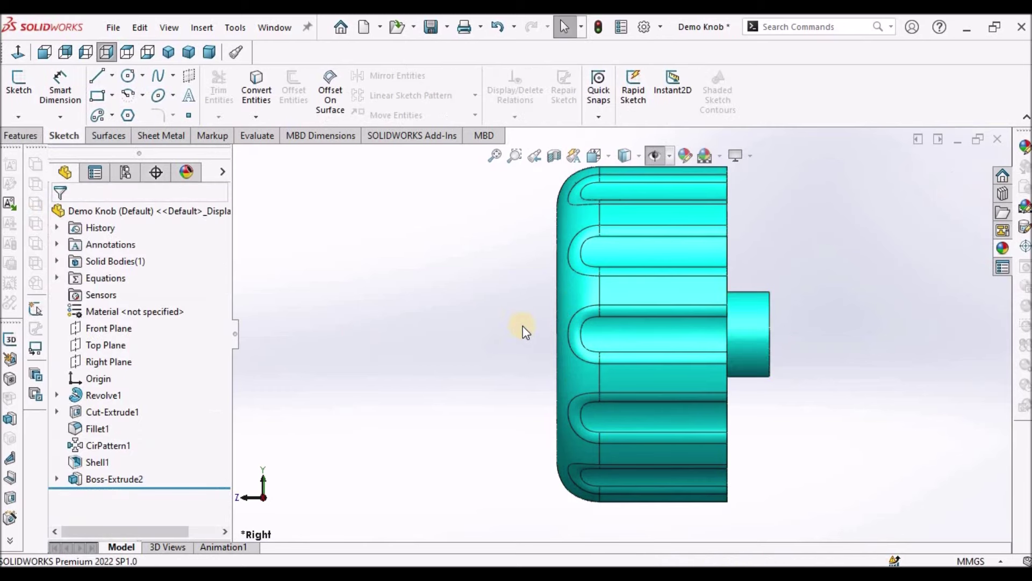
{"action": "mouse_move", "coordinate": [551, 308]}
{"action": "middle_mouse_down"}
{"action": "mouse_move", "coordinate": [454, 282]}
{"action": "mouse_move", "coordinate": [537, 323]}
{"action": "middle_mouse_up"}
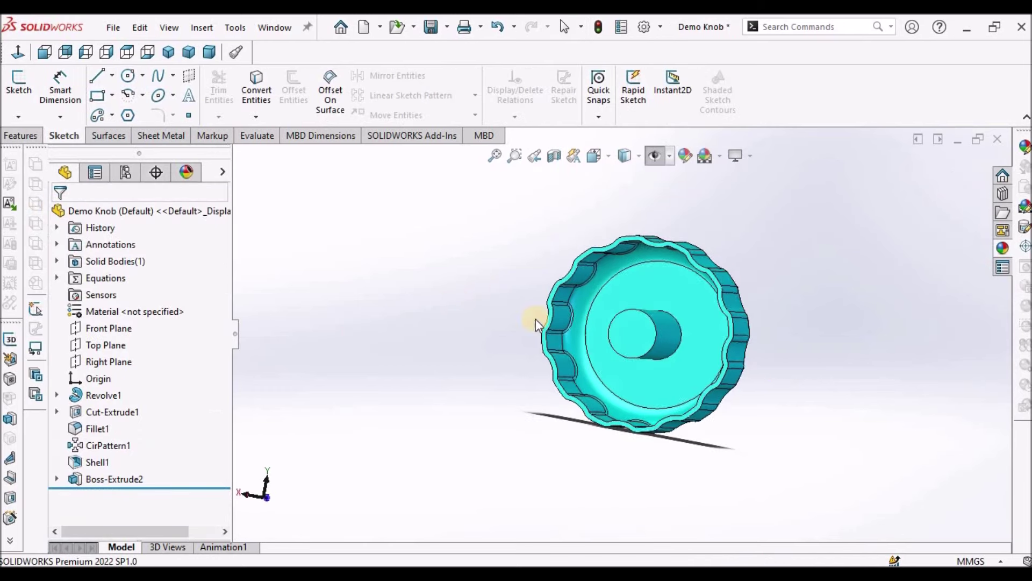
Start a sketch on the central boss's end face and offset its circular edge 1 mm inward.
{"action": "scroll", "coordinate": [638, 344], "scroll_direction": "down", "scroll_amount": 2}
{"action": "left_click", "coordinate": [641, 343]}
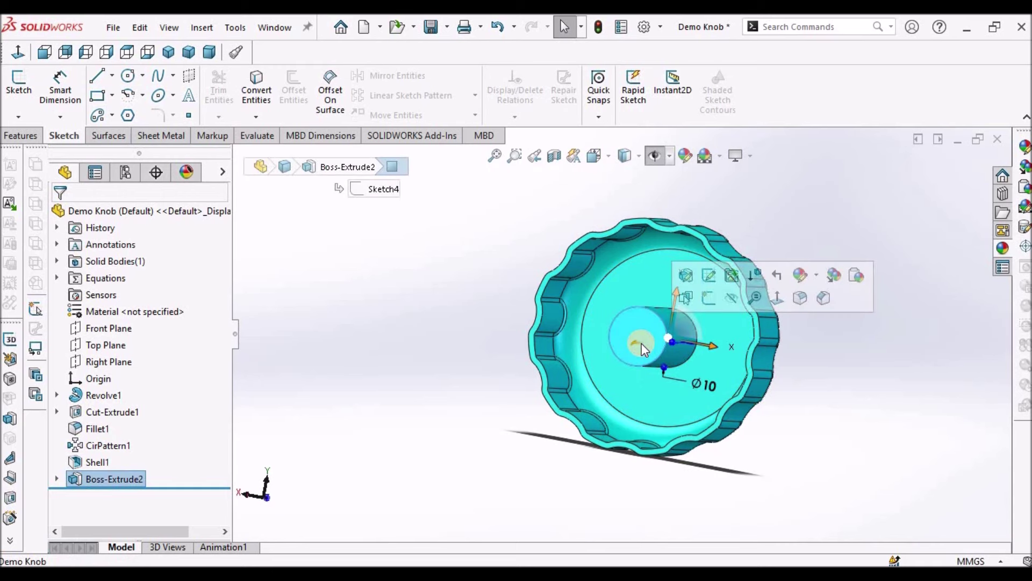
{"action": "left_click", "coordinate": [26, 91]}
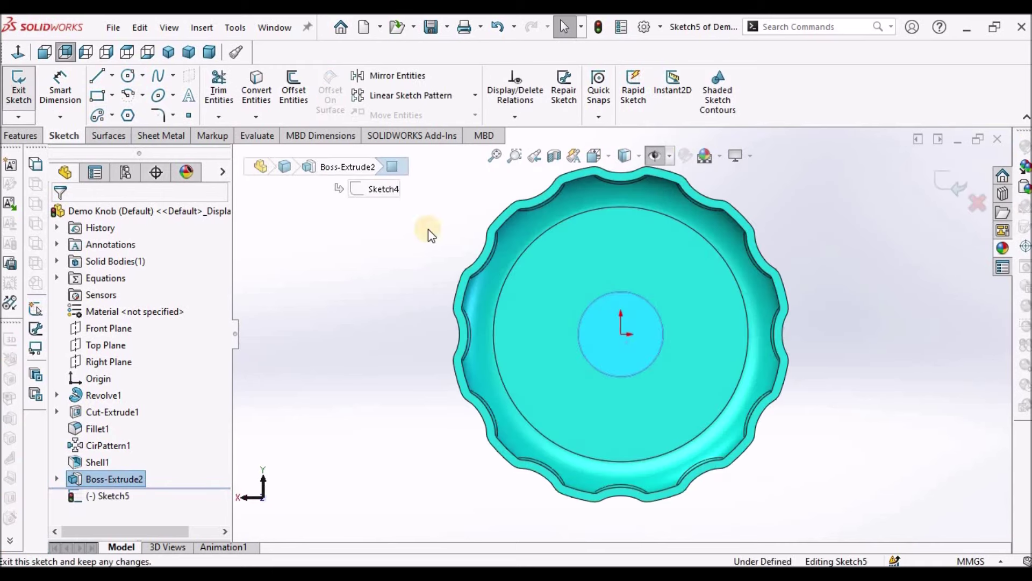
{"action": "left_click", "coordinate": [97, 76]}
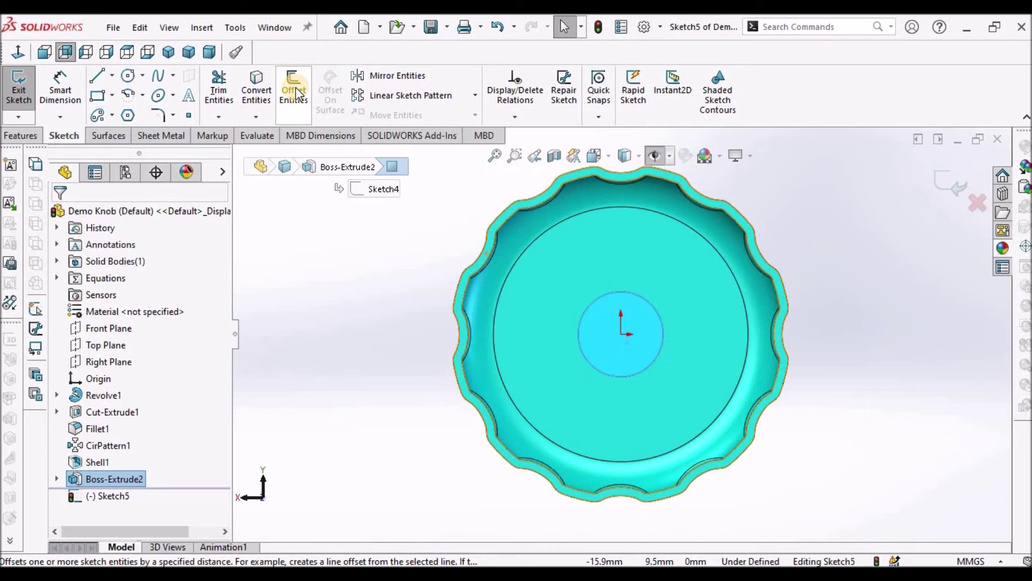
{"action": "left_click", "coordinate": [634, 351]}
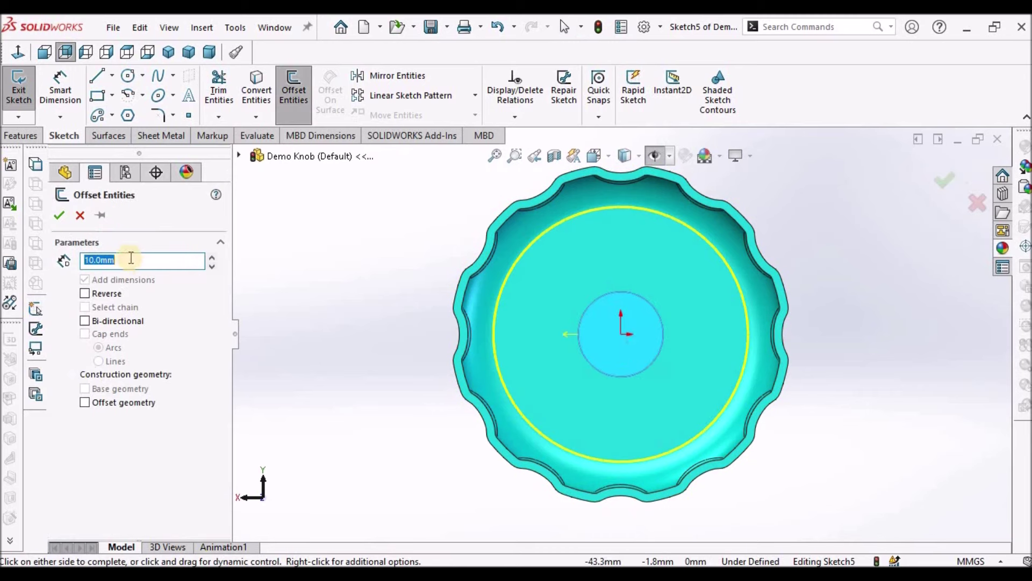
{"action": "type", "text": "1"}
{"action": "key", "text": "Return"}
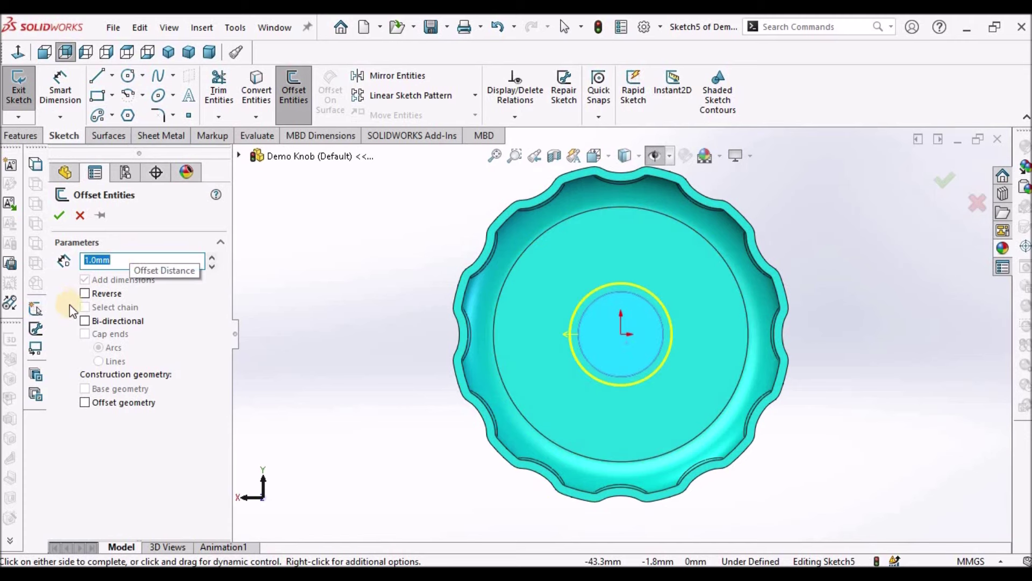
{"action": "left_click", "coordinate": [85, 294]}
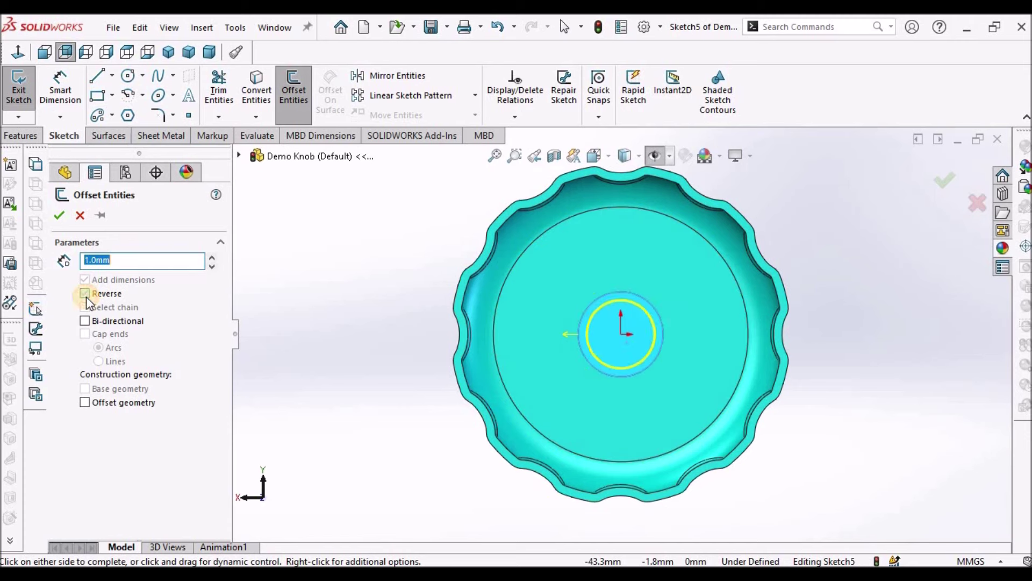
{"action": "left_click", "coordinate": [59, 216]}
Check the D-type shaft hole drawing in the browser, and sketch a horizontal line across the circle about 2.2 mm above the origin.
{"action": "scroll", "coordinate": [666, 344], "scroll_direction": "down", "scroll_amount": 3}
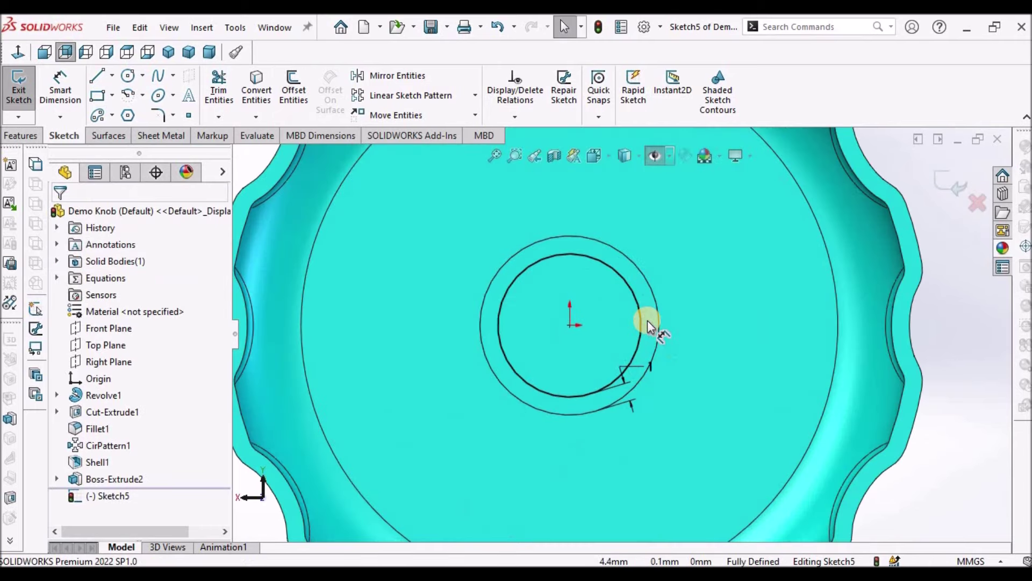
{"action": "scroll", "coordinate": [647, 326], "scroll_direction": "down", "scroll_amount": 2}
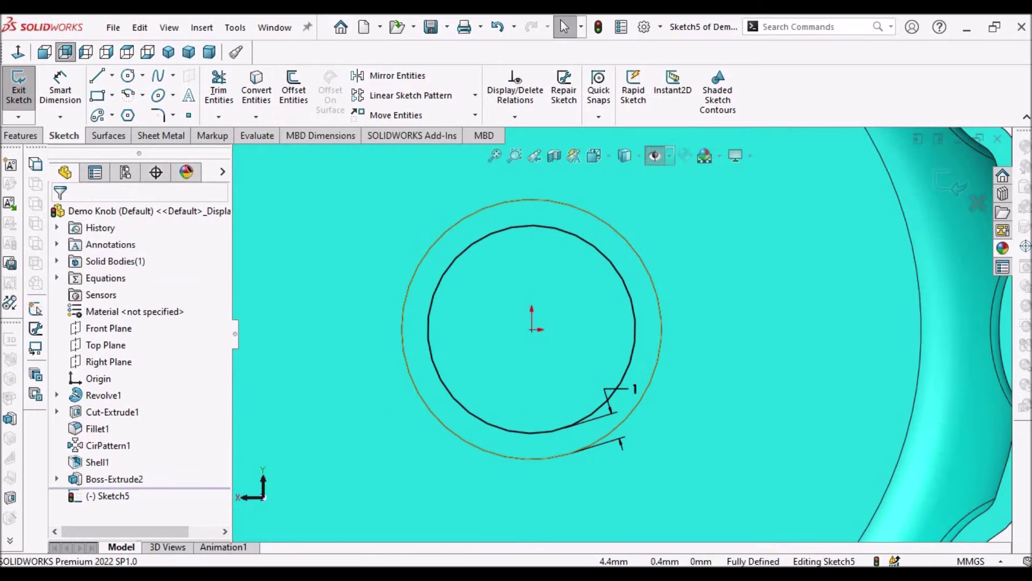
{"action": "key", "text": "alt+Tab"}
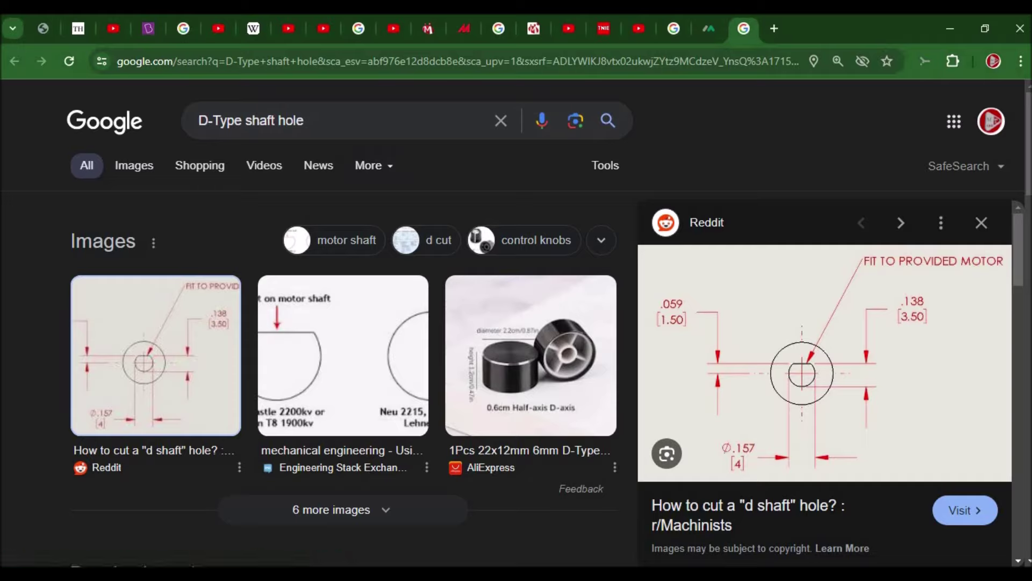
{"action": "key", "text": "alt+Tab"}
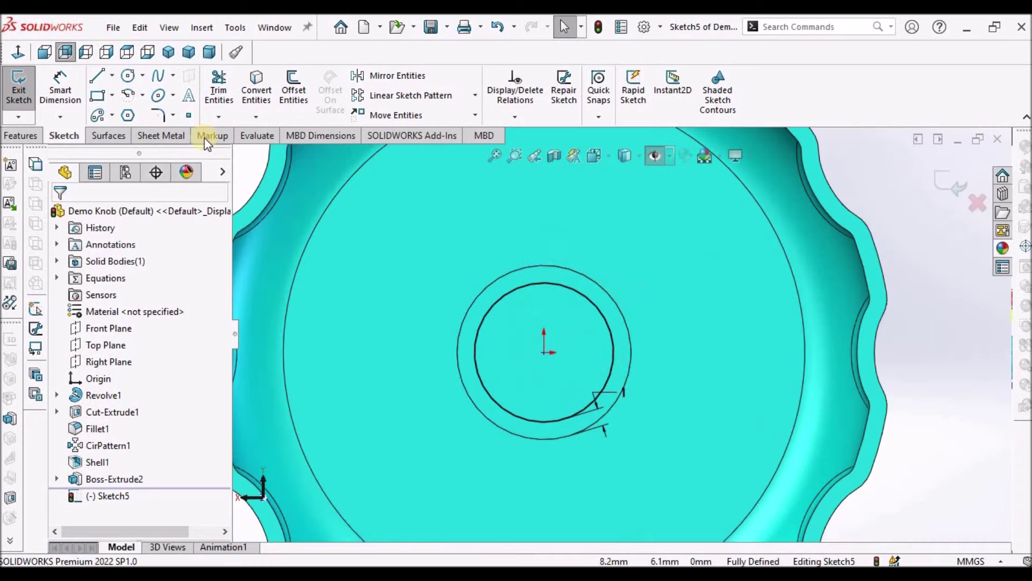
{"action": "scroll", "coordinate": [564, 398], "scroll_direction": "up", "scroll_amount": 3}
{"action": "left_click", "coordinate": [93, 82]}
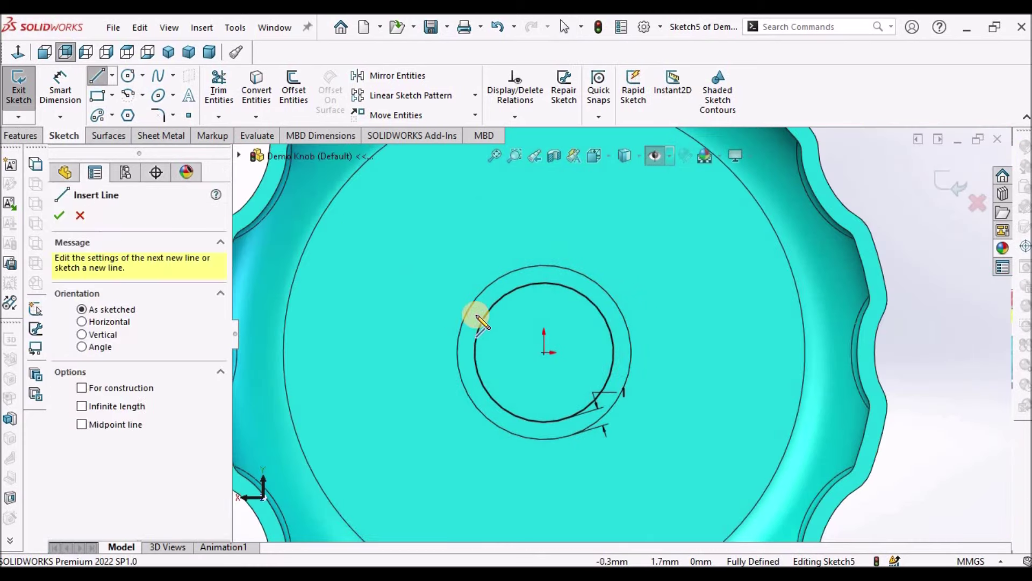
{"action": "left_click", "coordinate": [625, 316]}
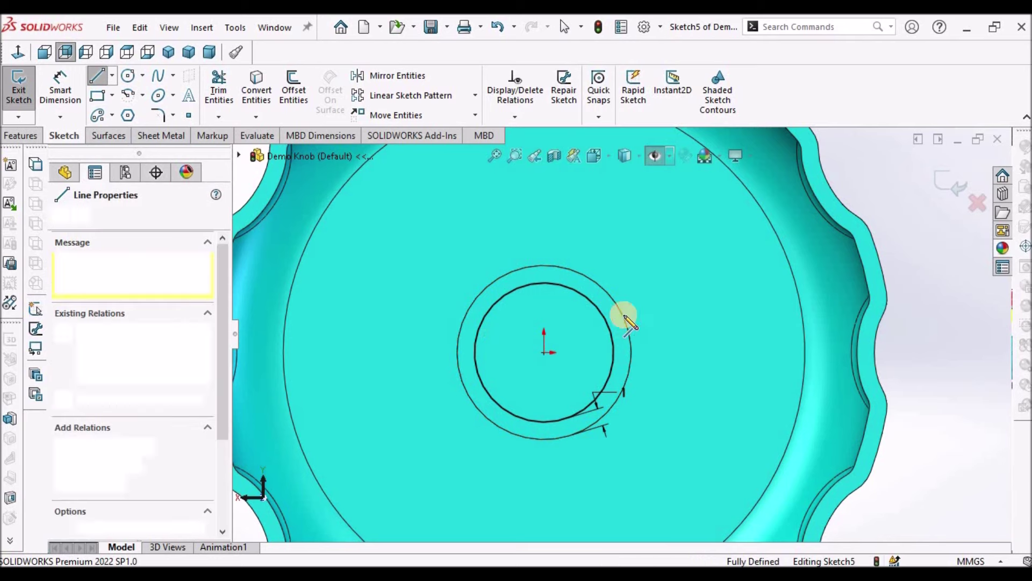
{"action": "left_click", "coordinate": [654, 314]}
{"action": "right_click", "coordinate": [630, 243]}
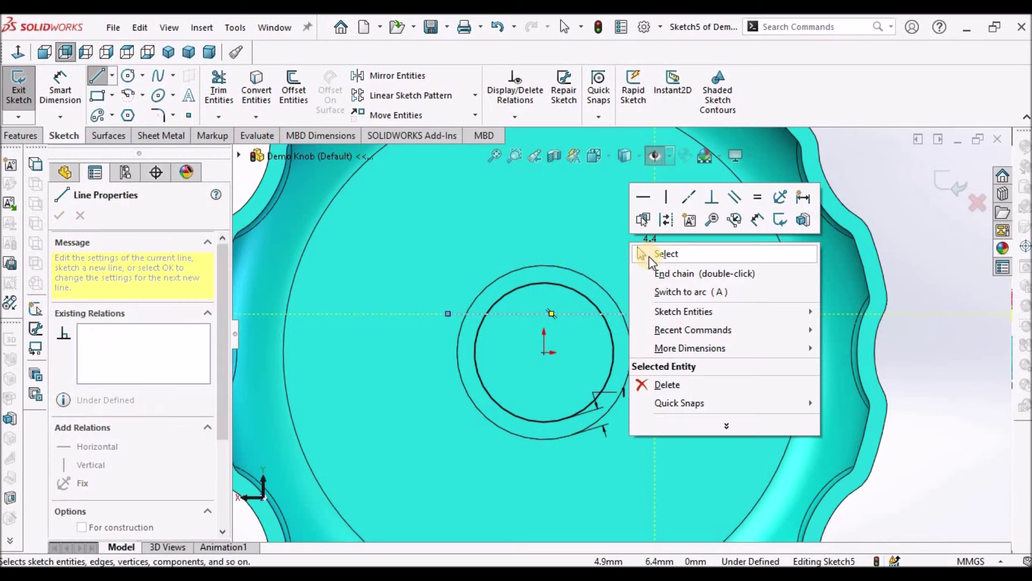
{"action": "left_click", "coordinate": [650, 252]}
Try the Hidden Lines Removed display style, and change the model's display to Shaded without edges.
{"action": "left_click", "coordinate": [635, 160]}
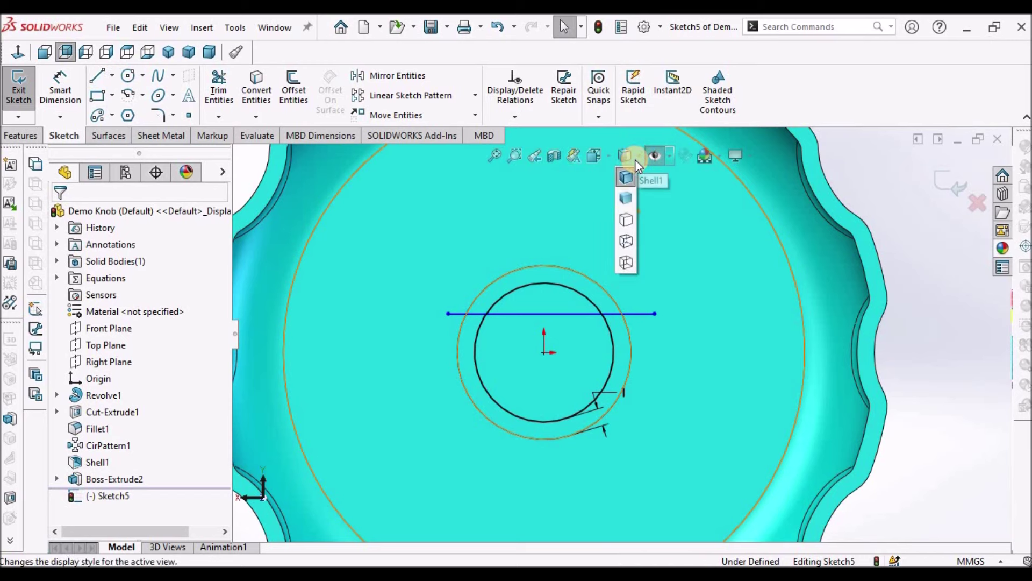
{"action": "left_click", "coordinate": [631, 231]}
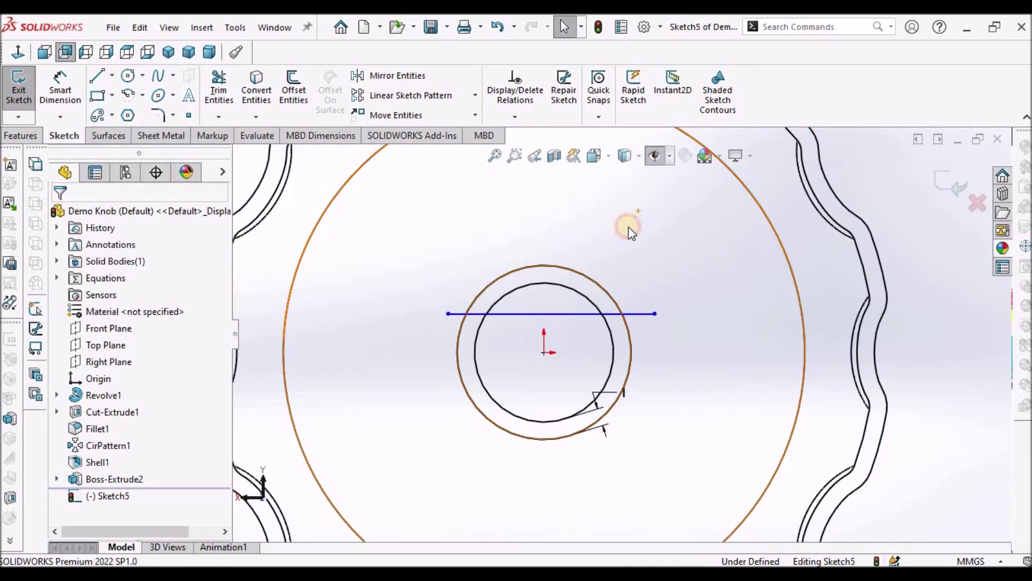
{"action": "left_click", "coordinate": [880, 346]}
{"action": "left_click", "coordinate": [637, 155]}
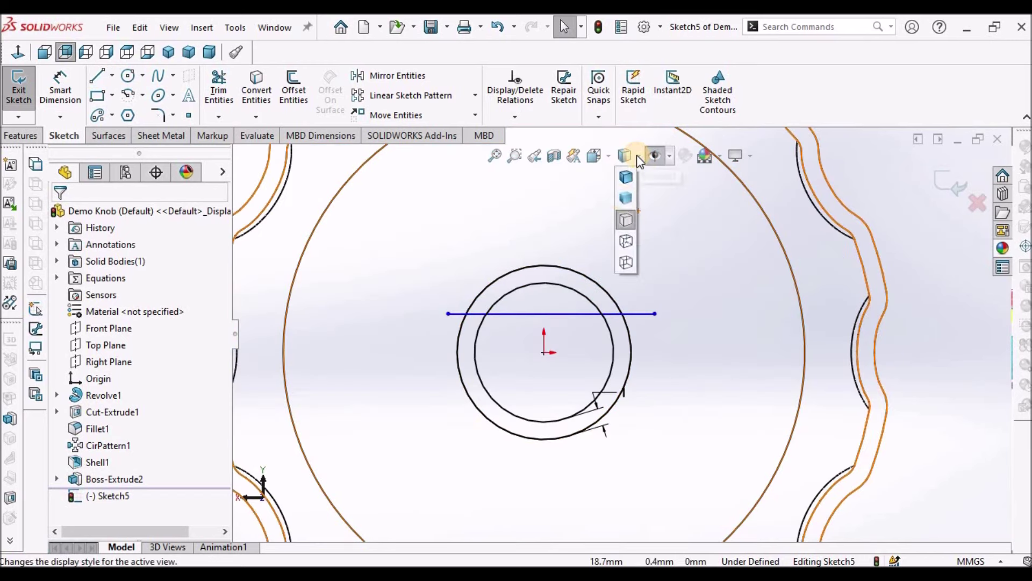
{"action": "left_click", "coordinate": [628, 198]}
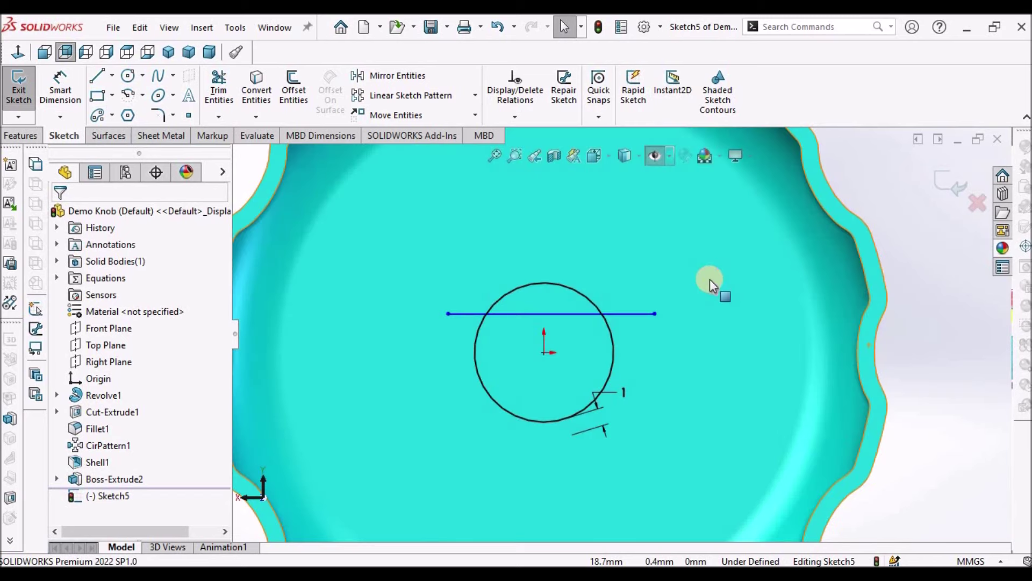
{"action": "scroll", "coordinate": [629, 333], "scroll_direction": "down", "scroll_amount": 5}
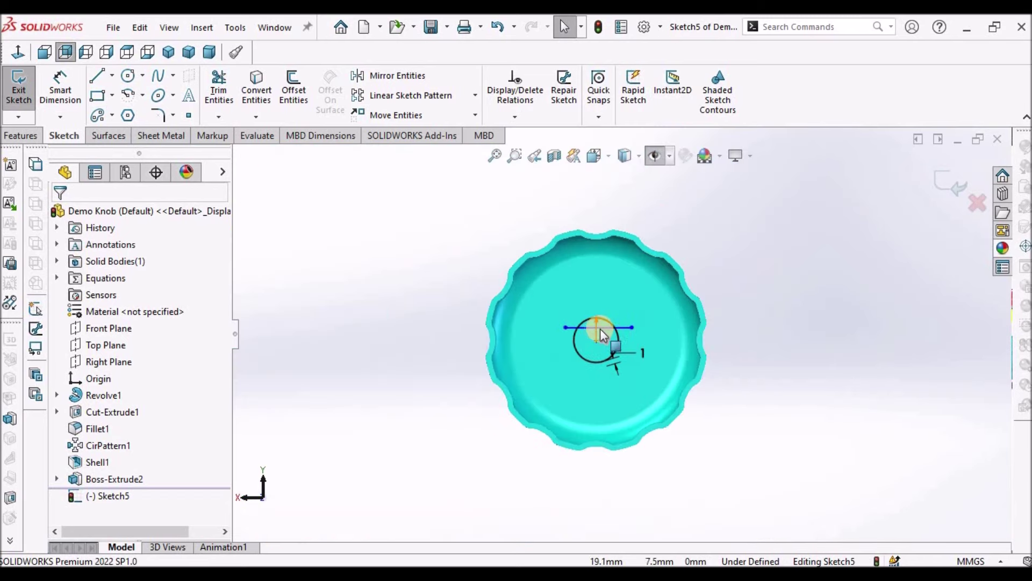
{"action": "scroll", "coordinate": [596, 336], "scroll_direction": "up", "scroll_amount": 3}
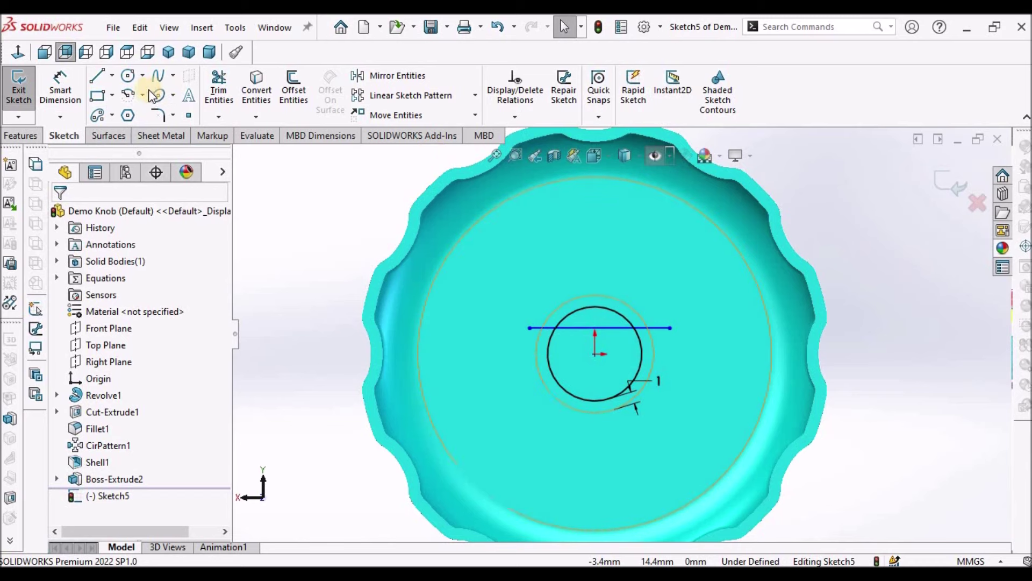
Power-trim the line's overhanging ends and the arc above it to leave a D-shaped profile, and set the display to Shaded With Edges.
{"action": "left_click", "coordinate": [219, 87]}
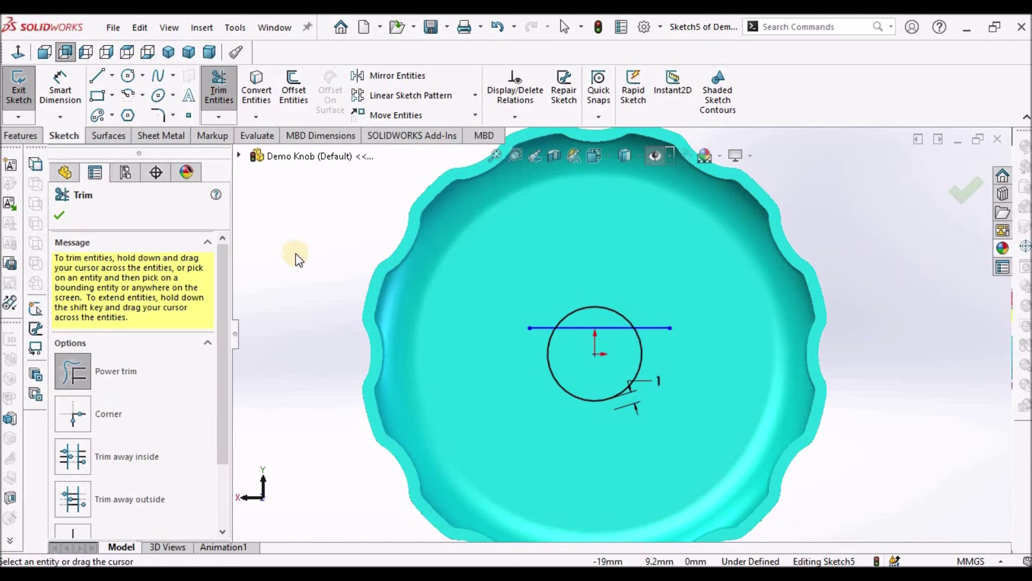
{"action": "scroll", "coordinate": [641, 307], "scroll_direction": "down", "scroll_amount": 2}
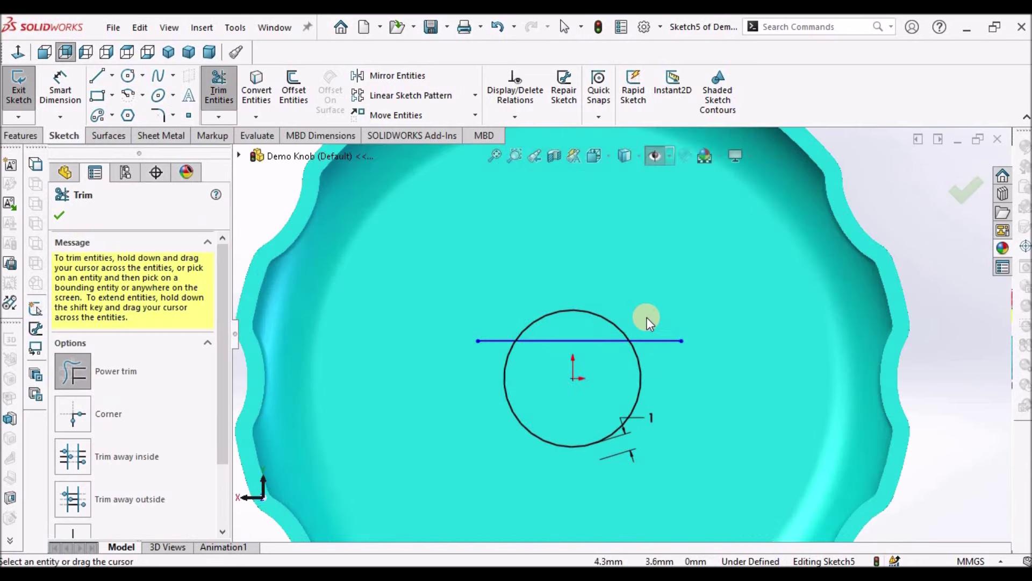
{"action": "mouse_move", "coordinate": [637, 341]}
{"action": "left_mouse_down"}
{"action": "mouse_move", "coordinate": [566, 314]}
{"action": "mouse_move", "coordinate": [497, 334]}
{"action": "left_mouse_up"}
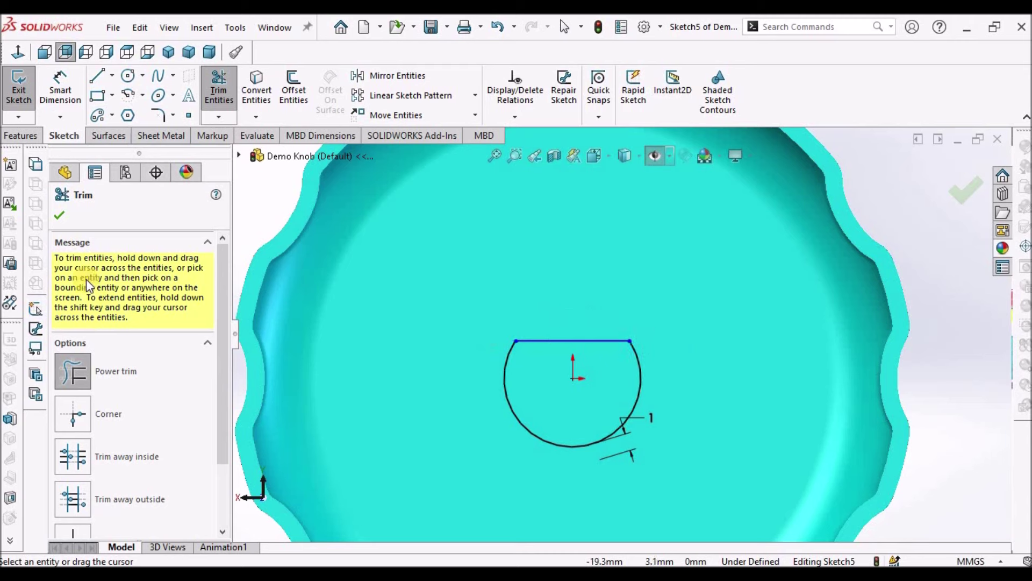
{"action": "left_click", "coordinate": [60, 217]}
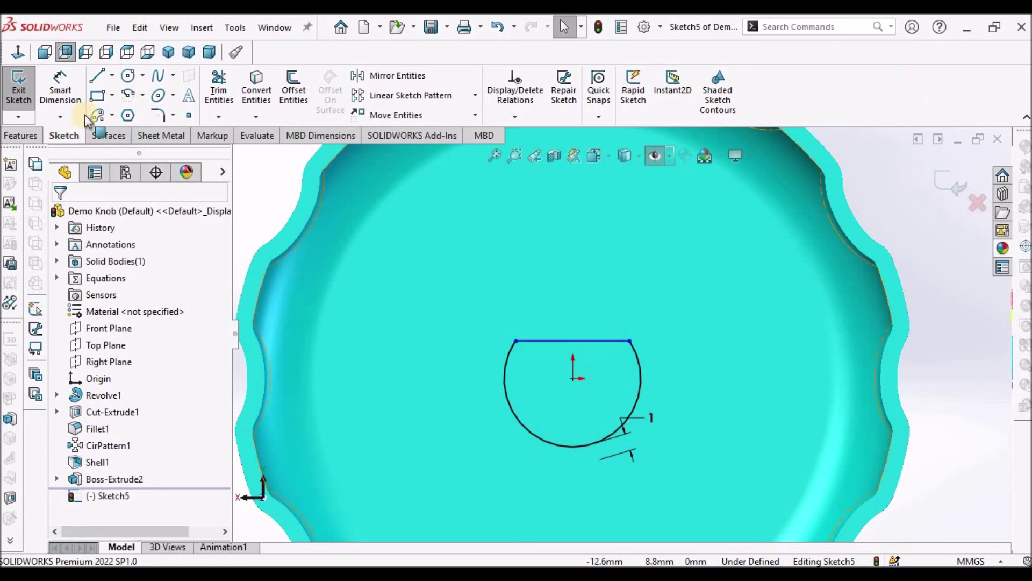
{"action": "left_click", "coordinate": [626, 155]}
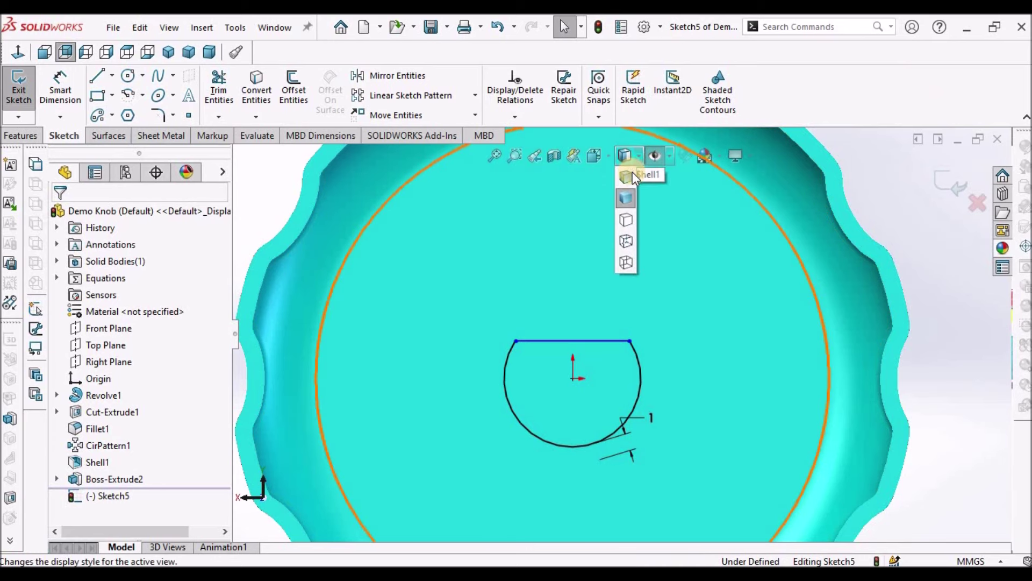
{"action": "left_click", "coordinate": [627, 178]}
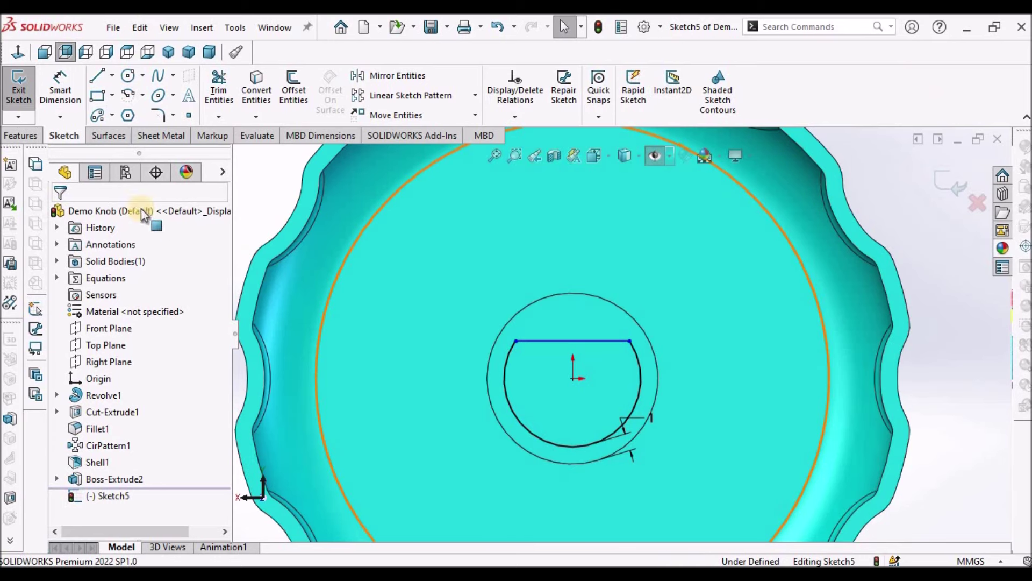
Dimension the D profile's flat line 2.5 mm from the boss's centre and finish the sketch.
{"action": "left_click", "coordinate": [60, 88]}
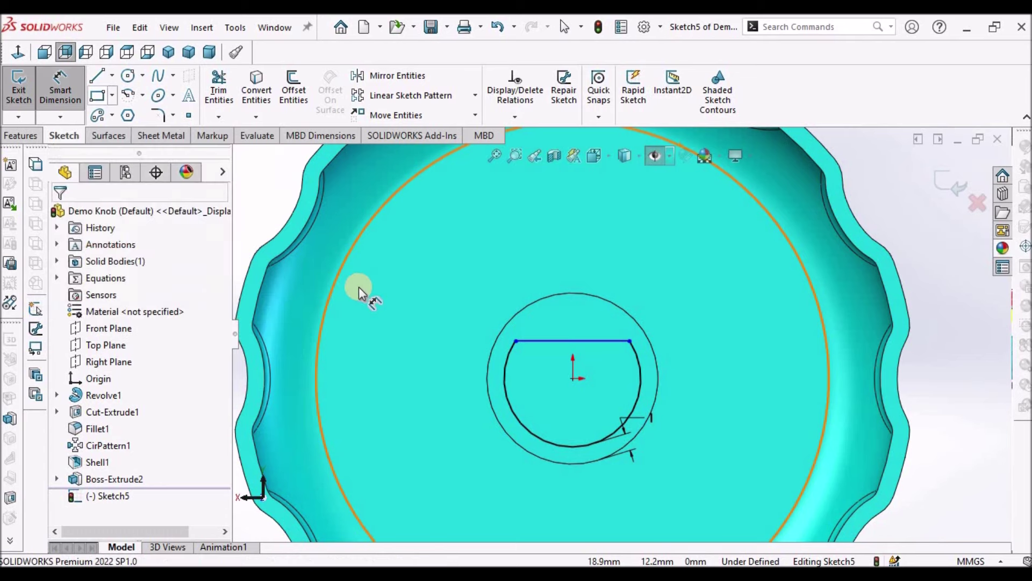
{"action": "left_click", "coordinate": [597, 341]}
{"action": "left_click", "coordinate": [586, 299]}
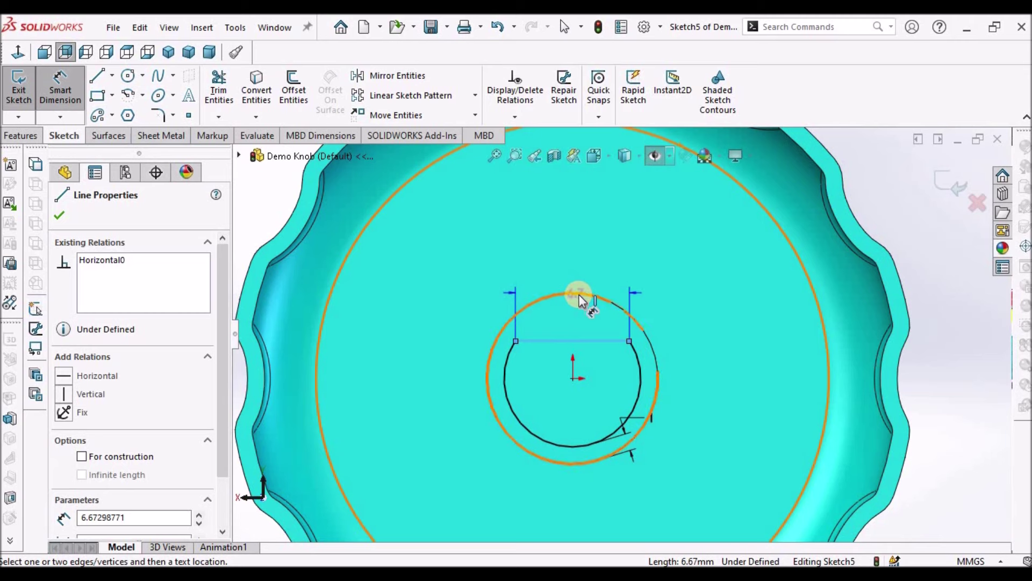
{"action": "left_click", "coordinate": [686, 318]}
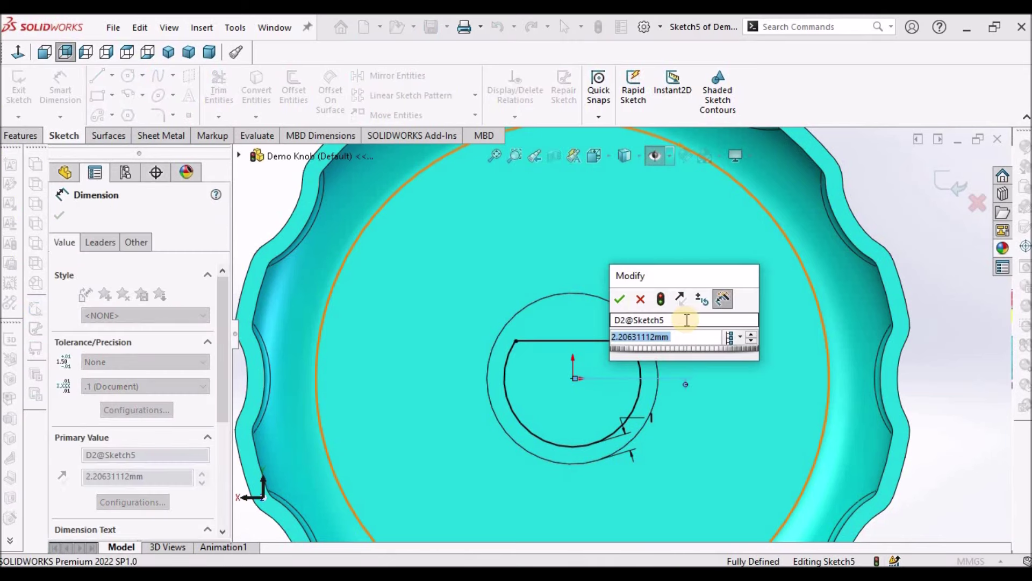
{"action": "type", "text": "2.2"}
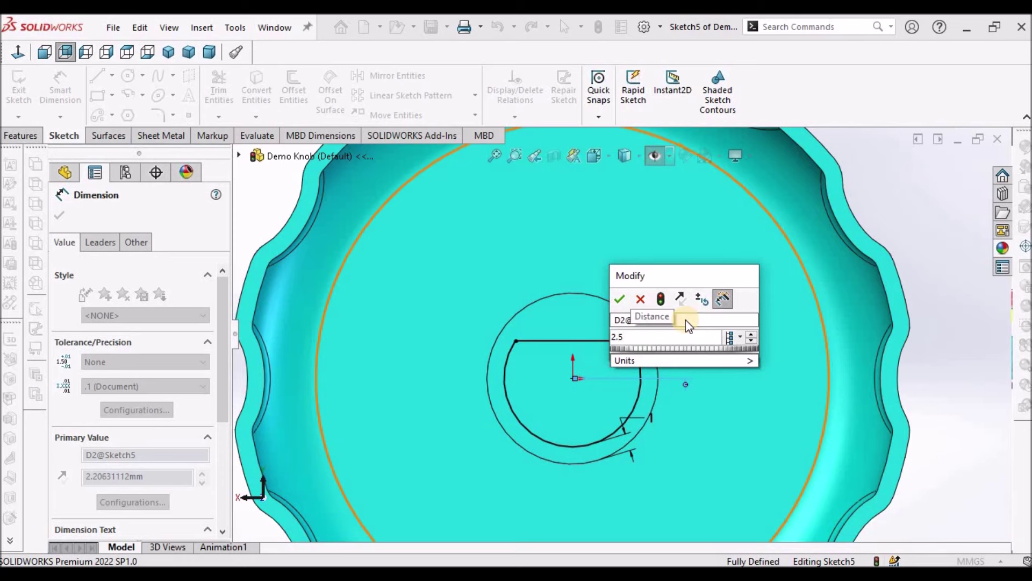
{"action": "key", "text": "Return"}
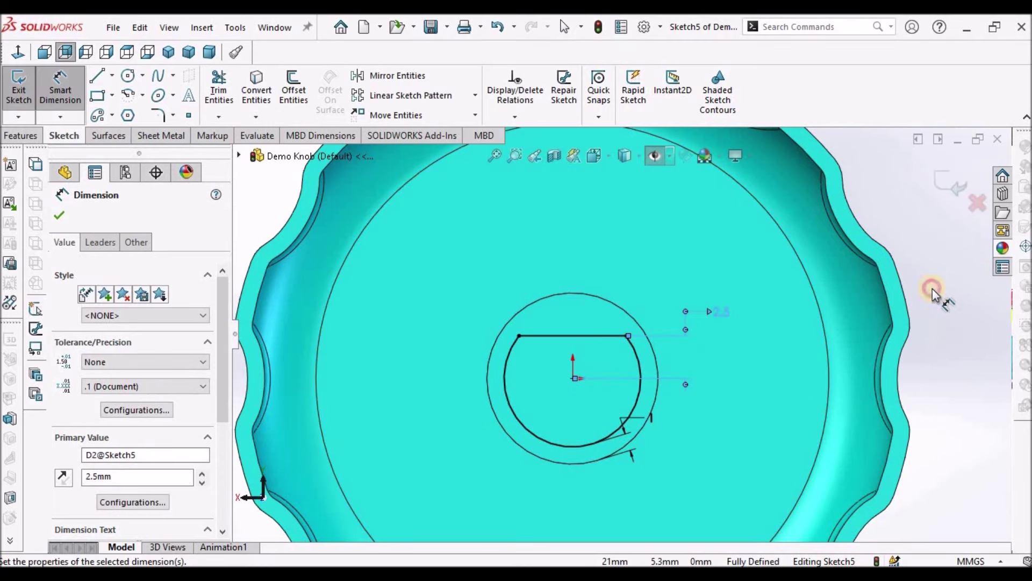
{"action": "left_click", "coordinate": [933, 293]}
{"action": "key", "text": "f"}
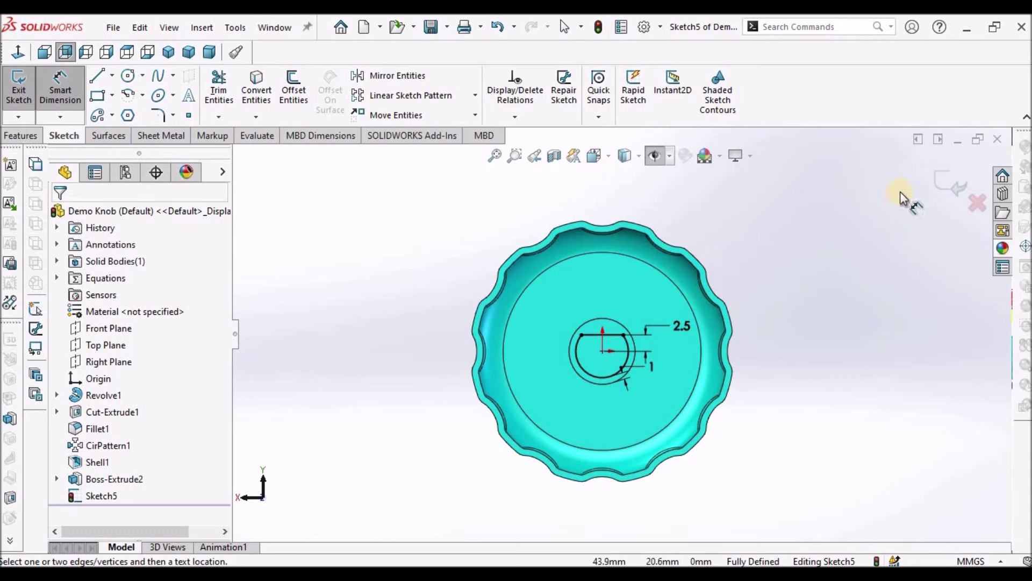
{"action": "left_click", "coordinate": [939, 176]}
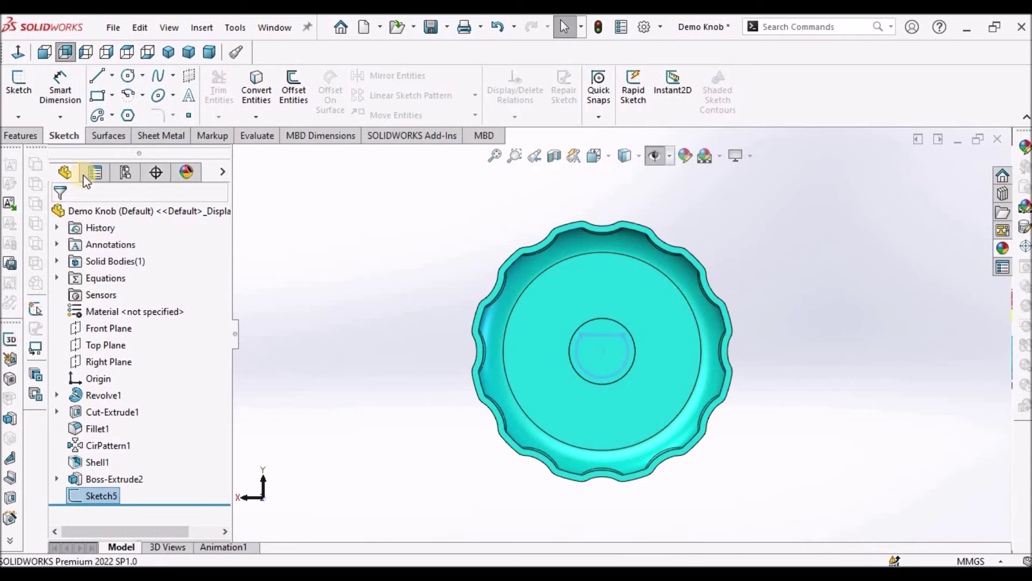
Set up an extruded cut of the D profile, ending 1 mm offset from the knob's inner end face.
{"action": "left_click", "coordinate": [20, 136]}
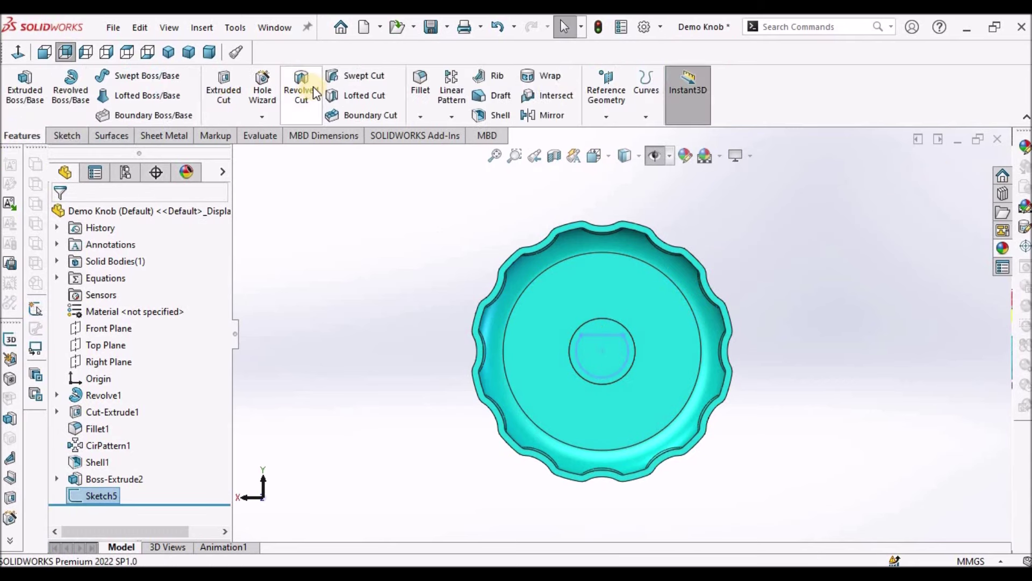
{"action": "left_click", "coordinate": [232, 86]}
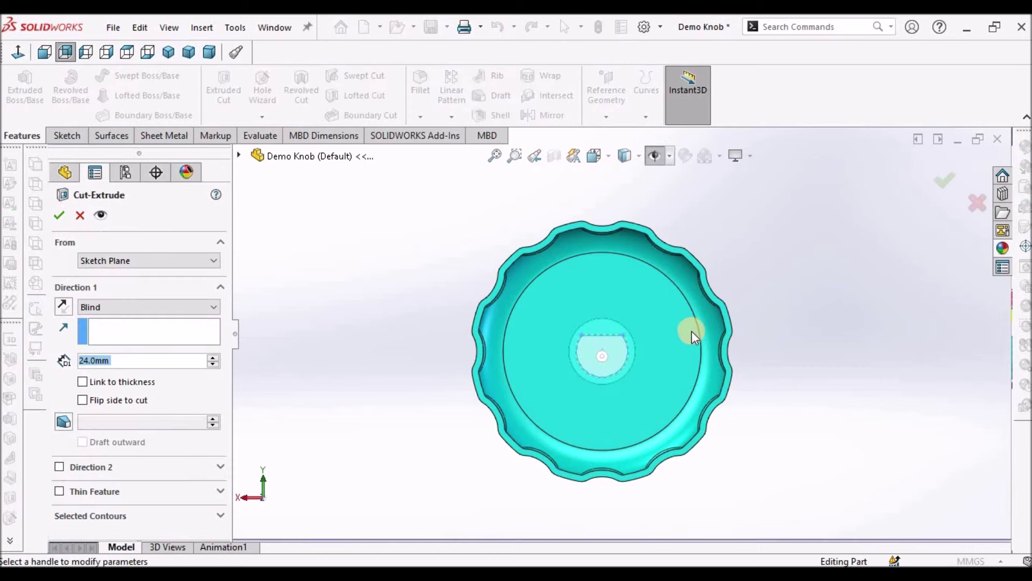
{"action": "middle_click_drag", "start_coordinate": [693, 336], "coordinate": [653, 366]}
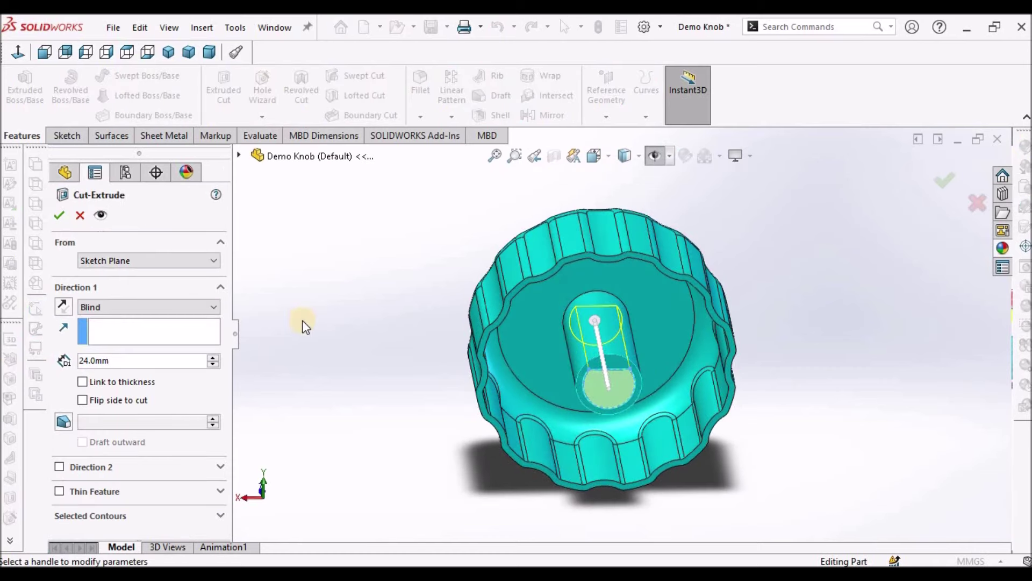
{"action": "left_click", "coordinate": [214, 306]}
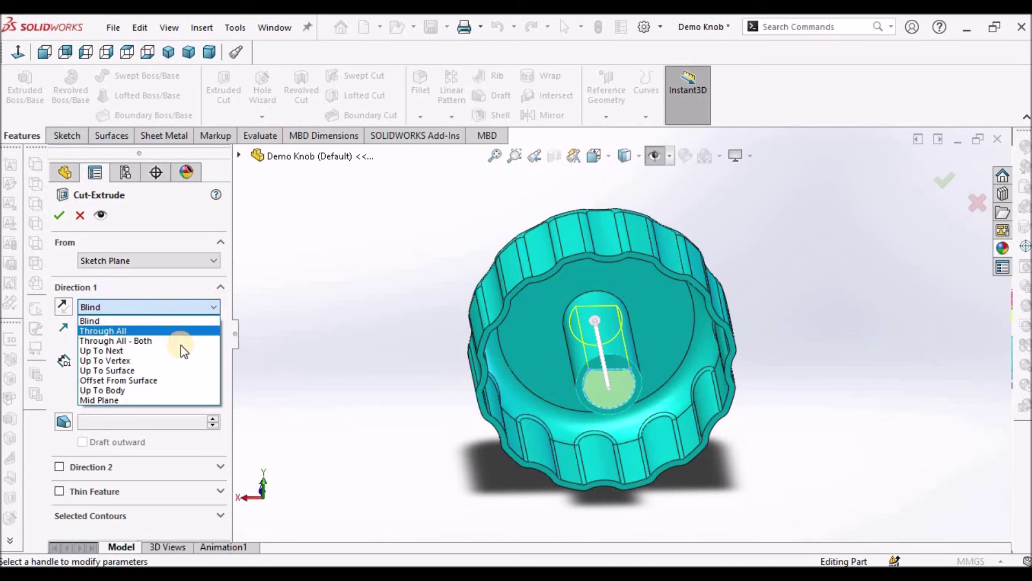
{"action": "left_click", "coordinate": [175, 381]}
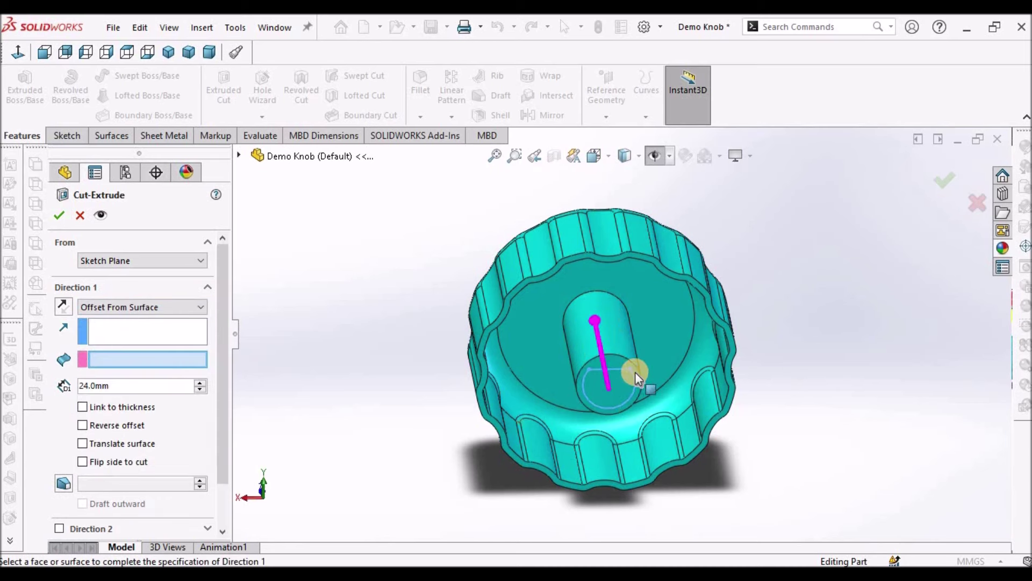
{"action": "left_click", "coordinate": [653, 307]}
{"action": "middle_click_drag", "start_coordinate": [670, 309], "coordinate": [479, 273]}
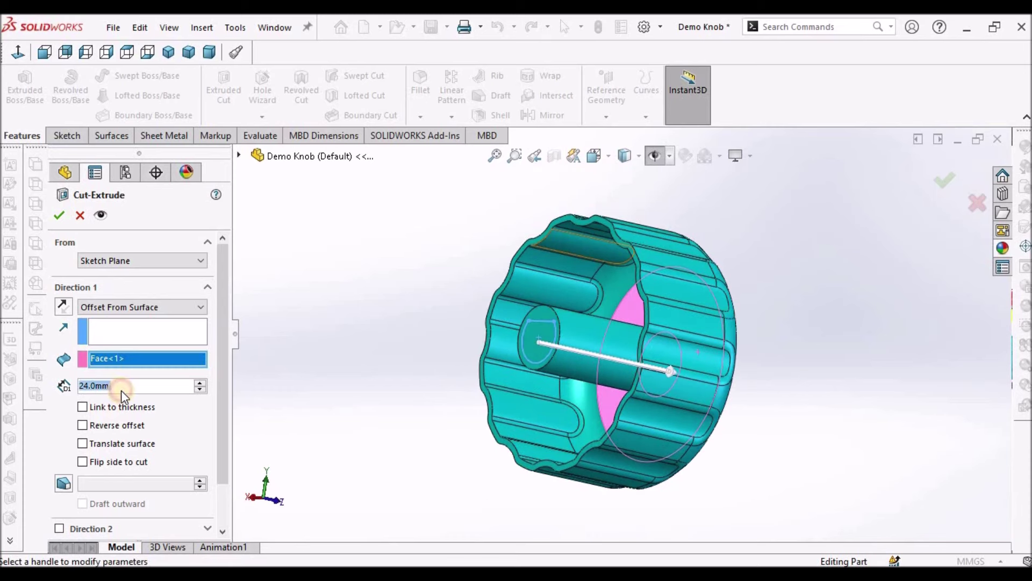
{"action": "type", "text": "."}
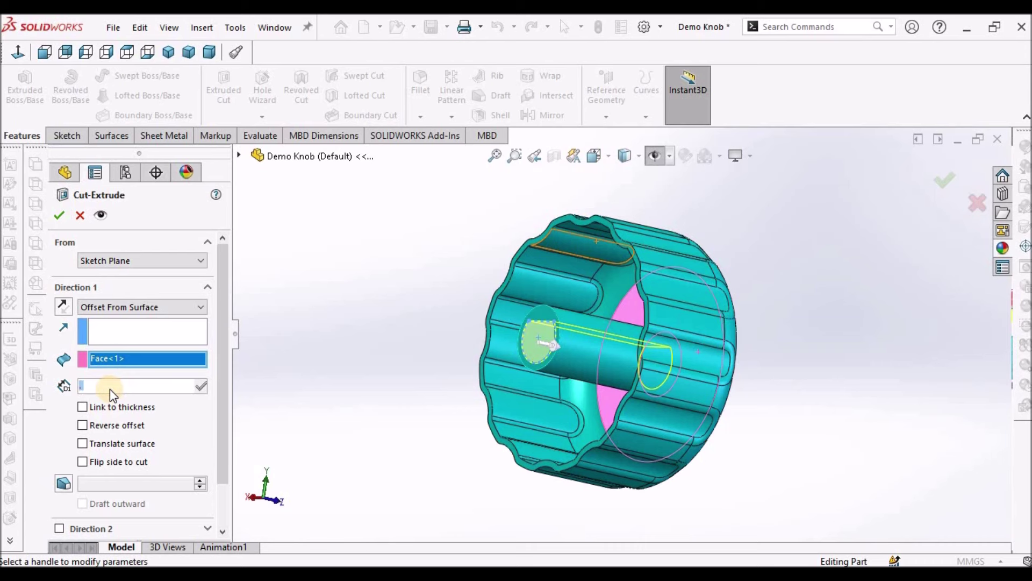
{"action": "type", "text": "1"}
{"action": "key", "text": "Return"}
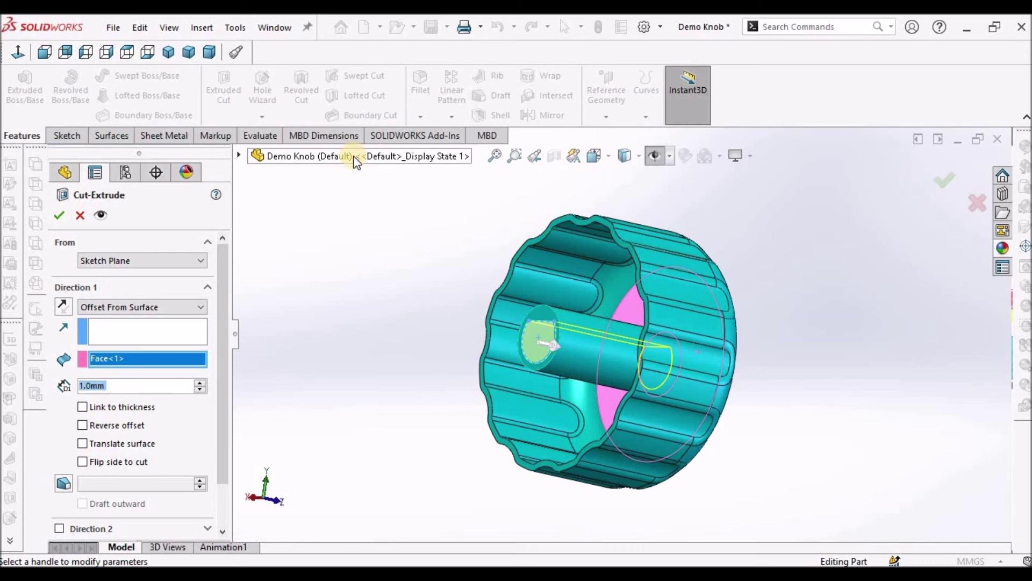
Check the cut's end position from the Right view with hidden lines visible, and accept the cut.
{"action": "left_click", "coordinate": [107, 57]}
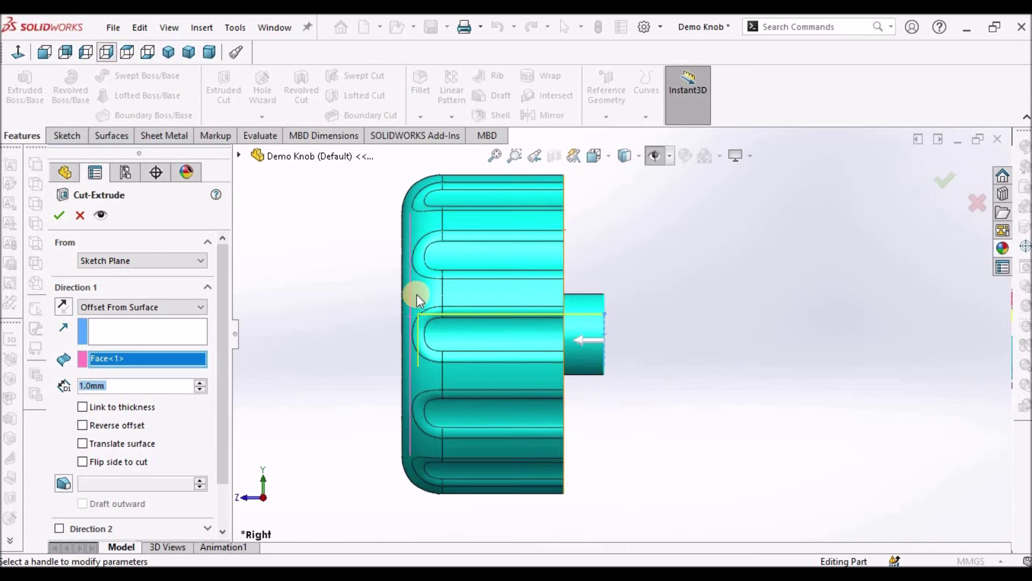
{"action": "left_click", "coordinate": [640, 155]}
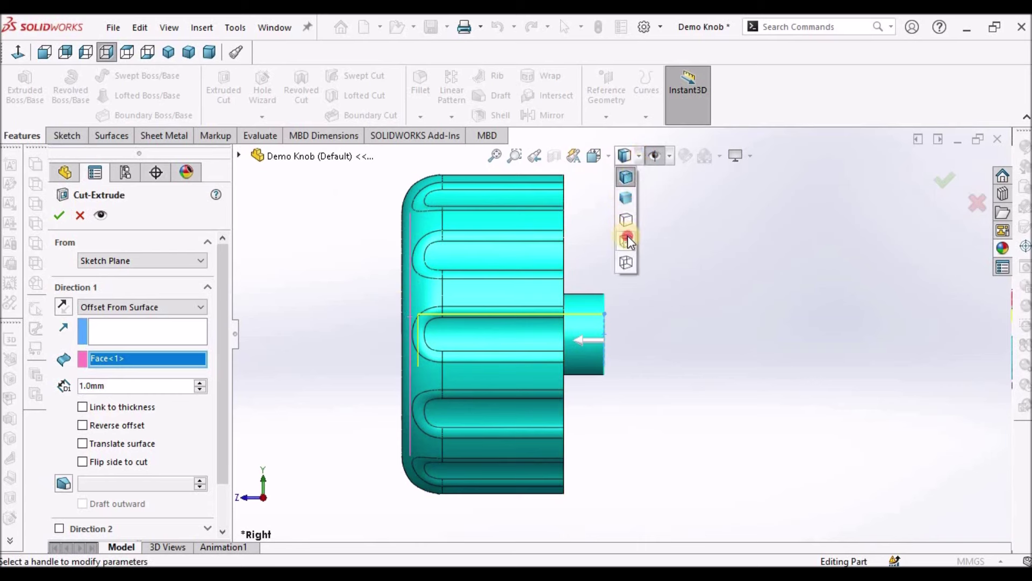
{"action": "left_click", "coordinate": [626, 240]}
{"action": "scroll", "coordinate": [428, 335], "scroll_direction": "down", "scroll_amount": 2}
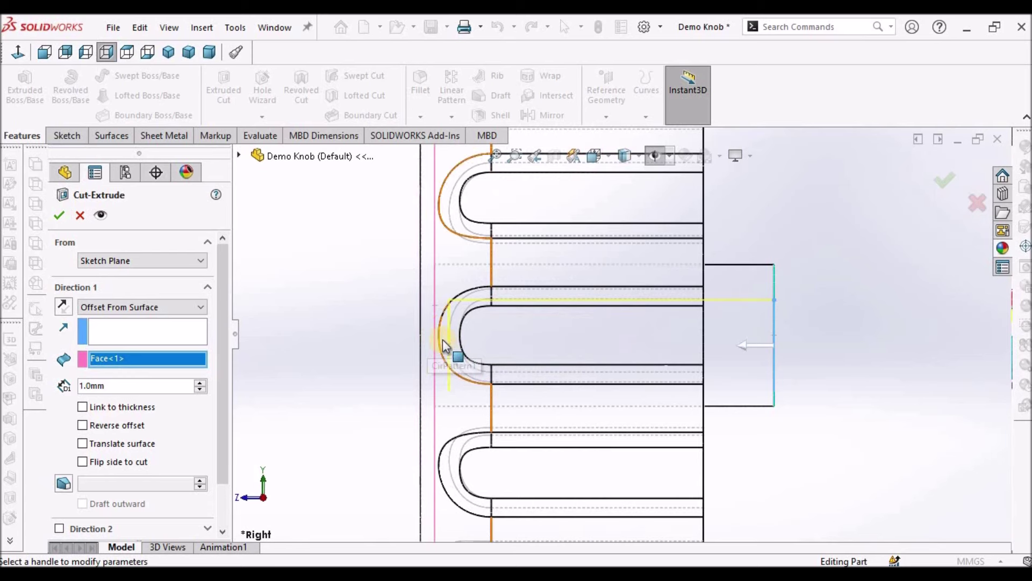
{"action": "scroll", "coordinate": [437, 315], "scroll_direction": "down", "scroll_amount": 1}
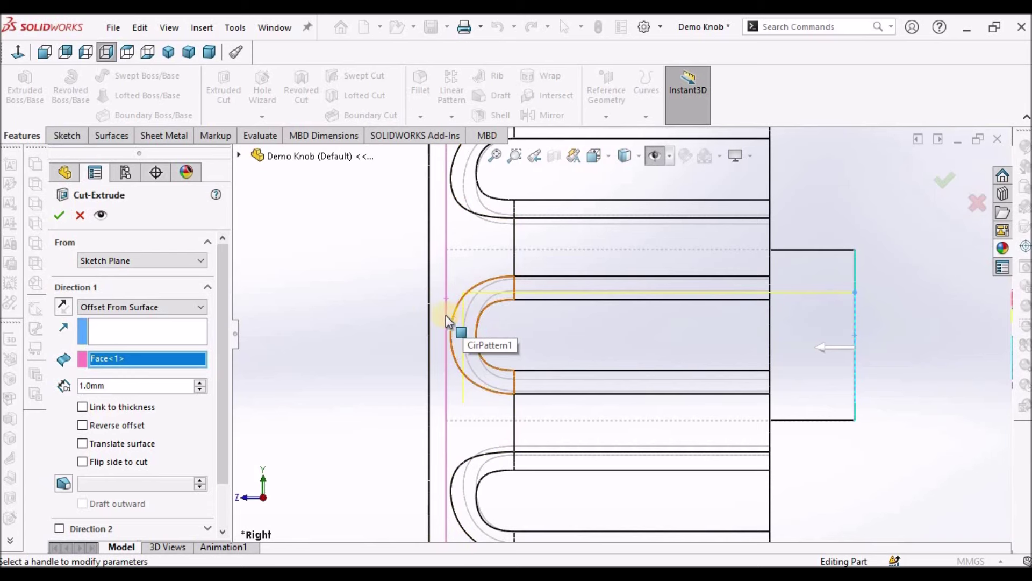
{"action": "left_click", "coordinate": [59, 216]}
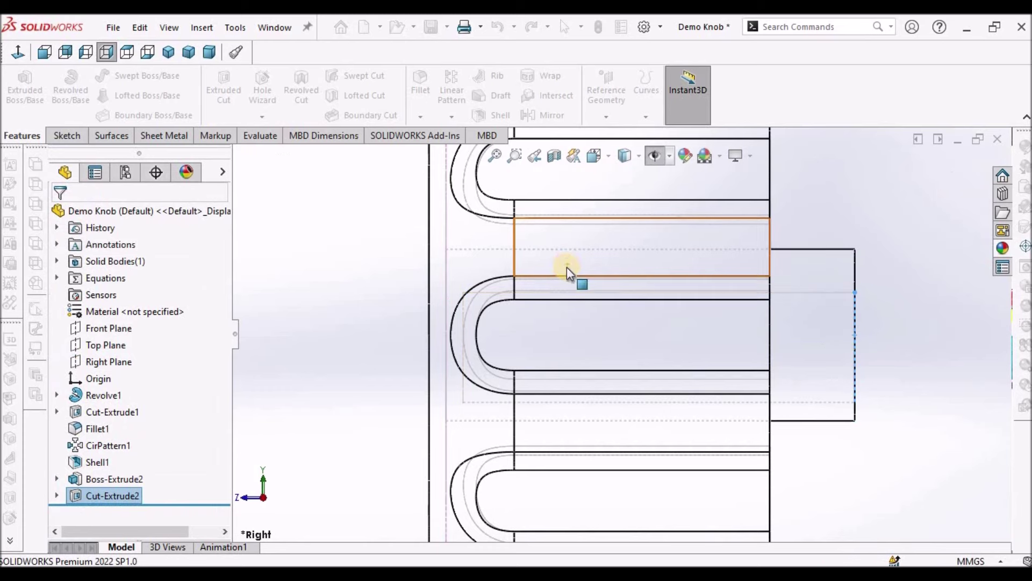
Section the model along the Right Plane and examine the wall left between the D hole and the end face.
{"action": "key", "text": "f"}
{"action": "left_click", "coordinate": [553, 154]}
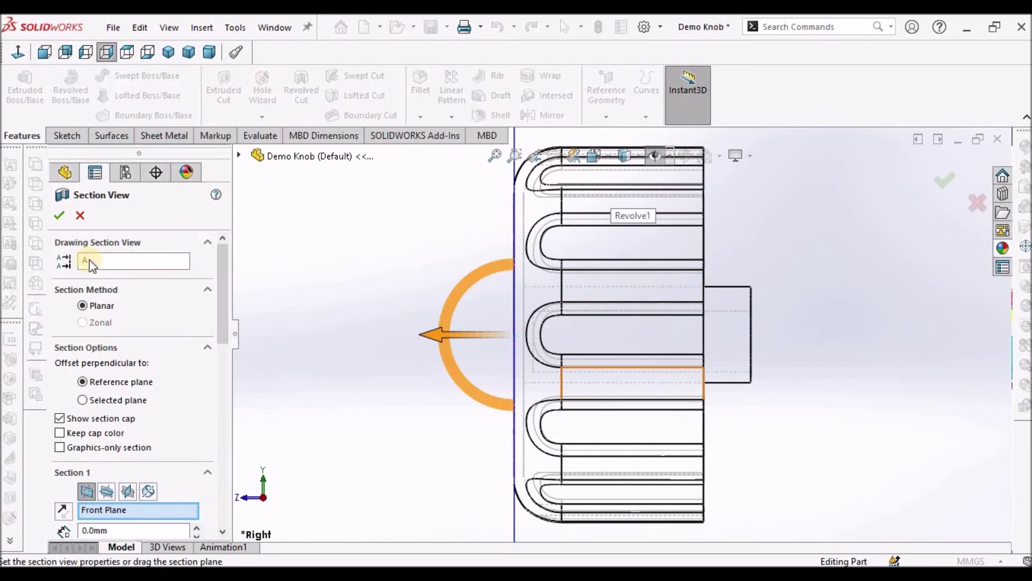
{"action": "left_click", "coordinate": [107, 491]}
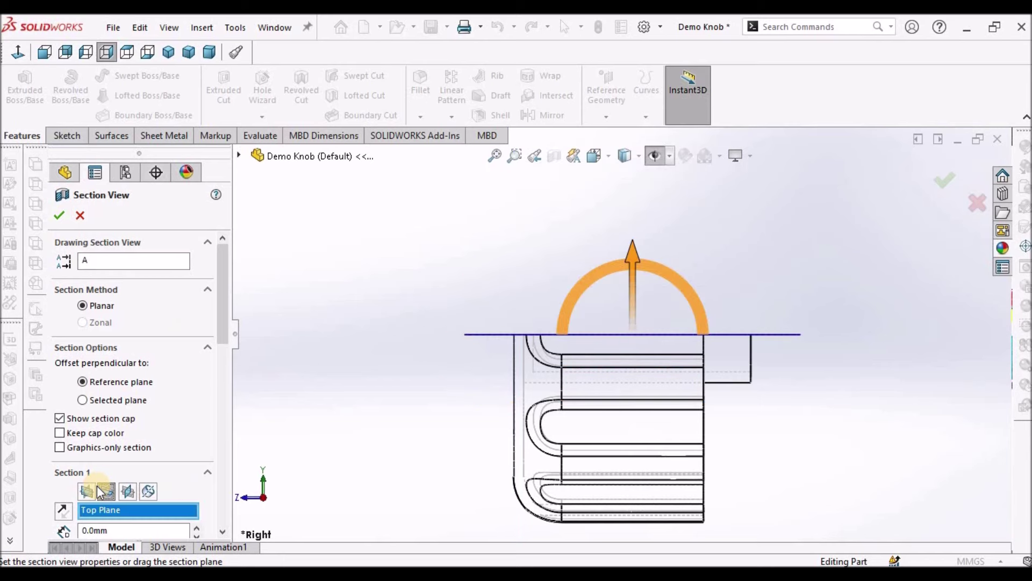
{"action": "left_click", "coordinate": [126, 492]}
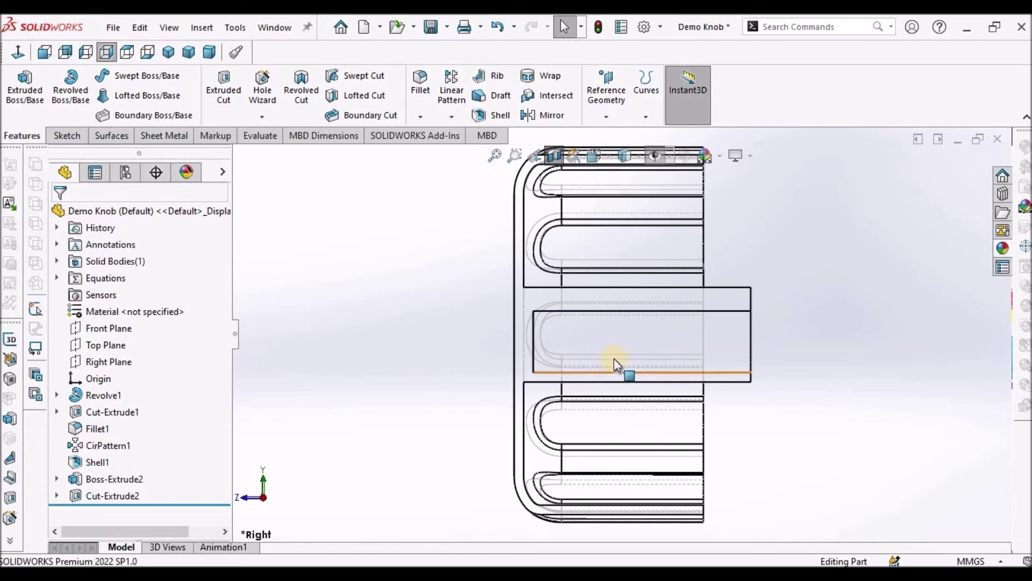
{"action": "scroll", "coordinate": [608, 355], "scroll_direction": "down", "scroll_amount": 3}
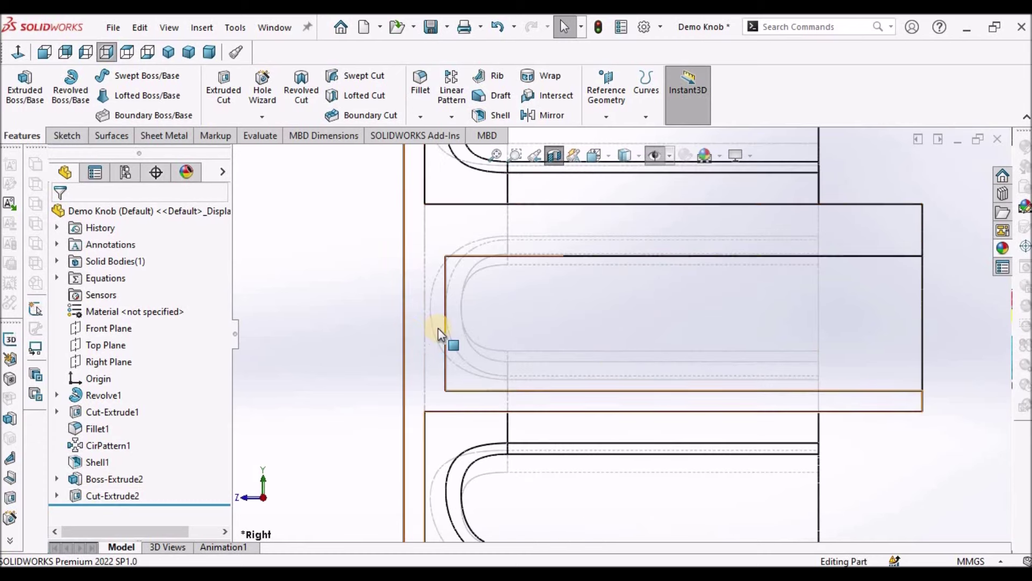
Edit the D-hole cut so that its end condition is Up To Surface at the knob's inner end face.
{"action": "right_click", "coordinate": [114, 495]}
{"action": "left_click", "coordinate": [151, 250]}
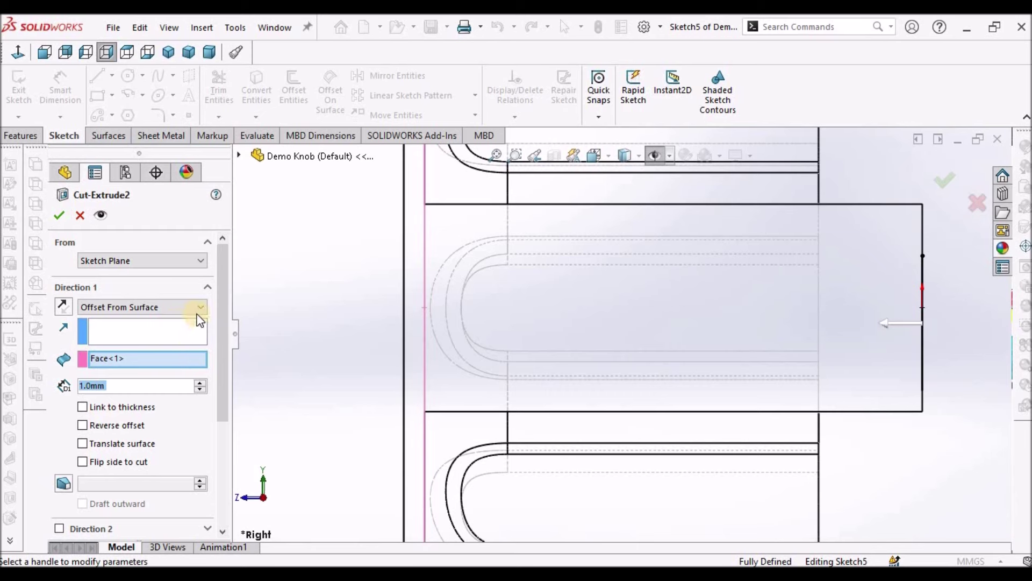
{"action": "left_click", "coordinate": [198, 311]}
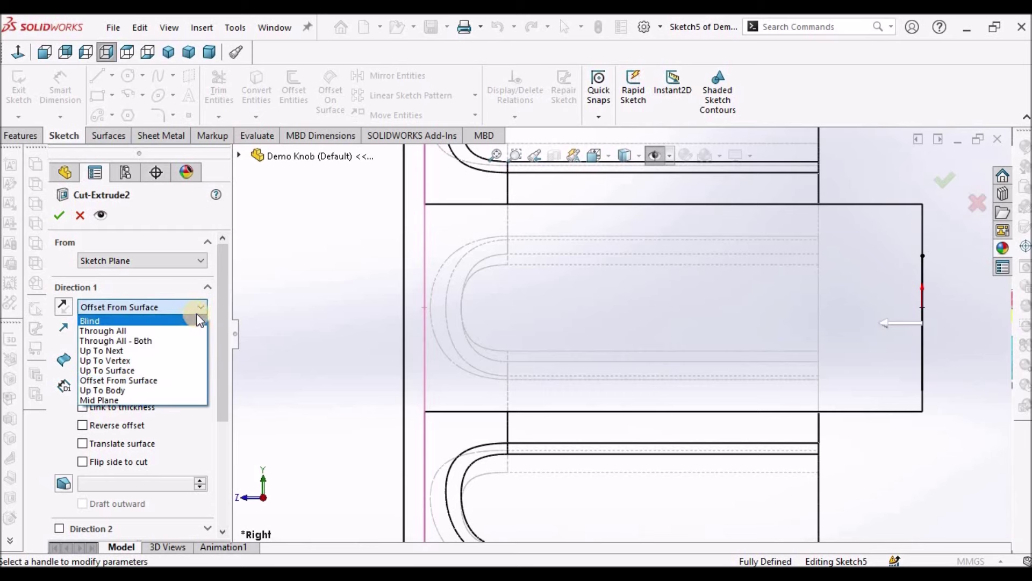
{"action": "left_click", "coordinate": [200, 306]}
{"action": "left_click", "coordinate": [201, 307]}
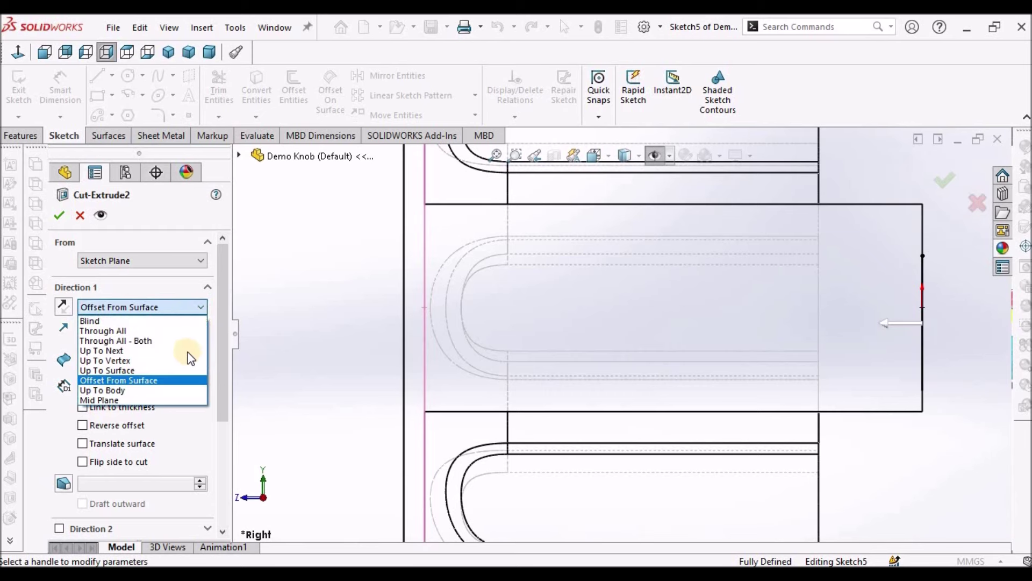
{"action": "left_click", "coordinate": [185, 370]}
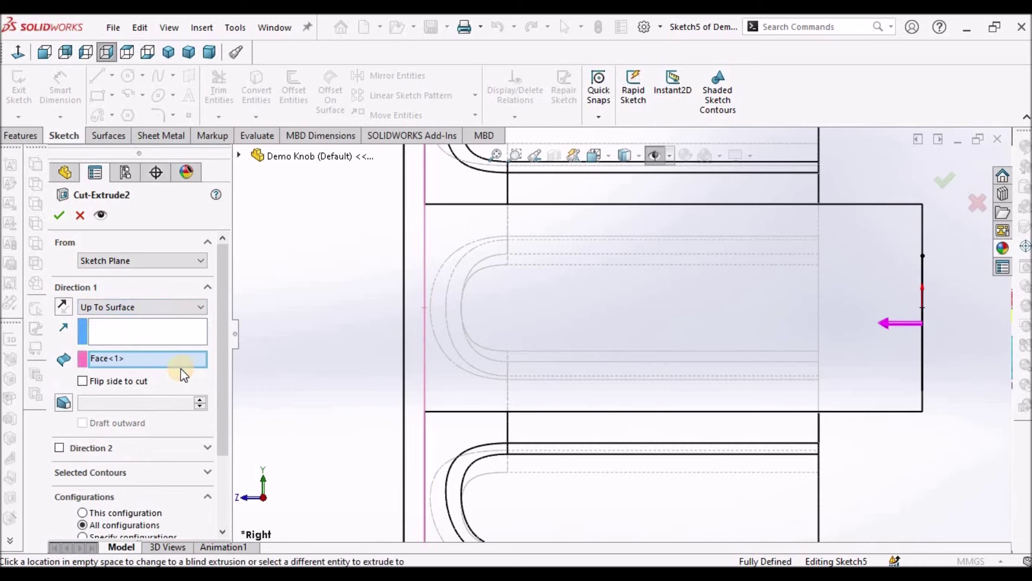
{"action": "left_click", "coordinate": [60, 216]}
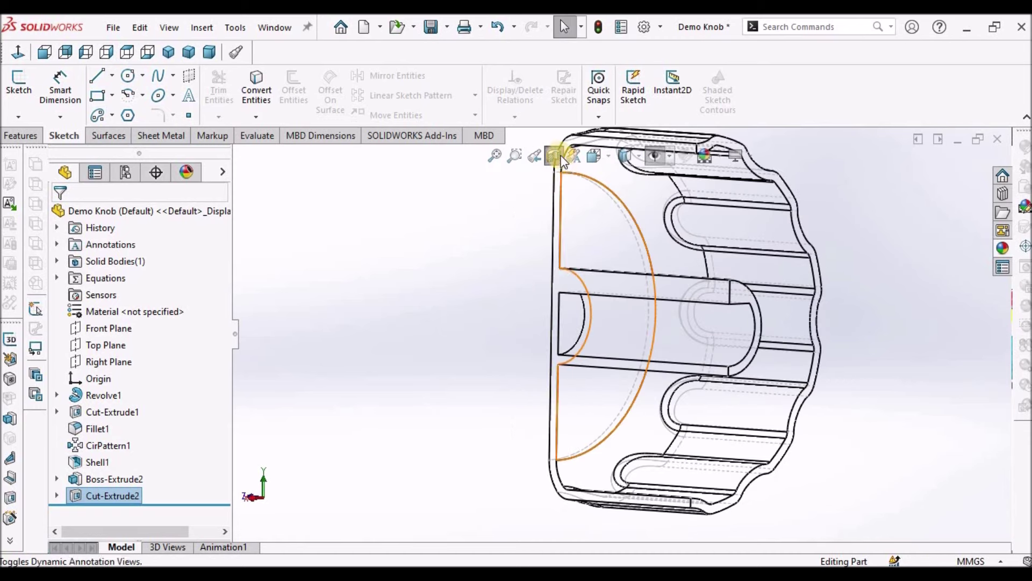
Turn off the section view and set the display style to Shaded With Edges.
{"action": "left_click", "coordinate": [645, 172]}
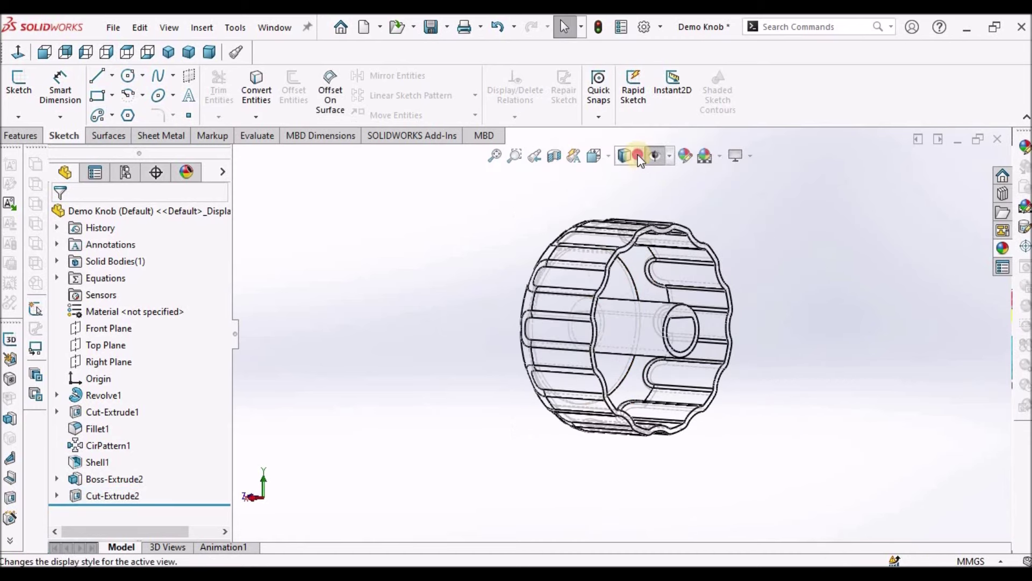
{"action": "left_click", "coordinate": [632, 157]}
{"action": "left_click", "coordinate": [626, 206]}
{"action": "middle_click_drag", "start_coordinate": [779, 257], "coordinate": [742, 316]}
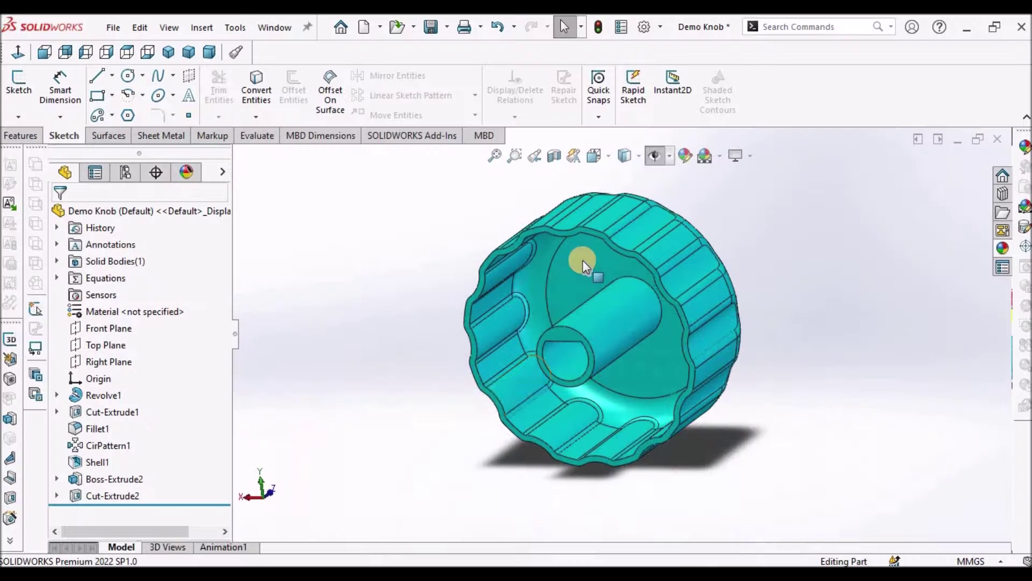
Start a new sketch on the Right Plane and display the model with hidden lines visible.
{"action": "left_click", "coordinate": [111, 363]}
{"action": "left_click", "coordinate": [21, 85]}
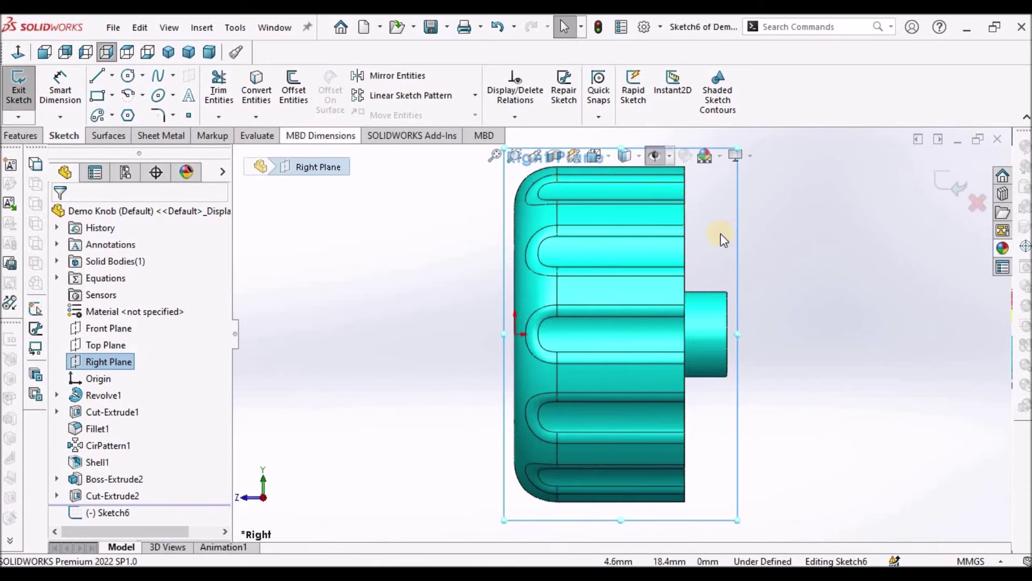
{"action": "left_click", "coordinate": [785, 222]}
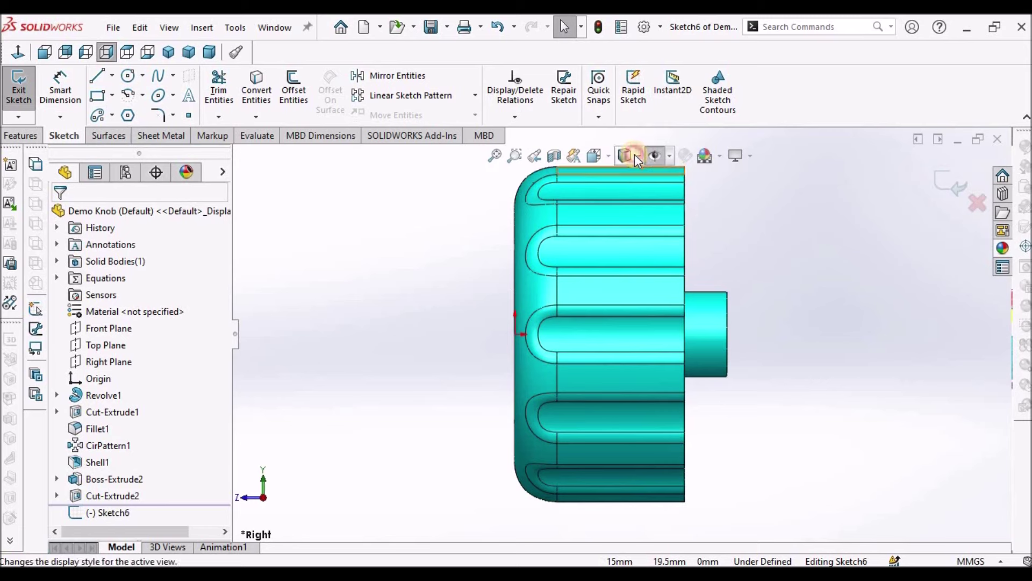
{"action": "left_click", "coordinate": [627, 155]}
{"action": "left_click", "coordinate": [625, 241]}
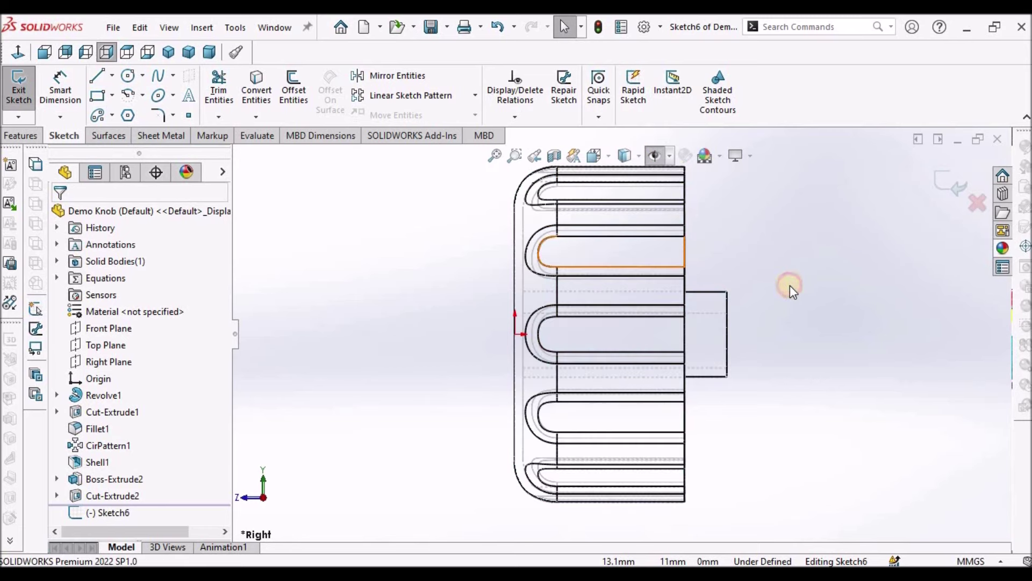
{"action": "key", "text": "f"}
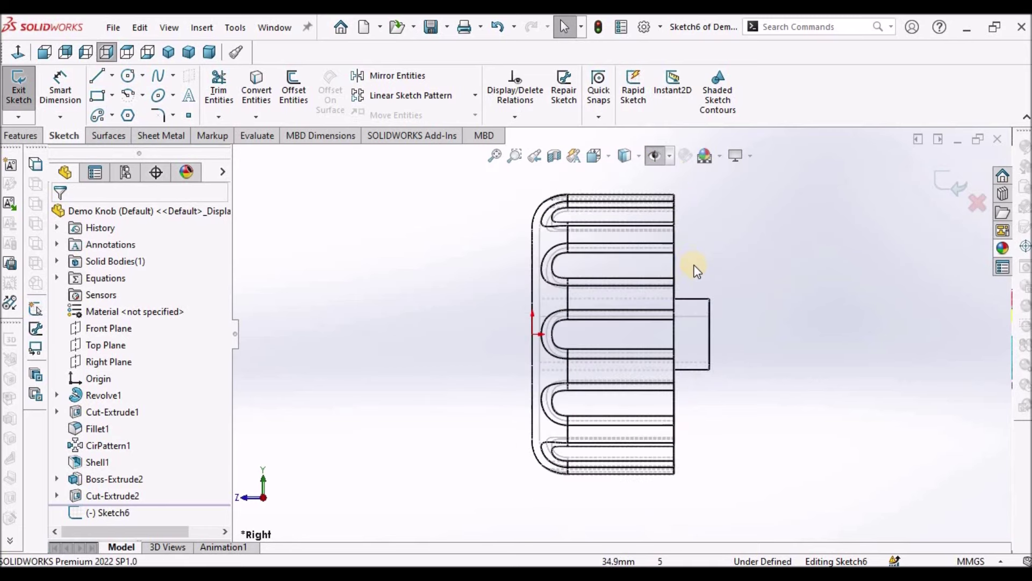
Section the model along the Right Plane and display it as Shaded With Edges.
{"action": "left_click", "coordinate": [554, 156]}
{"action": "left_click", "coordinate": [58, 216]}
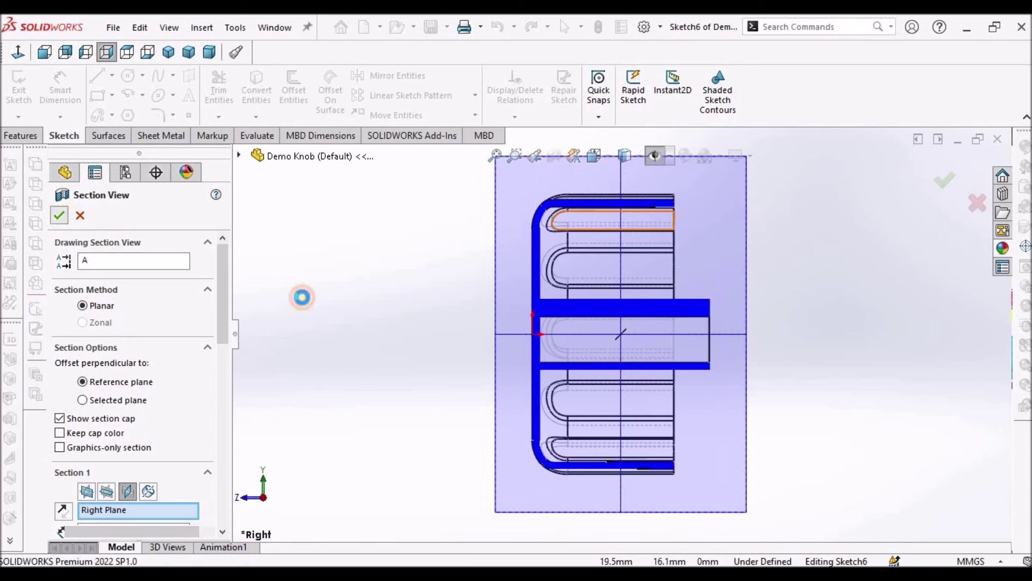
{"action": "scroll", "coordinate": [618, 226], "scroll_direction": "down", "scroll_amount": 3}
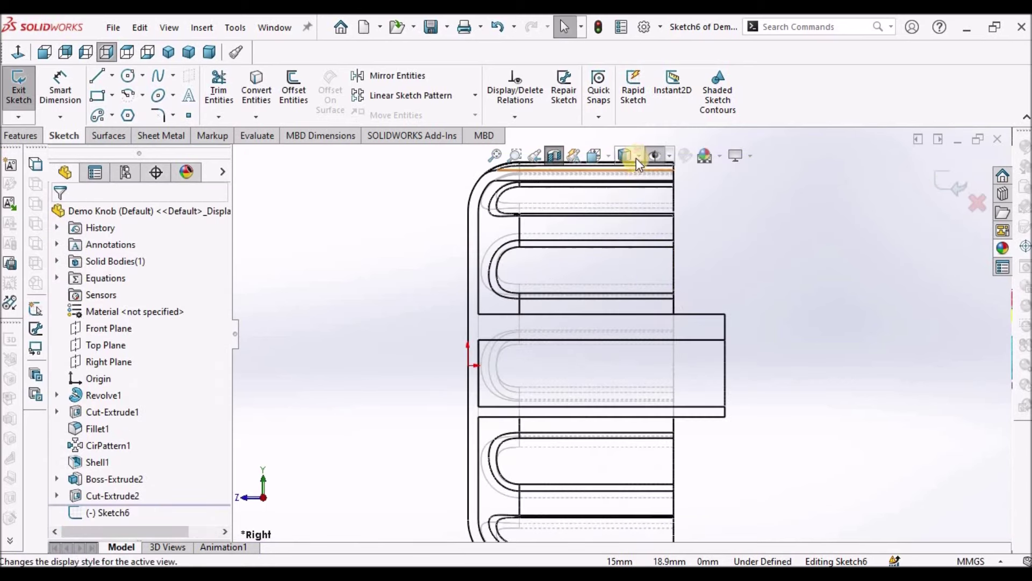
{"action": "left_click", "coordinate": [634, 157]}
{"action": "left_click", "coordinate": [625, 179]}
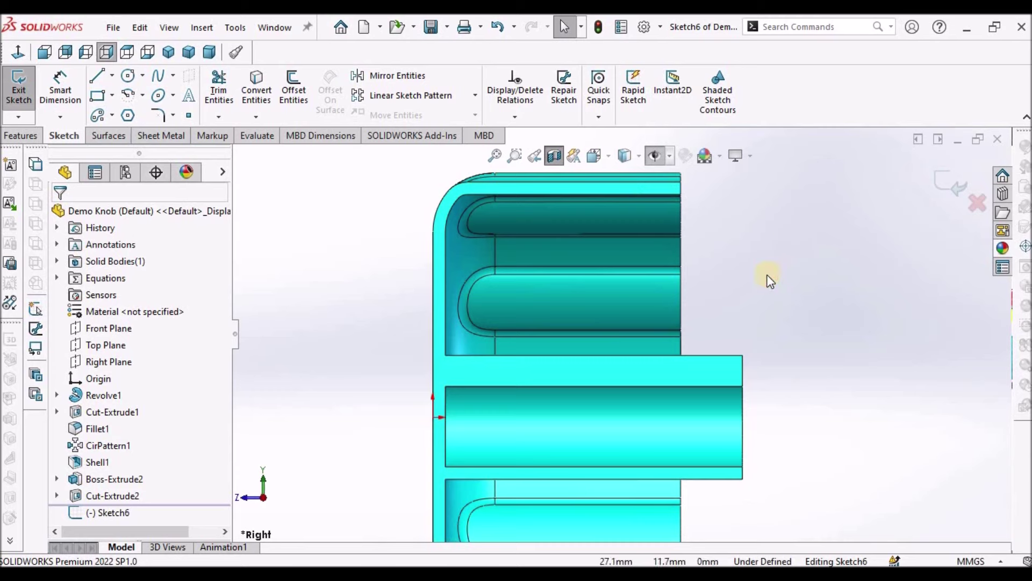
{"action": "key", "text": "z"}
Sketch a sloped line about 21 mm long from the knob's inner end wall down to where the open rim meets the boss's outer edge.
{"action": "left_click", "coordinate": [99, 75]}
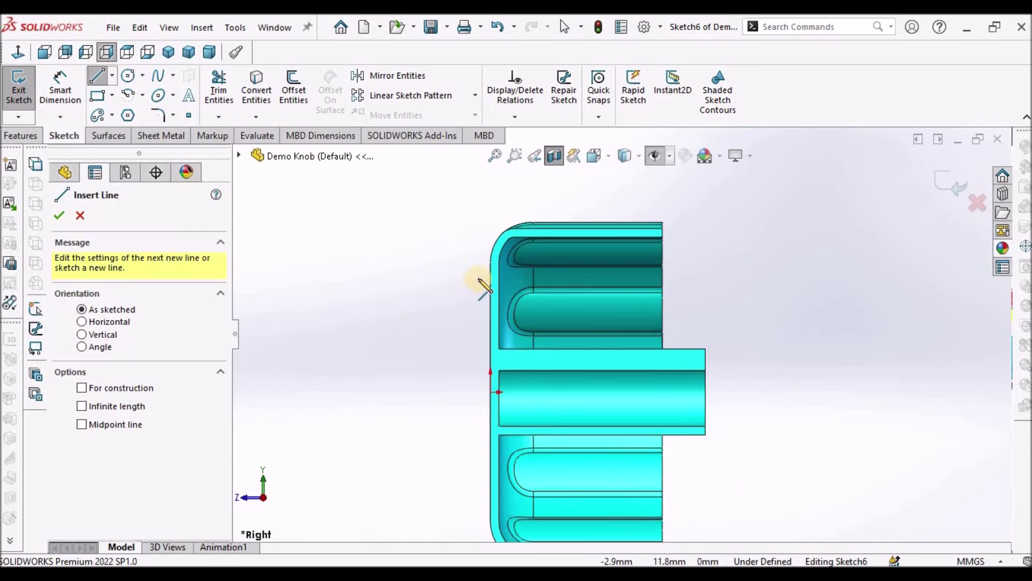
{"action": "scroll", "coordinate": [506, 275], "scroll_direction": "down", "scroll_amount": 5}
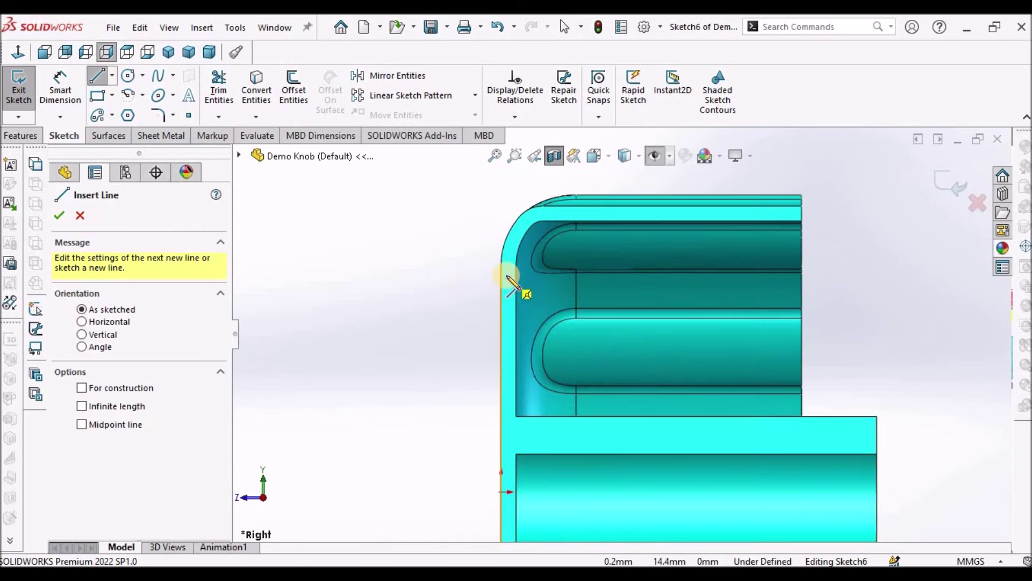
{"action": "left_click", "coordinate": [554, 278]}
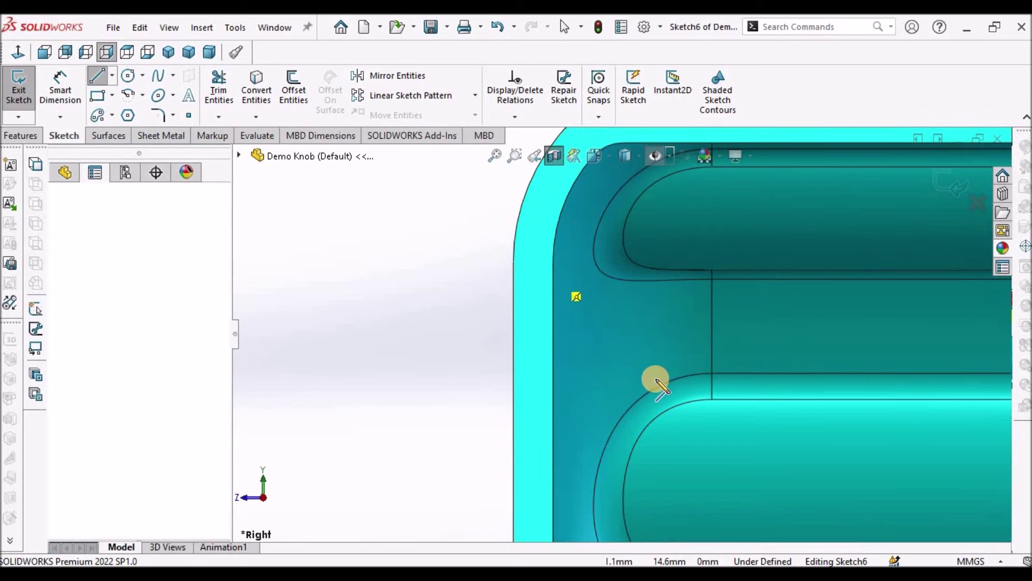
{"action": "scroll", "coordinate": [749, 427], "scroll_direction": "up", "scroll_amount": 4}
{"action": "scroll", "coordinate": [801, 421], "scroll_direction": "down", "scroll_amount": 2}
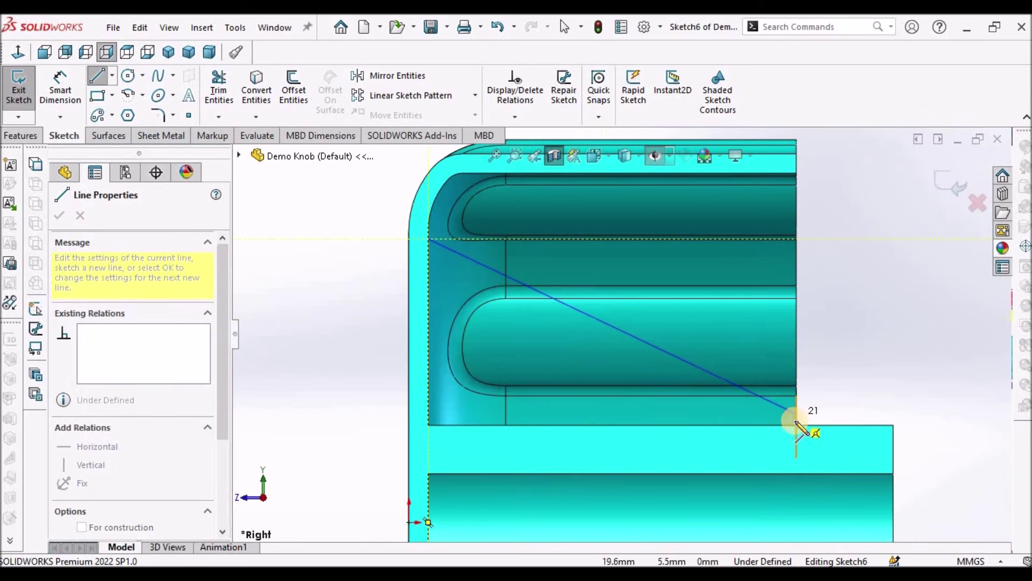
{"action": "left_click", "coordinate": [797, 425]}
{"action": "right_click", "coordinate": [855, 301]}
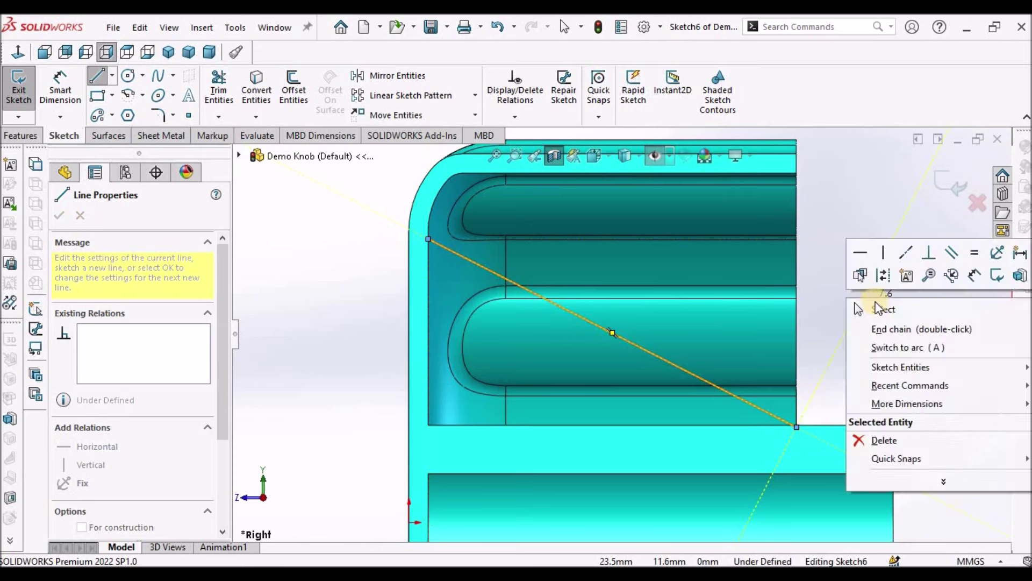
{"action": "left_click", "coordinate": [749, 279]}
{"action": "key", "text": "Escape"}
Try to dimension the sloped line, and turn off the section view to show the full knob.
{"action": "left_click", "coordinate": [60, 88]}
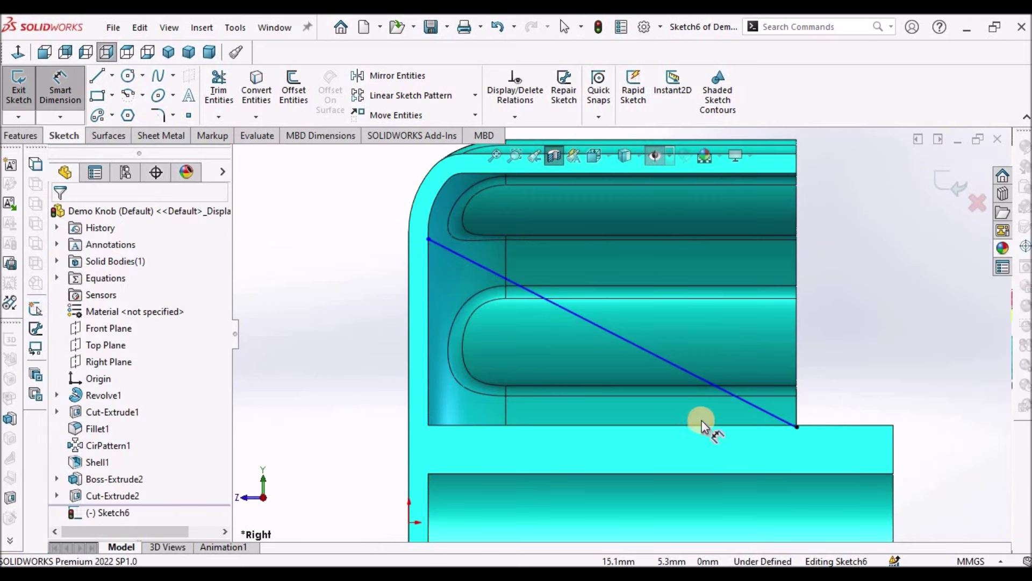
{"action": "left_click", "coordinate": [729, 389]}
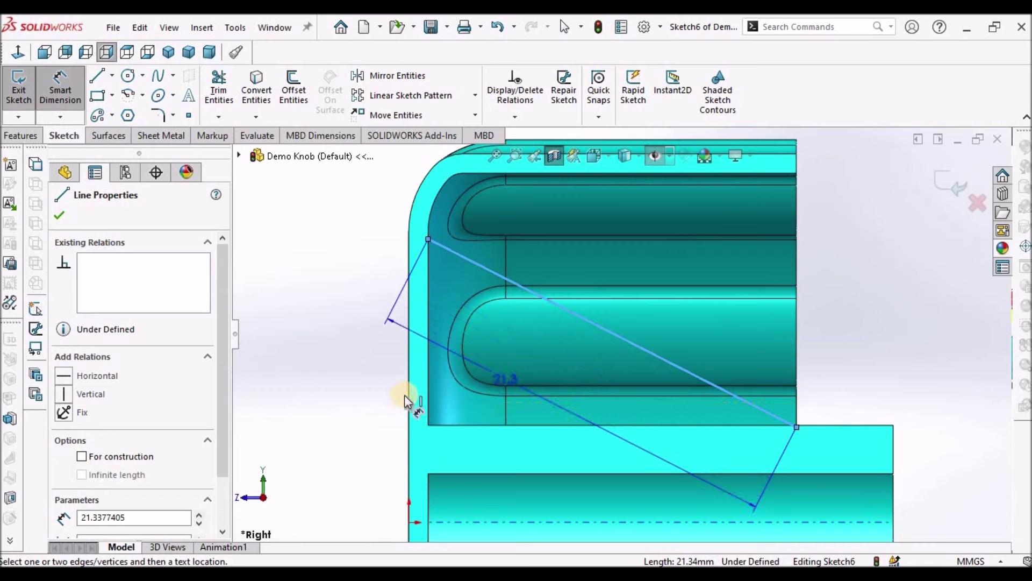
{"action": "scroll", "coordinate": [669, 422], "scroll_direction": "down", "scroll_amount": 5}
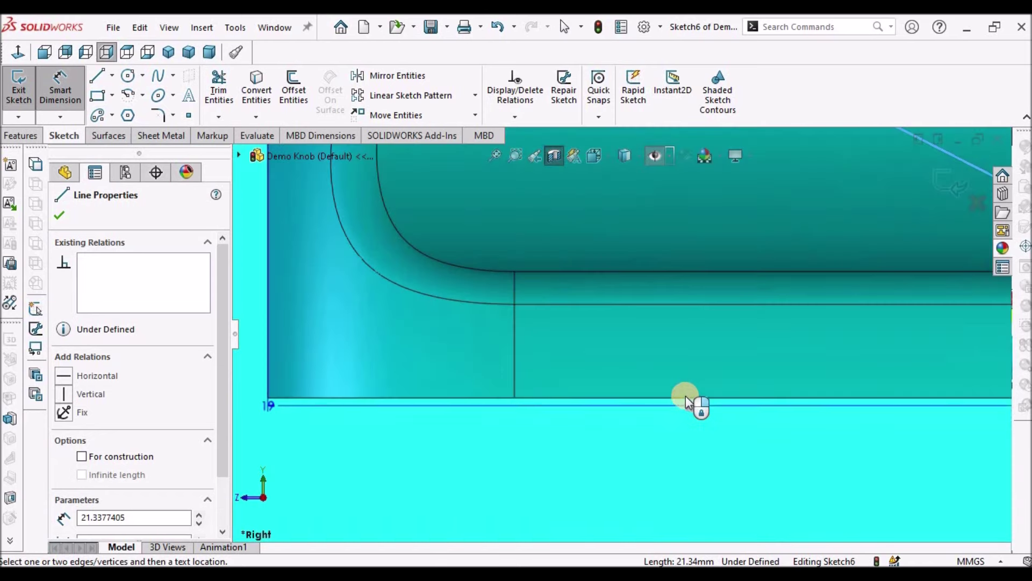
{"action": "left_click", "coordinate": [551, 156]}
{"action": "scroll", "coordinate": [650, 322], "scroll_direction": "up", "scroll_amount": 10}
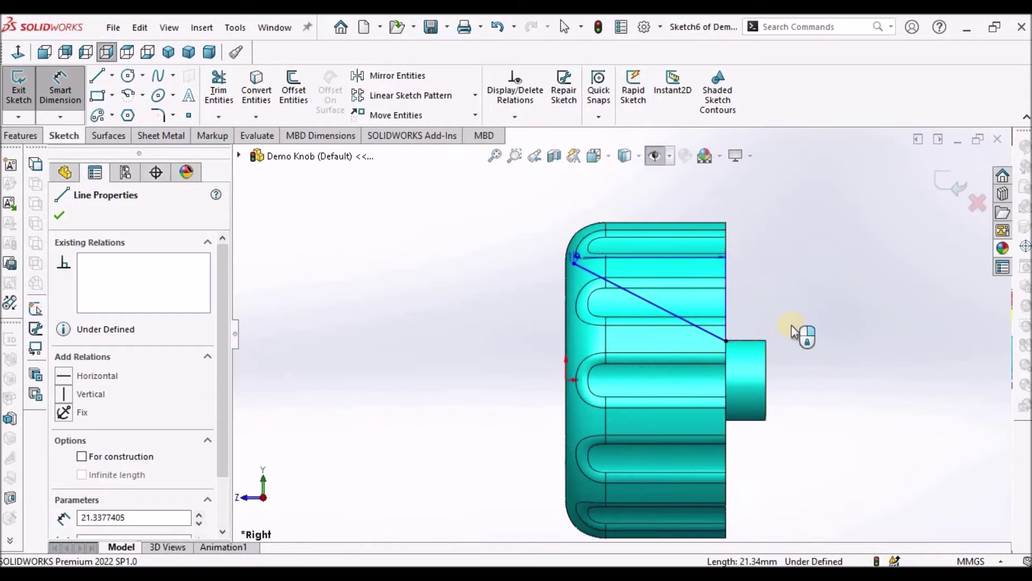
{"action": "key", "text": "Escape"}
{"action": "key", "text": "Escape"}
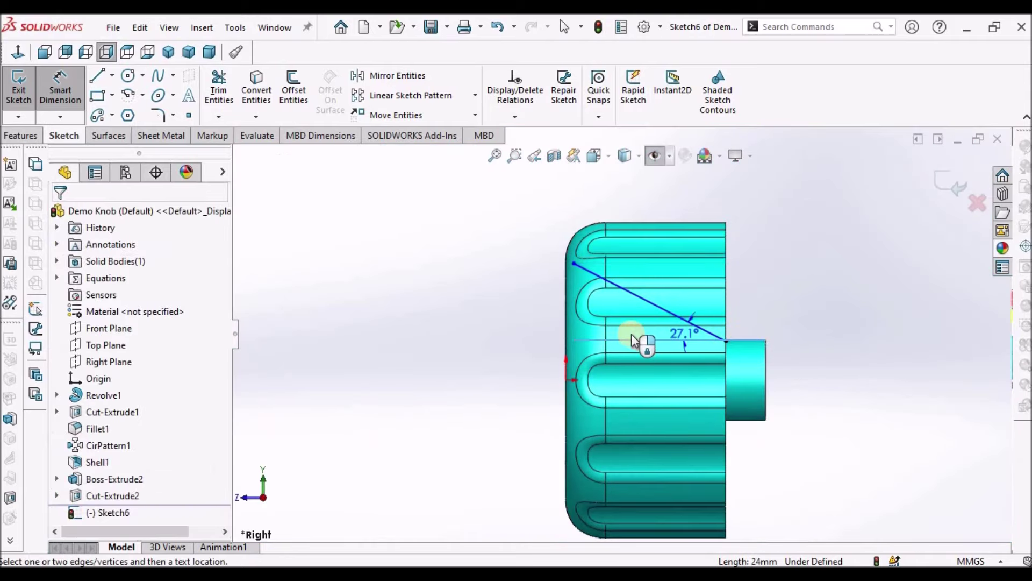
Set the angle between the sloped line and the boss's outer edge to 26.5°.
{"action": "left_click", "coordinate": [615, 325]}
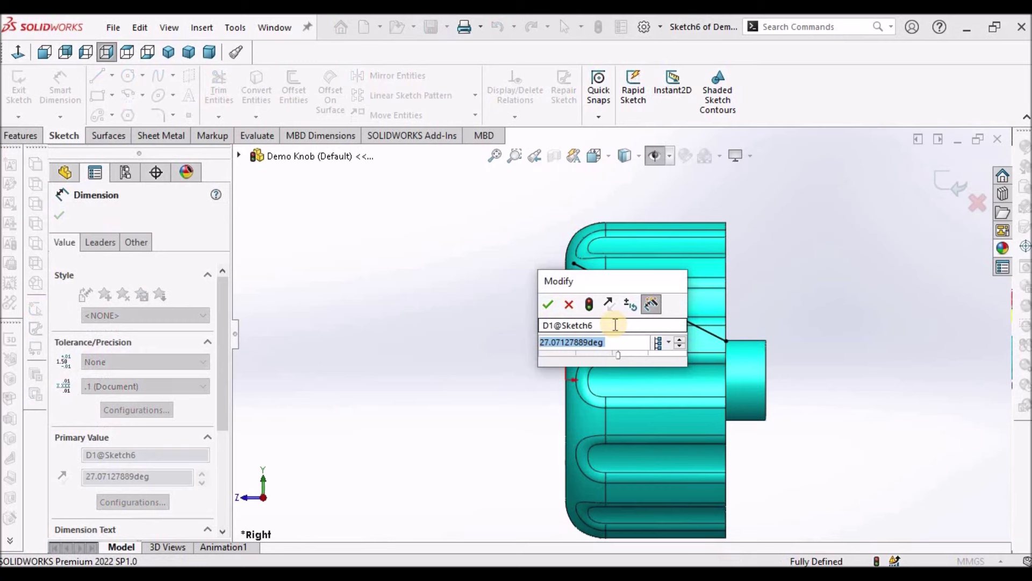
{"action": "type", "text": "26.5"}
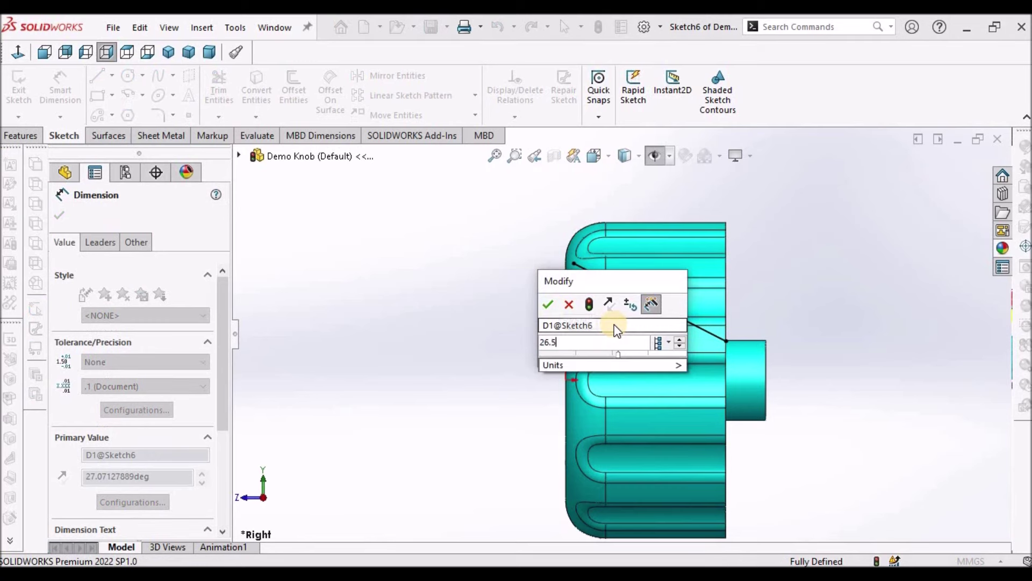
{"action": "key", "text": "Return"}
{"action": "key", "text": "Escape"}
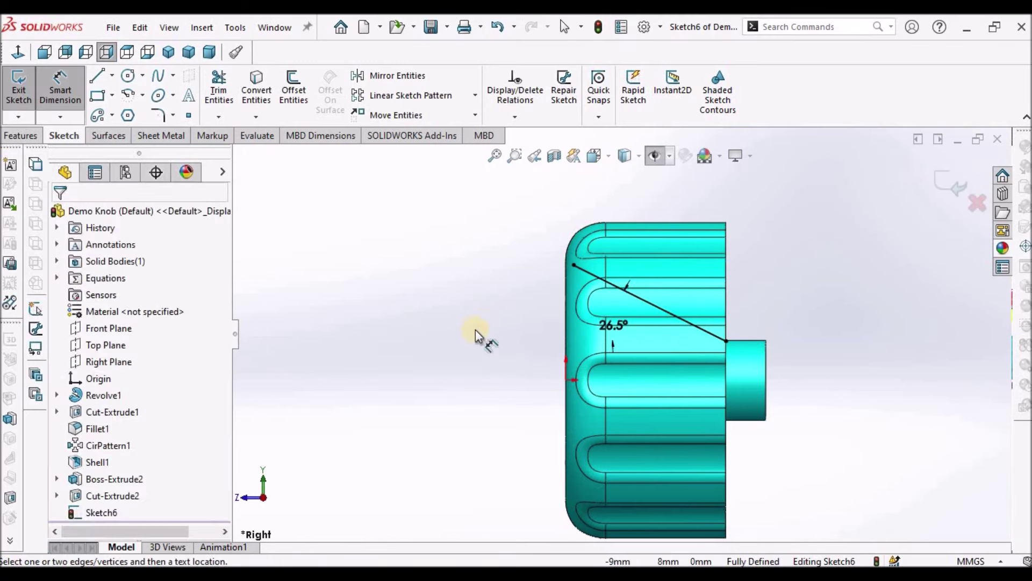
{"action": "right_click", "coordinate": [473, 331]}
{"action": "left_click", "coordinate": [475, 383]}
Create a rib from the sloped line with a thickness of 0.6 mm, applied to both sides.
{"action": "mouse_move", "coordinate": [418, 314]}
{"action": "middle_mouse_down"}
{"action": "mouse_move", "coordinate": [468, 295]}
{"action": "mouse_move", "coordinate": [369, 272]}
{"action": "mouse_move", "coordinate": [392, 302]}
{"action": "mouse_move", "coordinate": [340, 315]}
{"action": "mouse_move", "coordinate": [409, 312]}
{"action": "middle_mouse_up"}
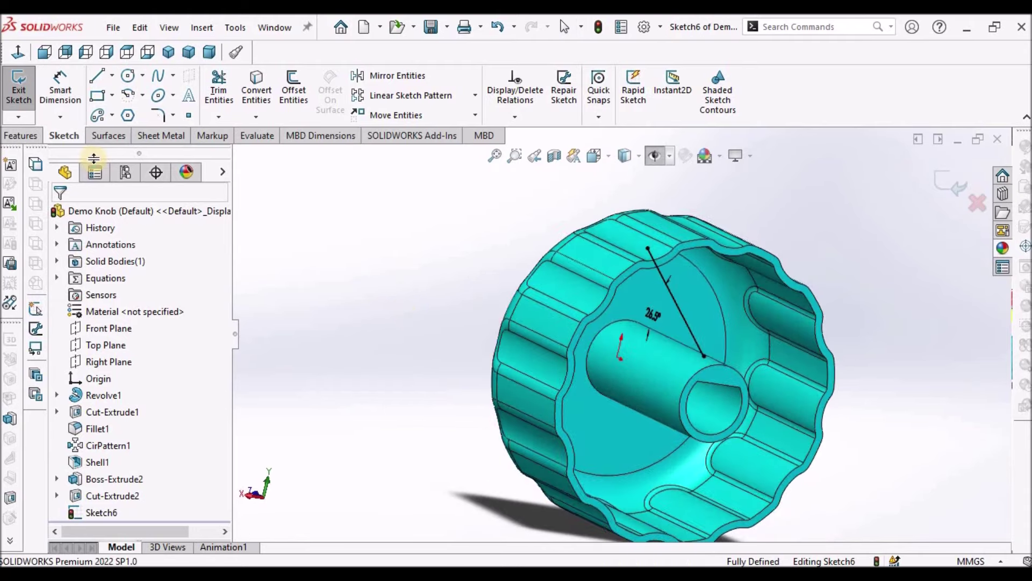
{"action": "left_click", "coordinate": [19, 135]}
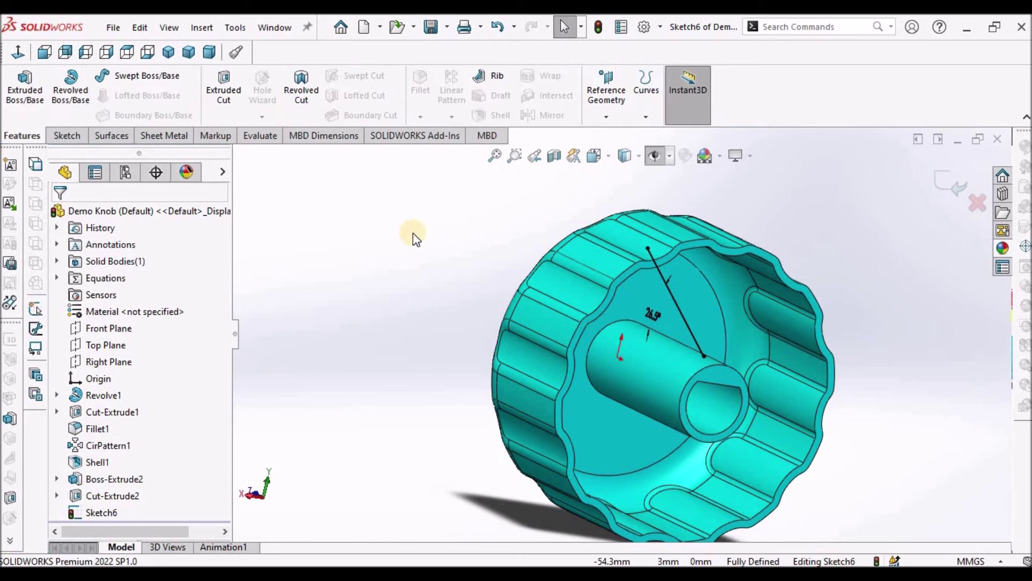
{"action": "left_click", "coordinate": [498, 77]}
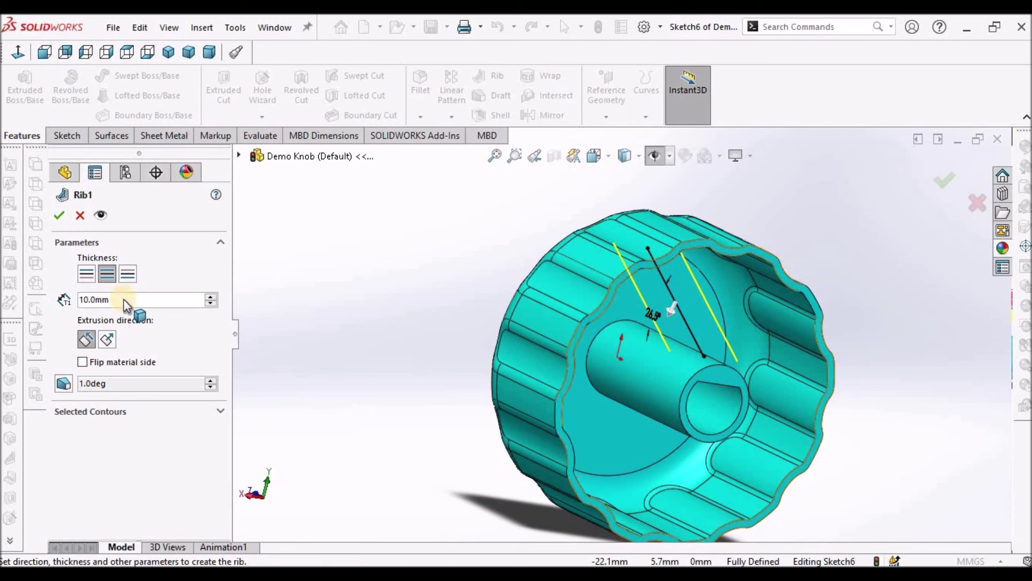
{"action": "left_click", "coordinate": [124, 302]}
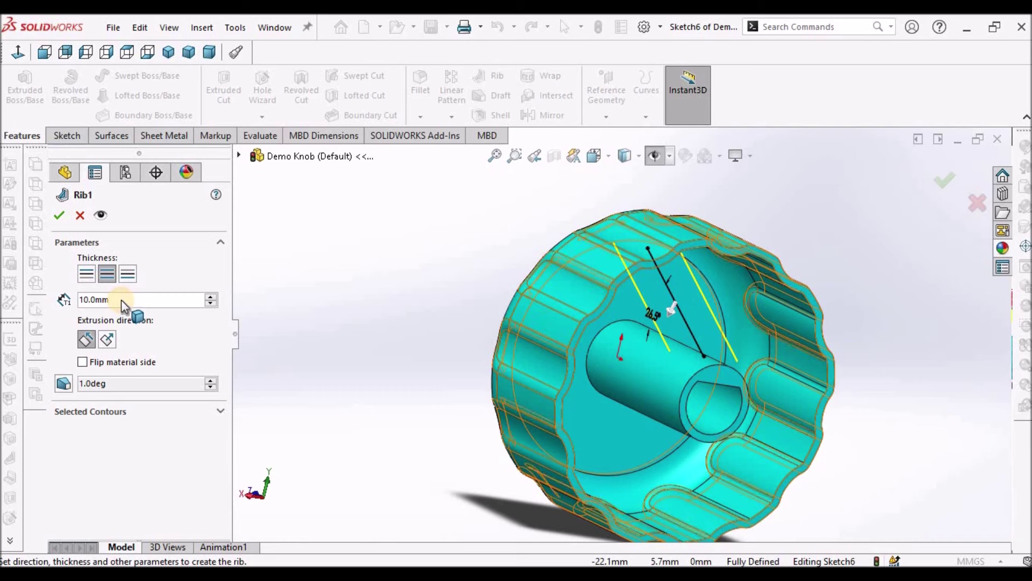
{"action": "double_click", "coordinate": [112, 301]}
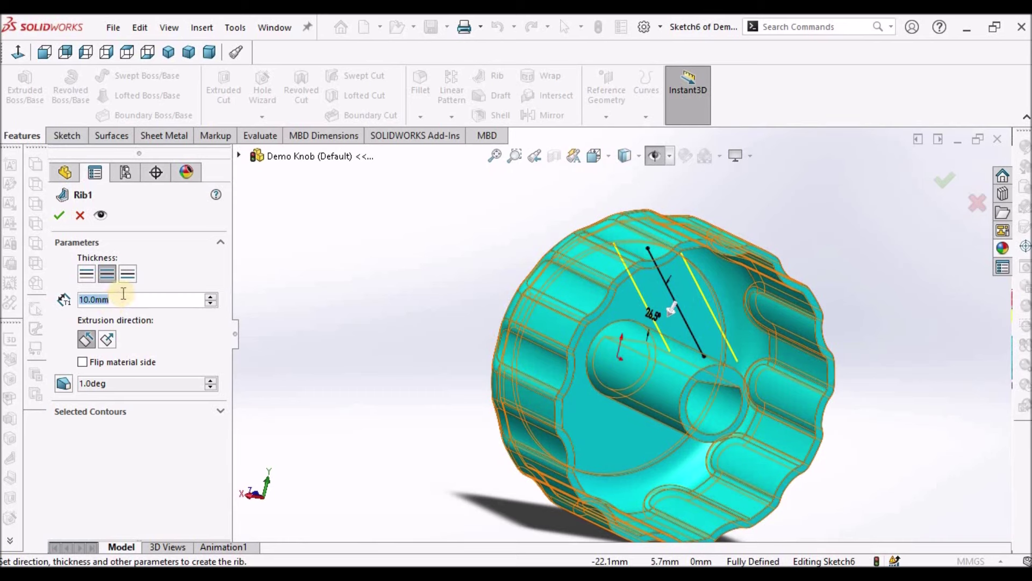
{"action": "type", "text": ".6"}
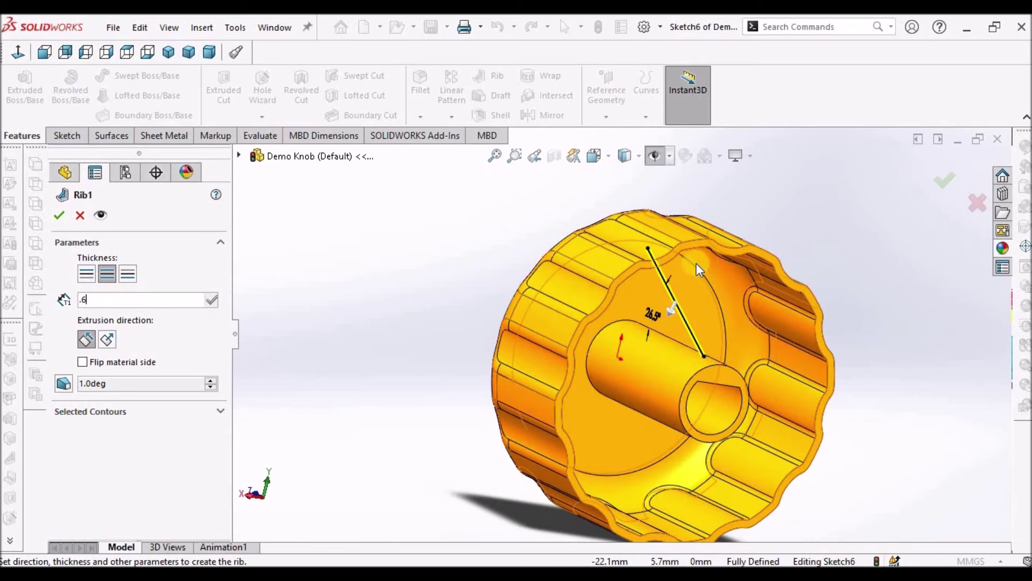
{"action": "left_click", "coordinate": [323, 244]}
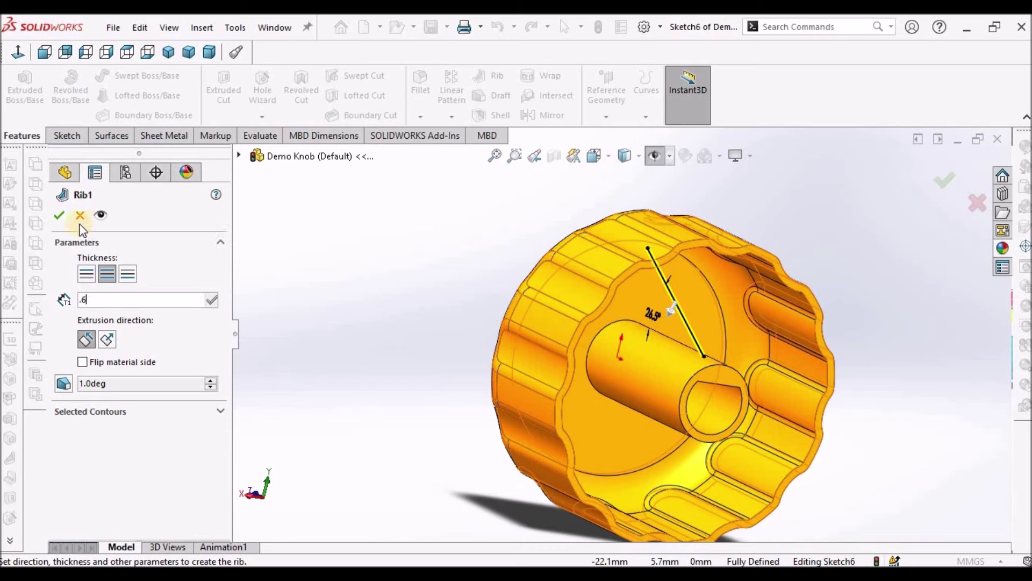
{"action": "left_click", "coordinate": [59, 216]}
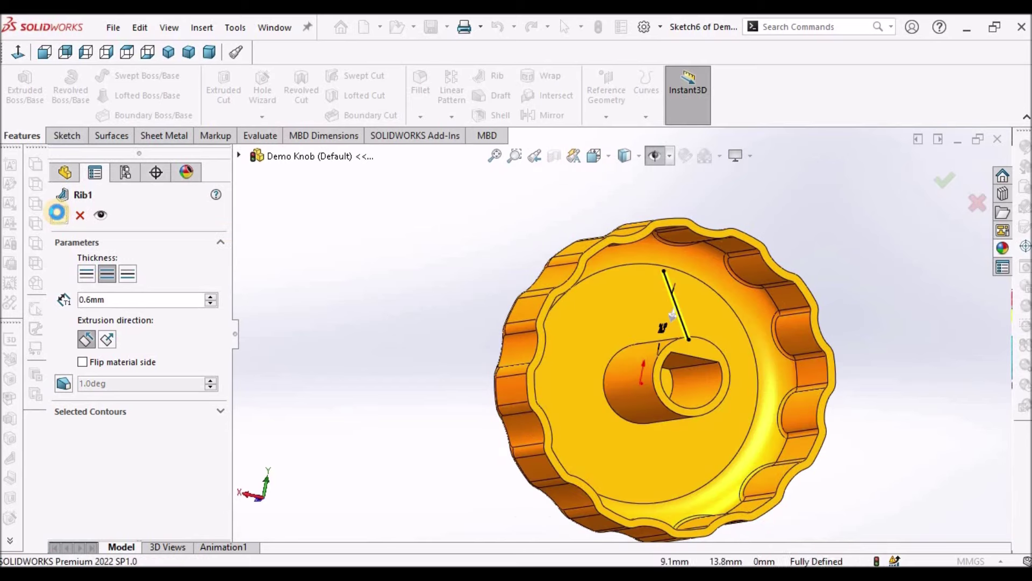
{"action": "middle_click_drag", "start_coordinate": [485, 271], "coordinate": [457, 290]}
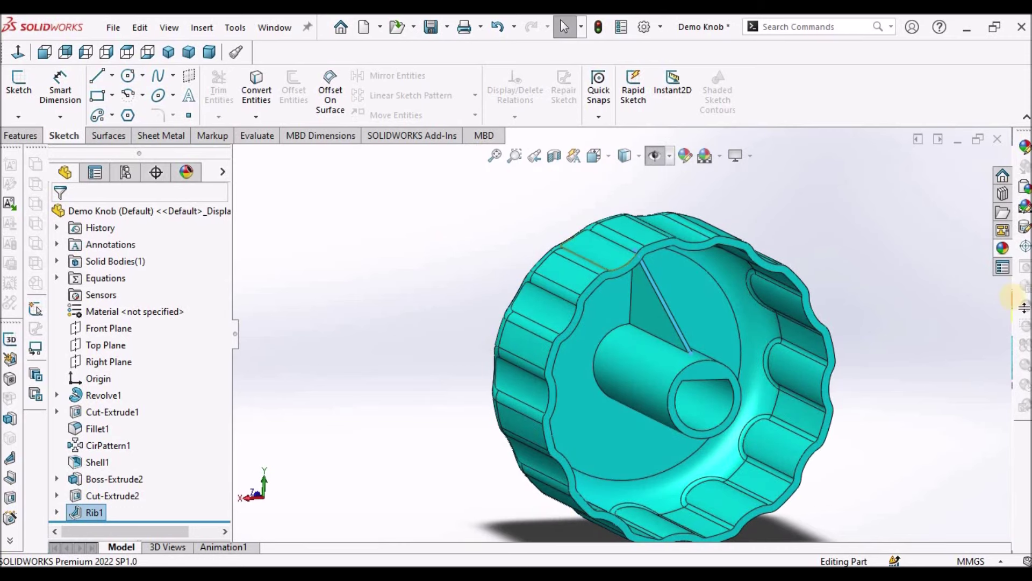
Start a fillet on the rib's two short edges, where its sloped face meets the boss and the knob's inner end face.
{"action": "left_click", "coordinate": [19, 136]}
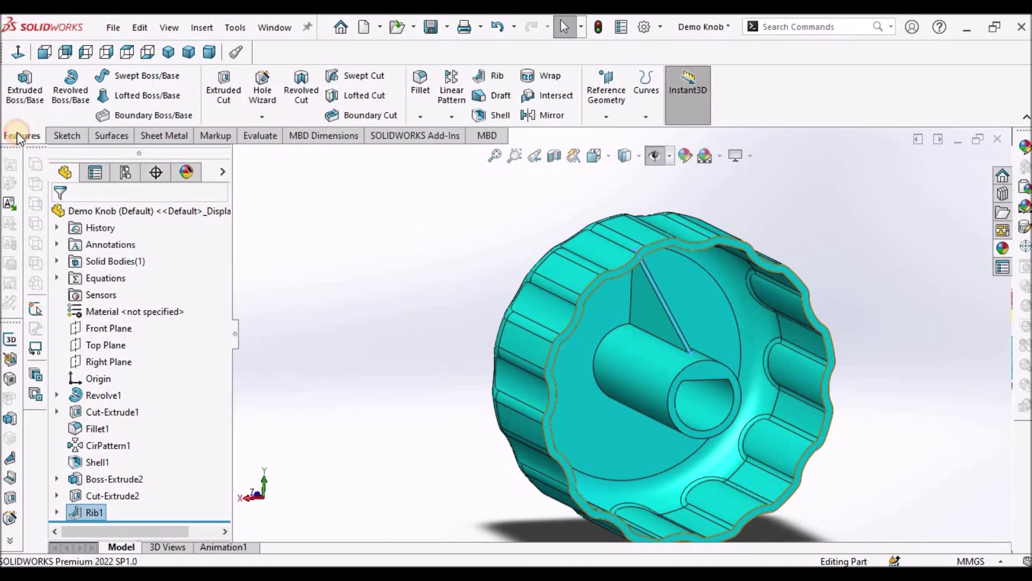
{"action": "left_click", "coordinate": [421, 84]}
{"action": "scroll", "coordinate": [695, 343], "scroll_direction": "down", "scroll_amount": 3}
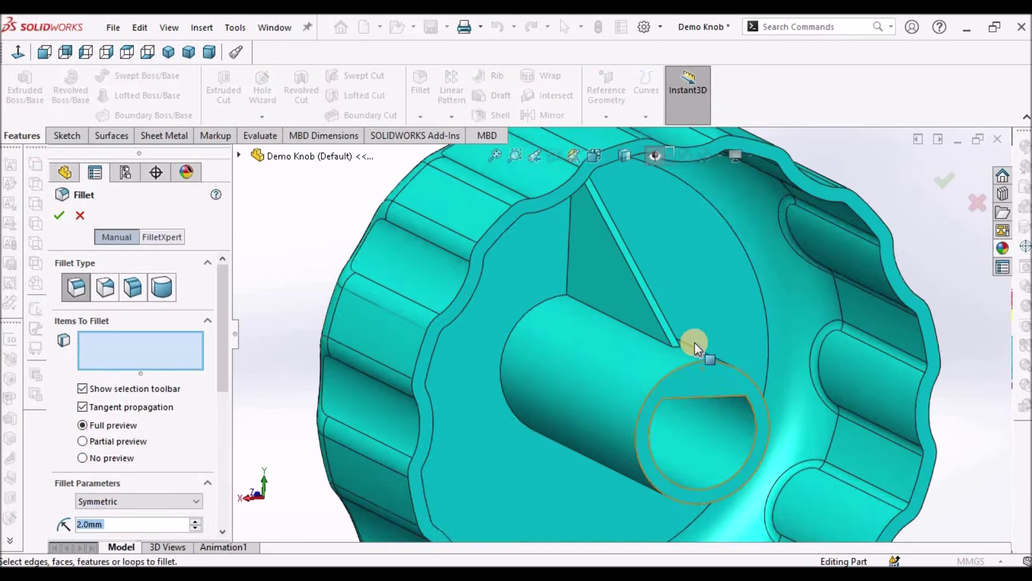
{"action": "scroll", "coordinate": [695, 343], "scroll_direction": "down", "scroll_amount": 2}
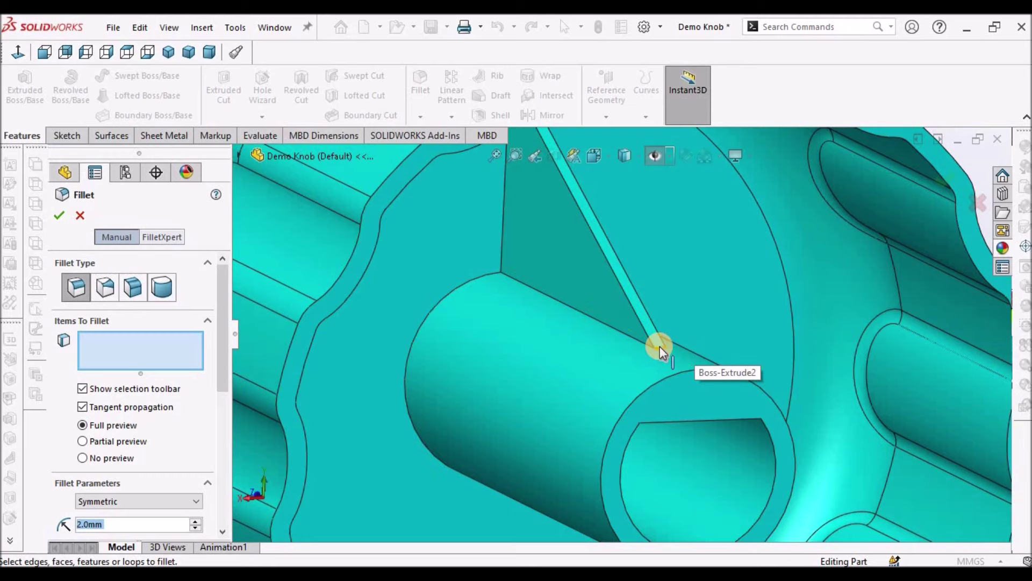
{"action": "left_click", "coordinate": [660, 346]}
{"action": "scroll", "coordinate": [608, 258], "scroll_direction": "up", "scroll_amount": 5}
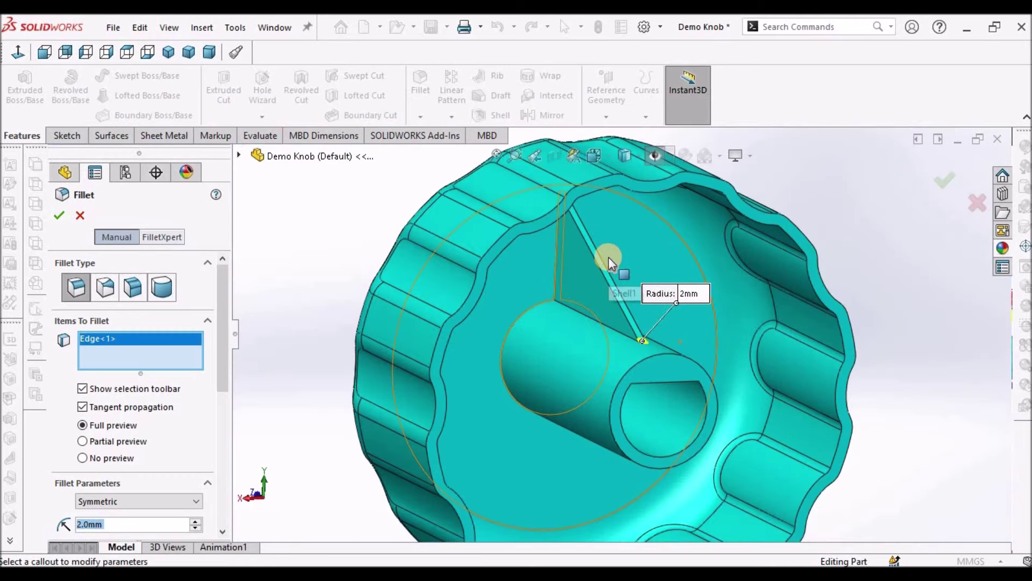
{"action": "mouse_move", "coordinate": [594, 267]}
{"action": "middle_mouse_down"}
{"action": "mouse_move", "coordinate": [583, 231]}
{"action": "mouse_move", "coordinate": [573, 244]}
{"action": "mouse_move", "coordinate": [587, 265]}
{"action": "middle_mouse_up"}
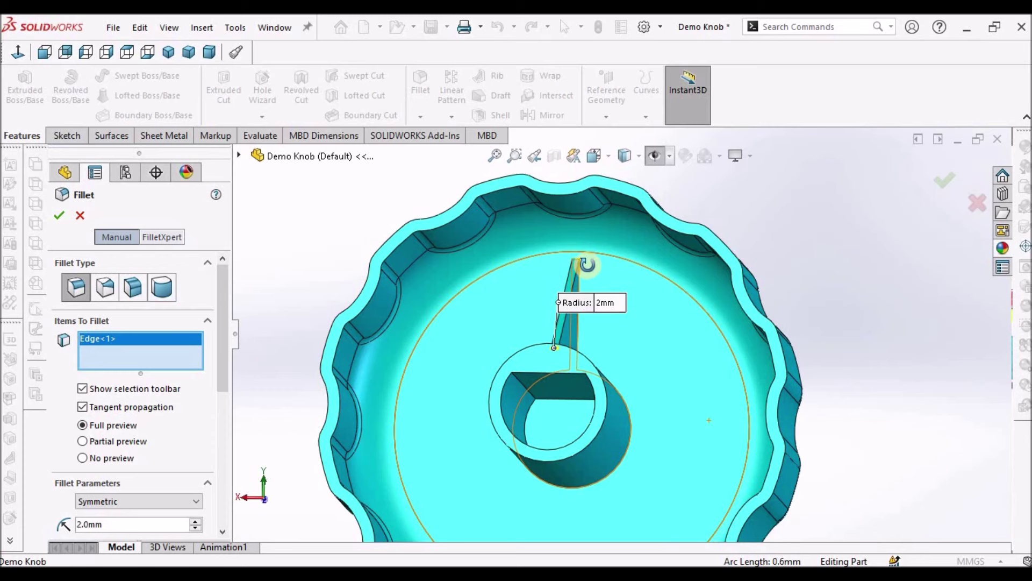
{"action": "scroll", "coordinate": [567, 266], "scroll_direction": "down", "scroll_amount": 5}
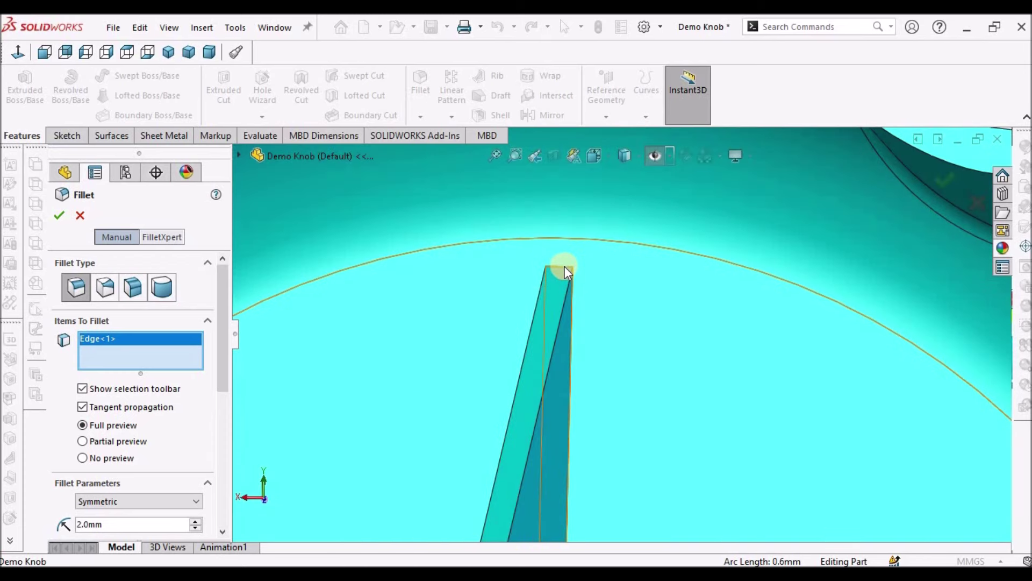
{"action": "left_click", "coordinate": [565, 266]}
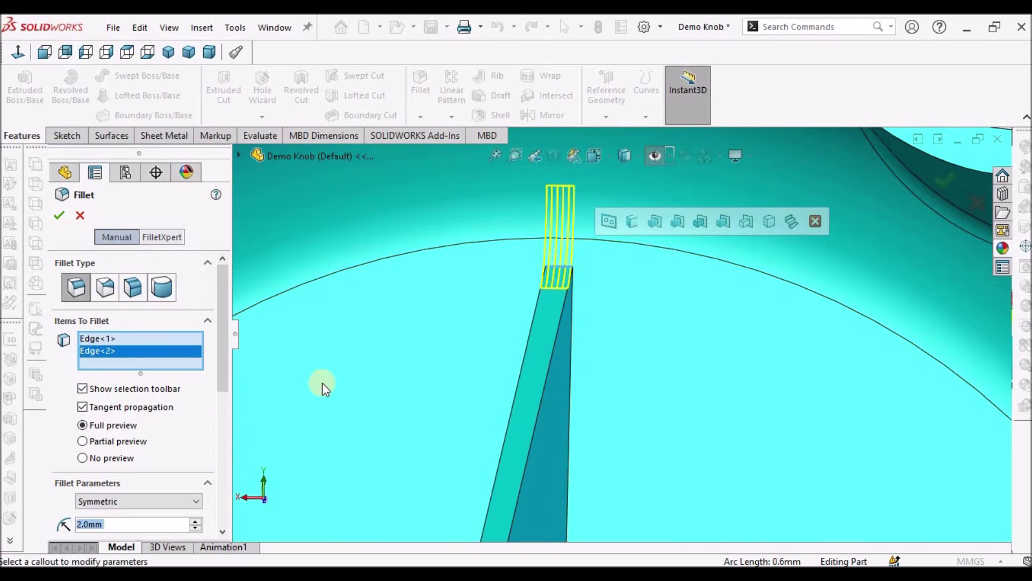
Set the rib fillet's radius to 5 mm and apply it.
{"action": "left_click_drag", "start_coordinate": [224, 385], "coordinate": [225, 408]}
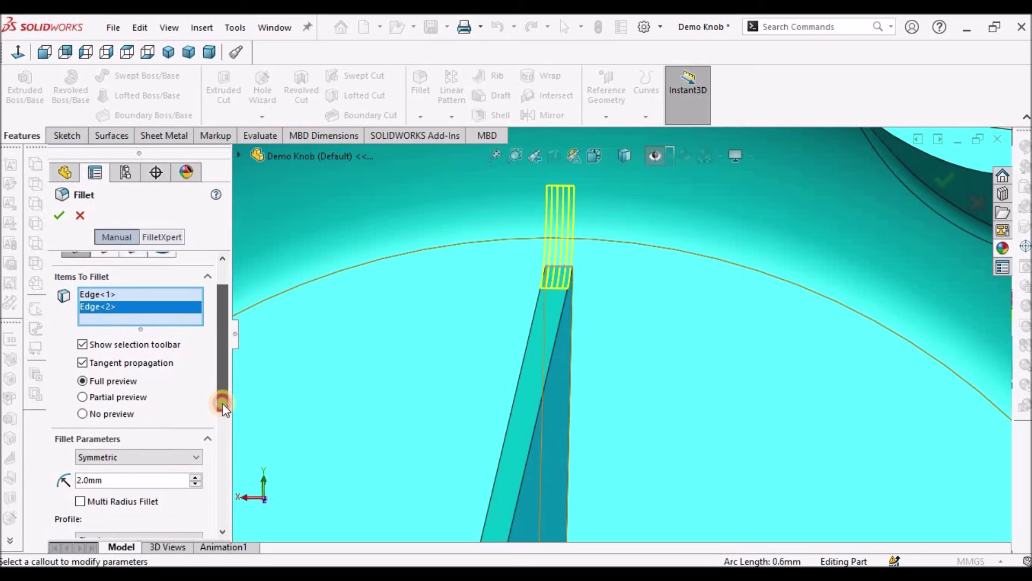
{"action": "left_click", "coordinate": [138, 480]}
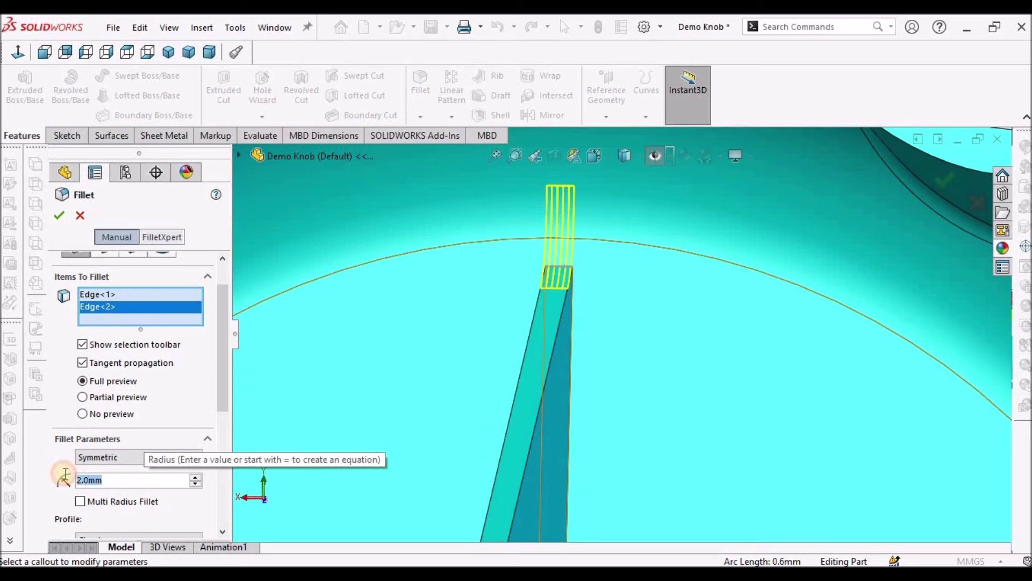
{"action": "type", "text": "5"}
{"action": "key", "text": "Return"}
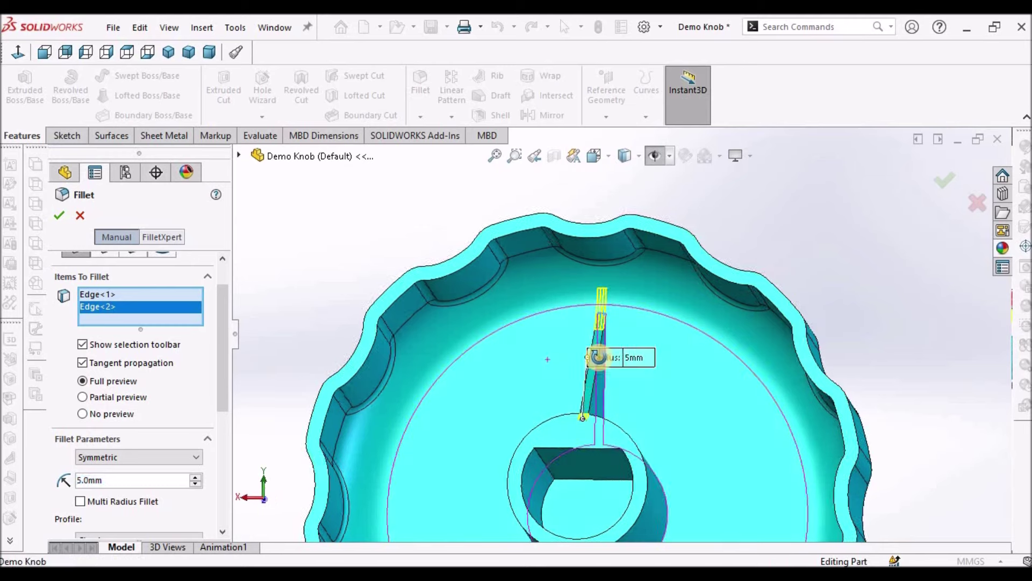
{"action": "middle_click_drag", "start_coordinate": [599, 357], "coordinate": [88, 222]}
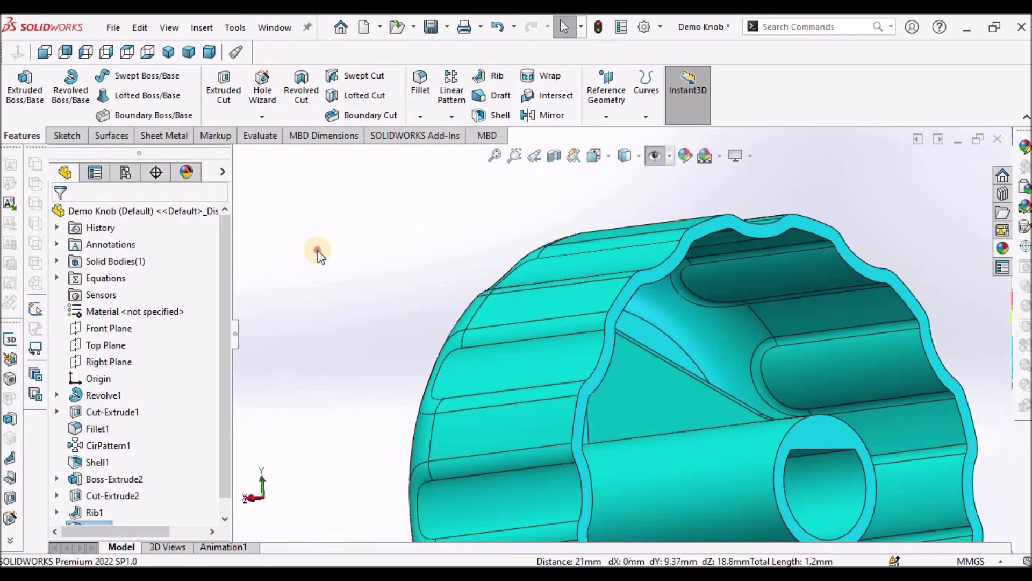
{"action": "mouse_move", "coordinate": [318, 250]}
{"action": "middle_mouse_down"}
{"action": "mouse_move", "coordinate": [341, 247]}
{"action": "mouse_move", "coordinate": [299, 240]}
{"action": "mouse_move", "coordinate": [305, 268]}
{"action": "mouse_move", "coordinate": [306, 242]}
{"action": "middle_mouse_up"}
{"action": "key", "text": "Escape"}
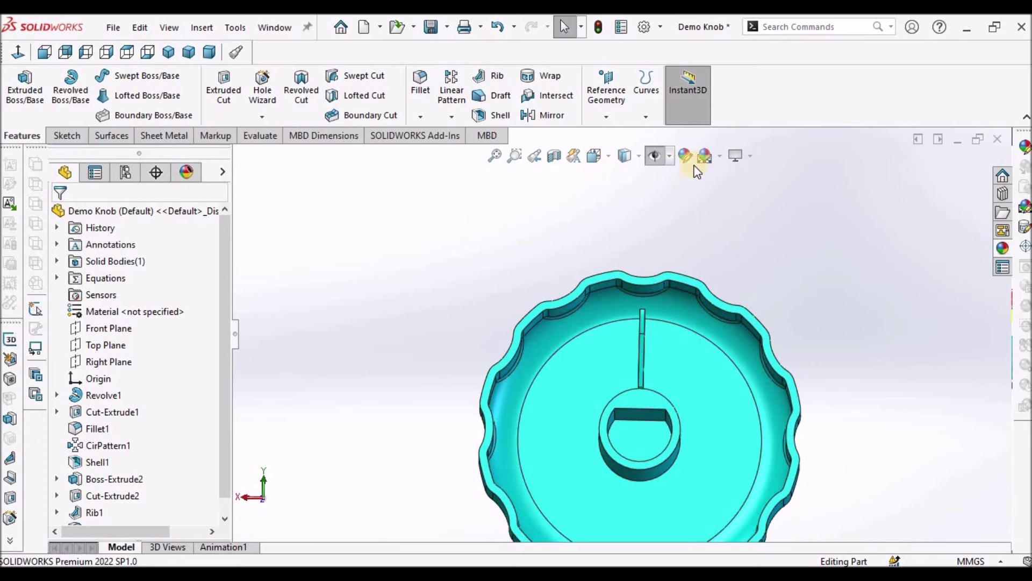
{"action": "left_click", "coordinate": [717, 157]}
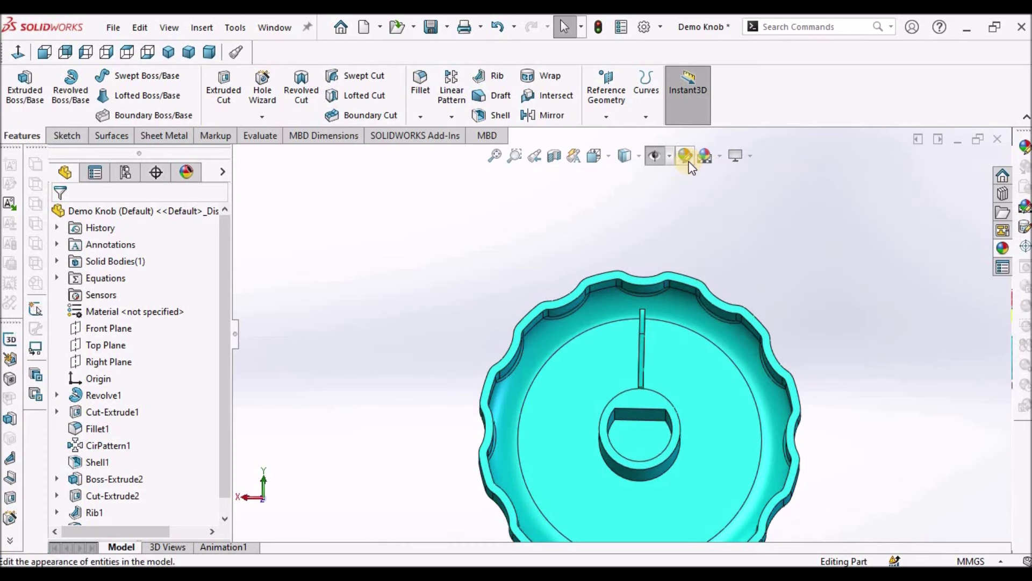
Turn off the hiding of all item types and show the knob's temporary axes.
{"action": "left_click", "coordinate": [656, 153]}
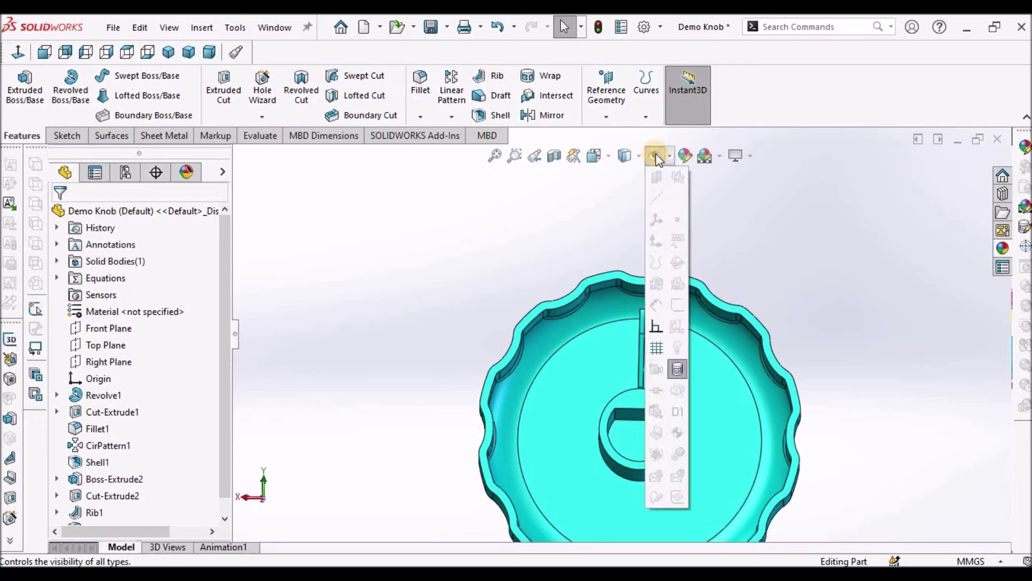
{"action": "left_click", "coordinate": [653, 155]}
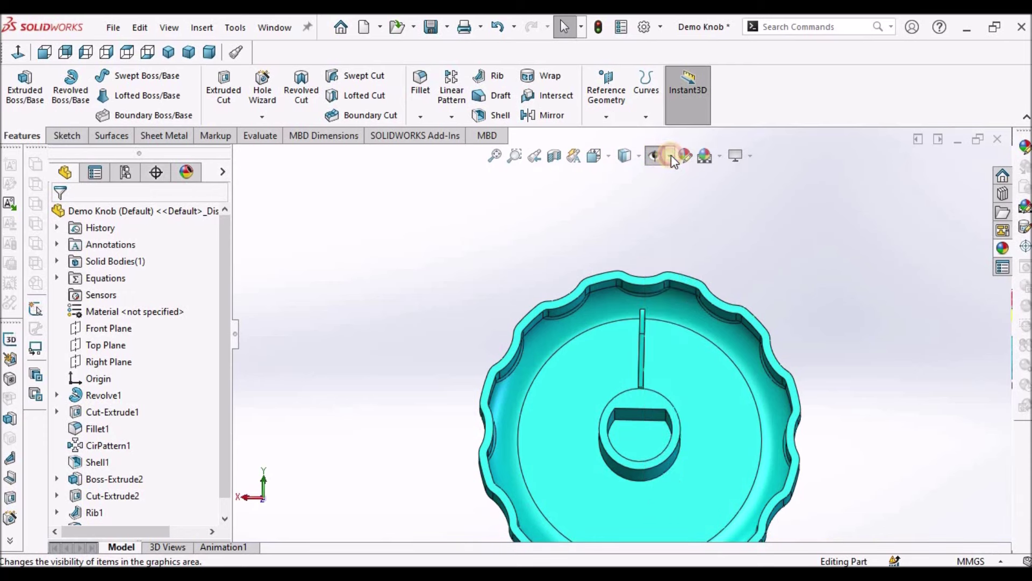
{"action": "left_click", "coordinate": [670, 155]}
{"action": "left_click", "coordinate": [657, 157]}
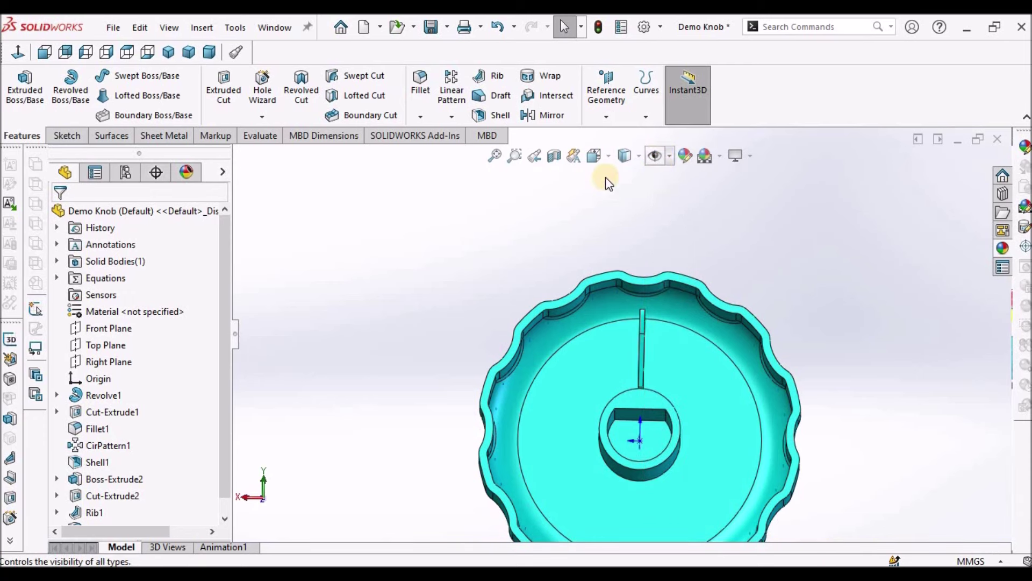
{"action": "left_click", "coordinate": [670, 156]}
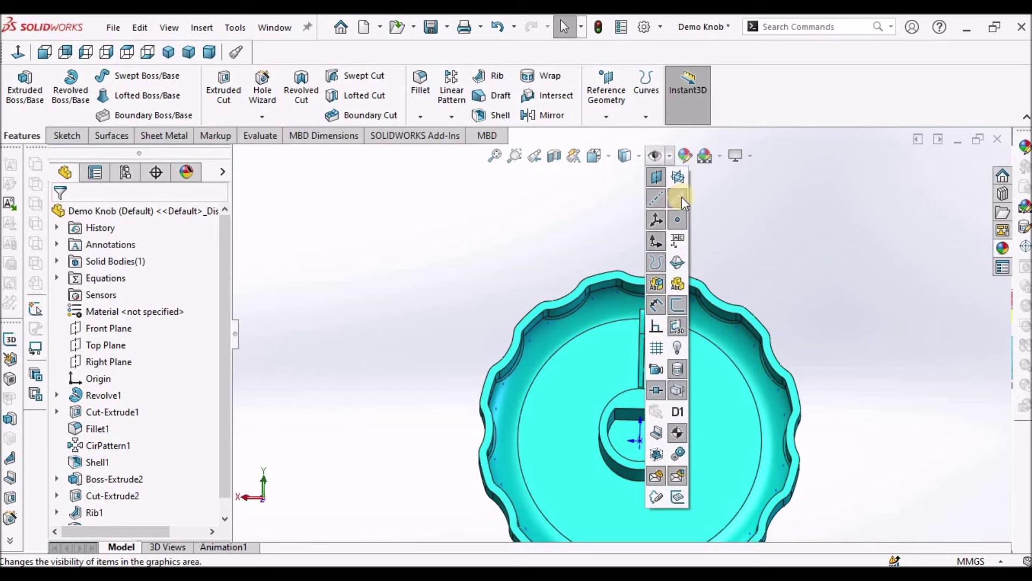
{"action": "middle_click_drag", "start_coordinate": [708, 250], "coordinate": [652, 407]}
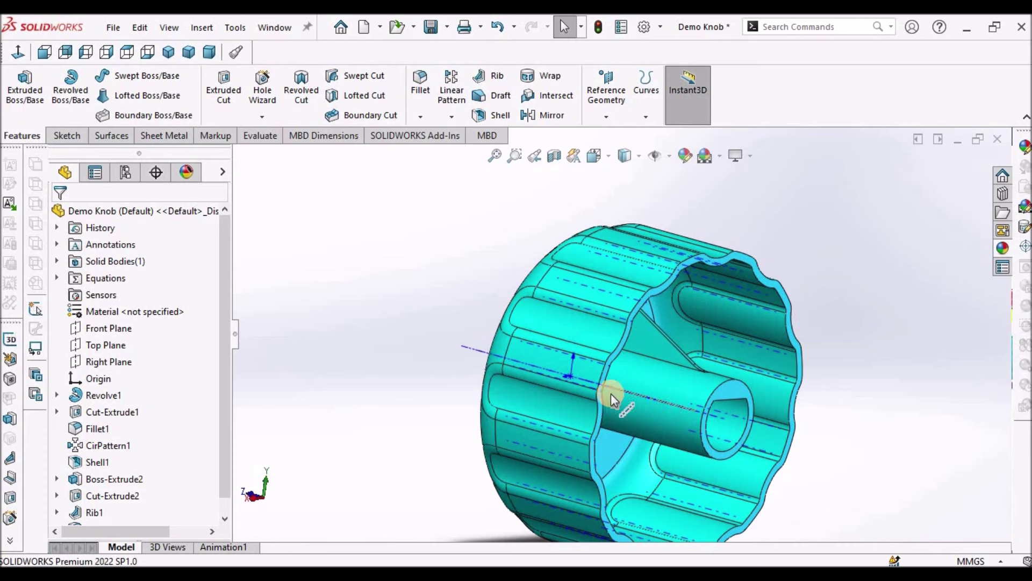
Start a circular pattern about the knob's central temporary axis and hide all item types again.
{"action": "left_click", "coordinate": [452, 117]}
{"action": "left_click", "coordinate": [470, 153]}
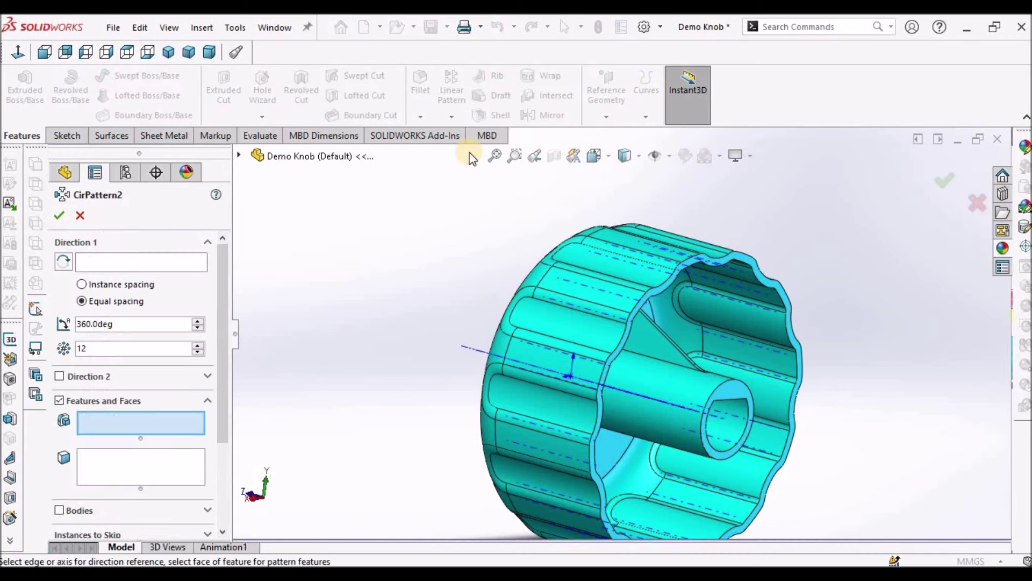
{"action": "left_click", "coordinate": [472, 349]}
{"action": "left_click", "coordinate": [657, 159]}
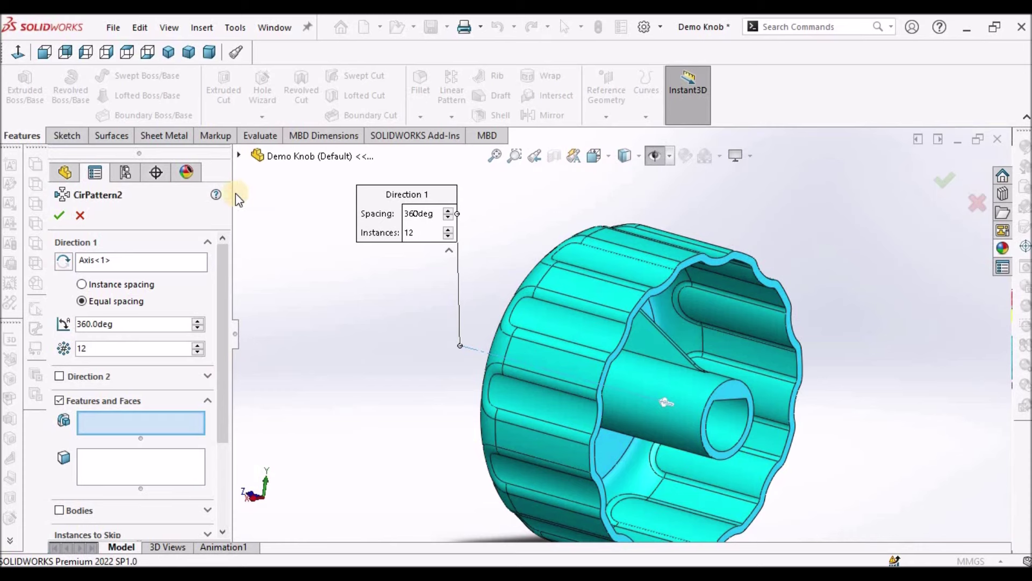
Pattern the rib and its fillet as 4 equally spaced instances over 360° and apply the circular pattern.
{"action": "left_click", "coordinate": [239, 156]}
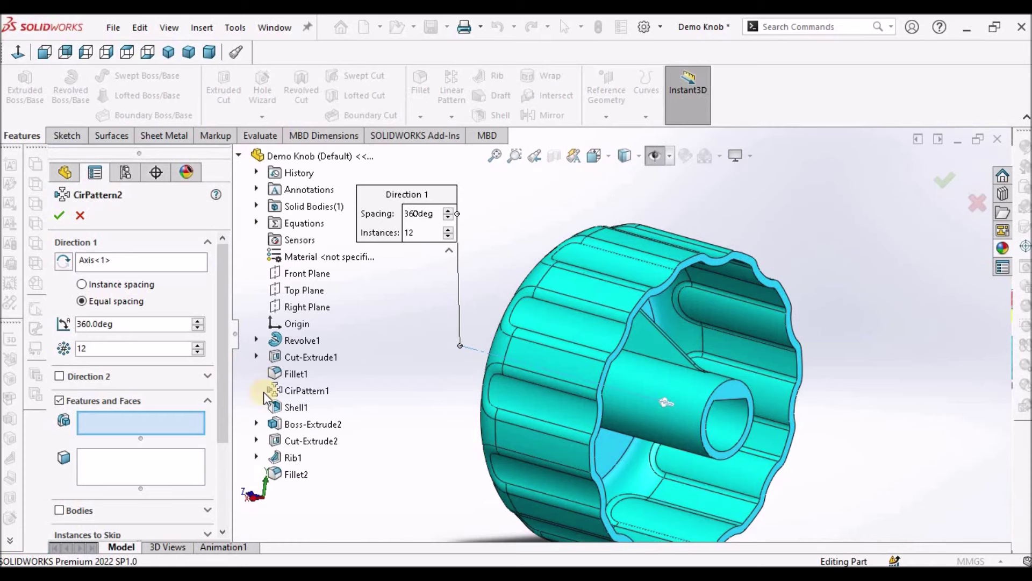
{"action": "left_click", "coordinate": [289, 460]}
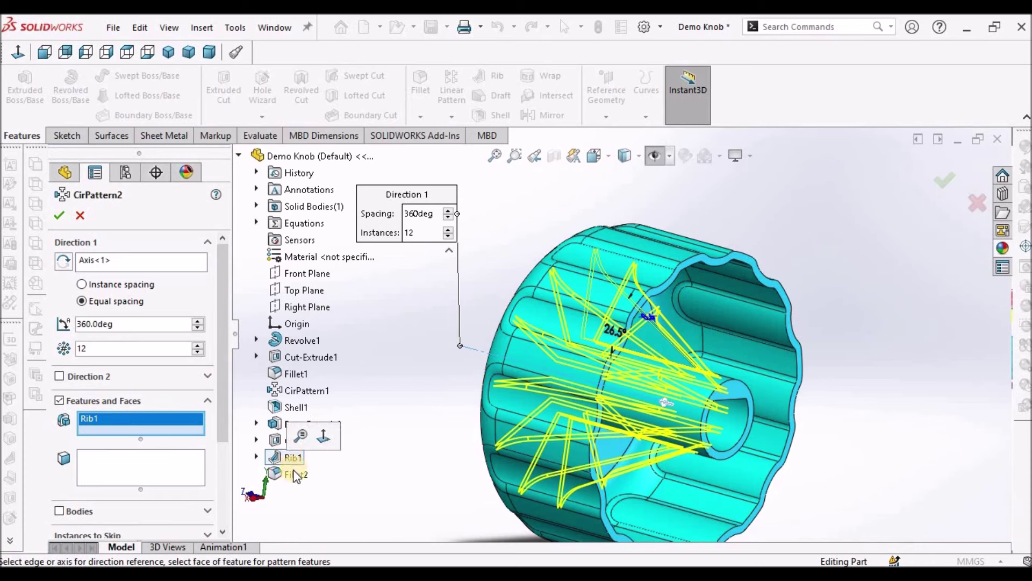
{"action": "left_click", "coordinate": [295, 475]}
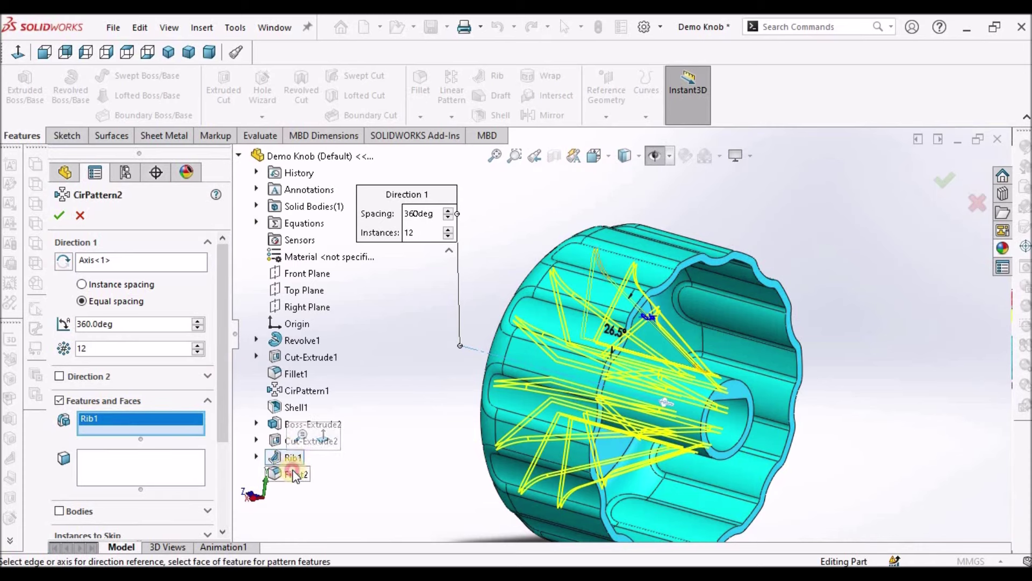
{"action": "left_click", "coordinate": [140, 346]}
{"action": "type", "text": "4"}
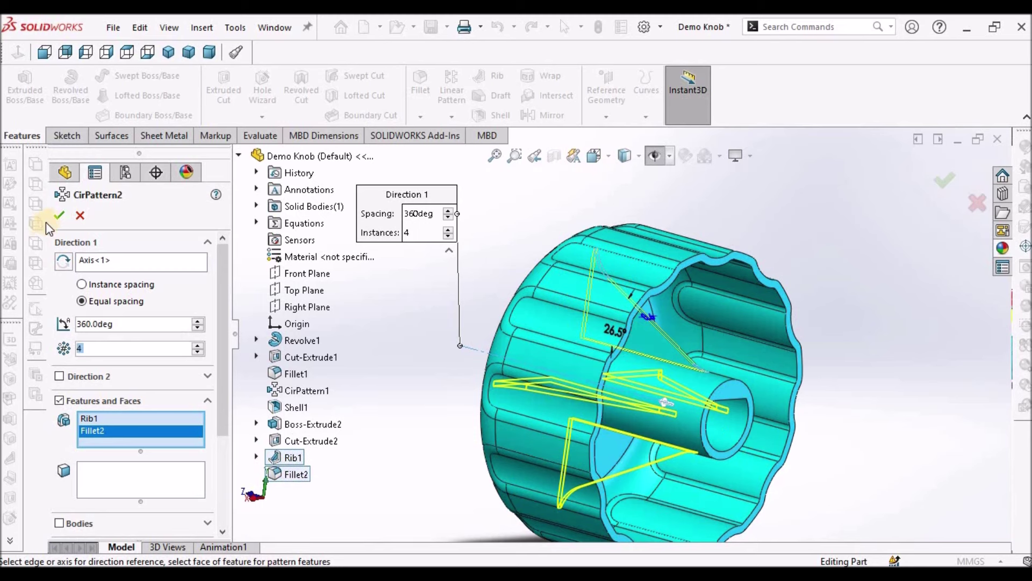
{"action": "left_click", "coordinate": [408, 239]}
{"action": "key", "text": "Return"}
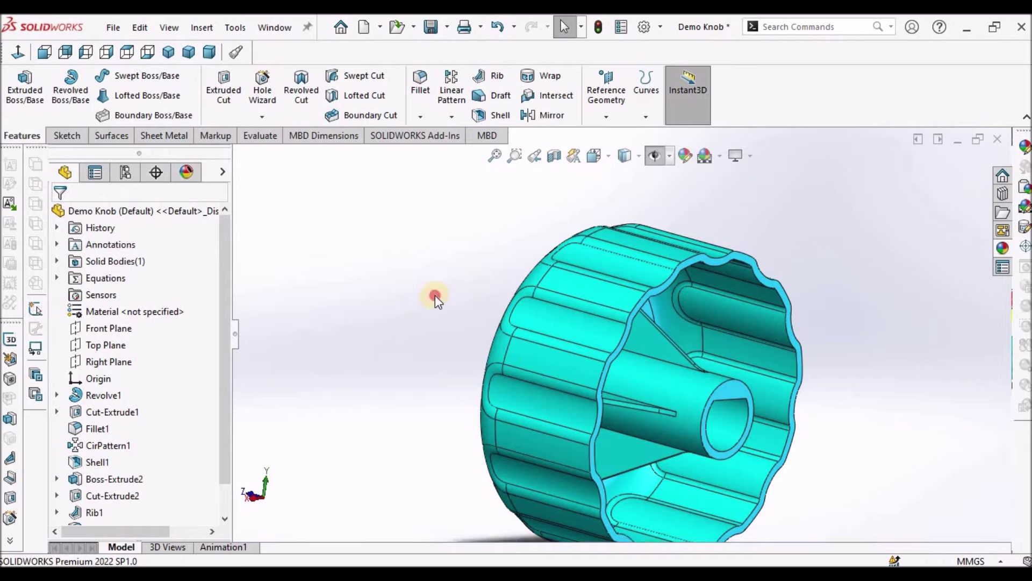
Examine the knob's ribbed interior and fluted exterior from several angles, including the dimetric and trimetric views.
{"action": "middle_click_drag", "start_coordinate": [518, 281], "coordinate": [419, 226]}
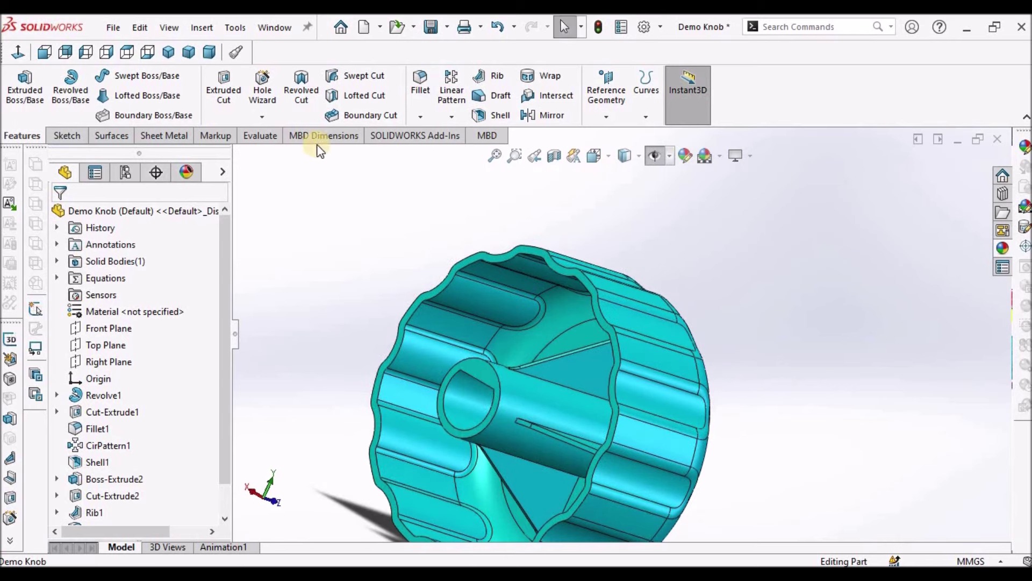
{"action": "left_click", "coordinate": [209, 51]}
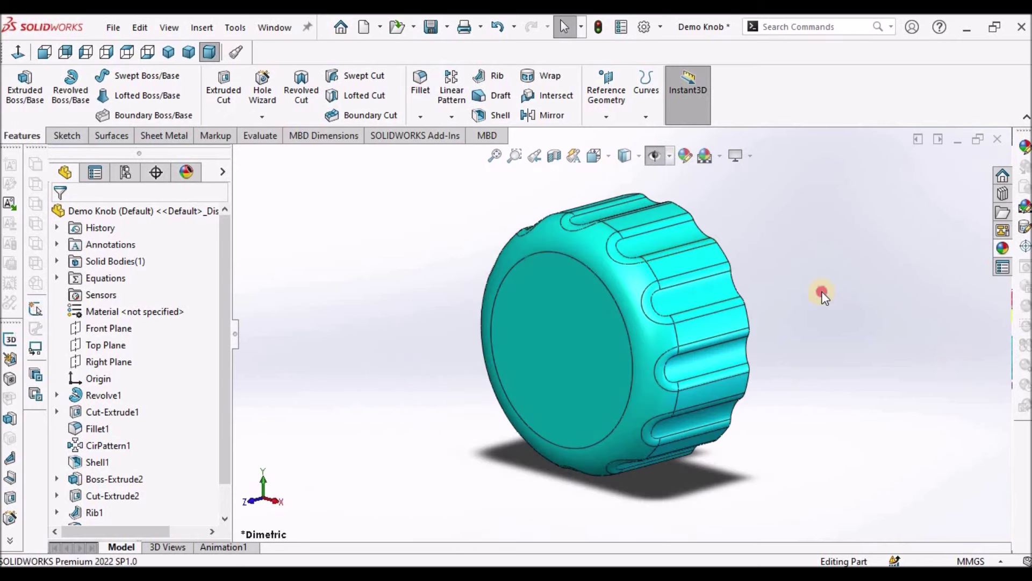
{"action": "key", "text": "f"}
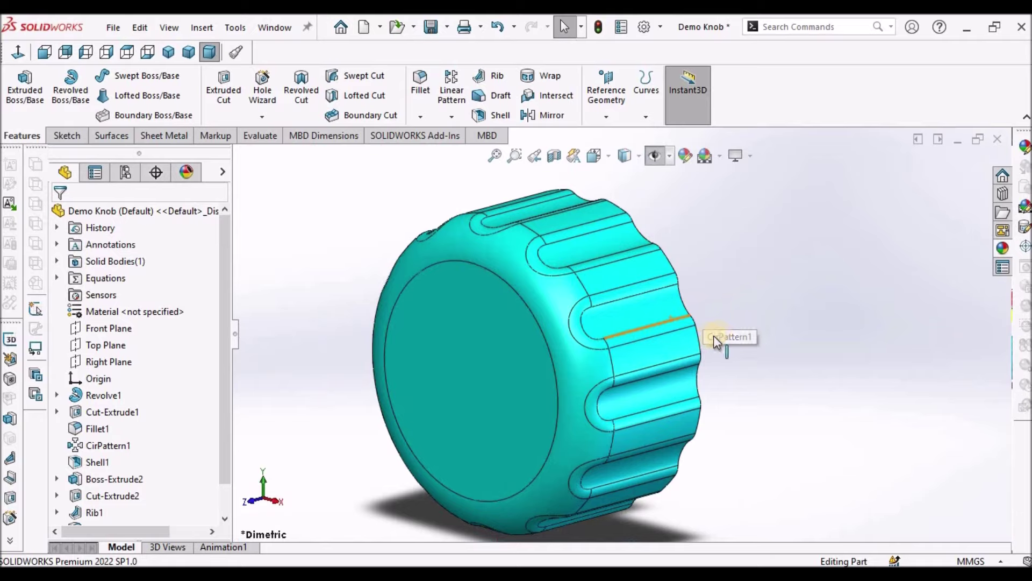
{"action": "middle_click_drag", "start_coordinate": [721, 339], "coordinate": [387, 318]}
{"action": "middle_click_drag", "start_coordinate": [789, 337], "coordinate": [627, 343]}
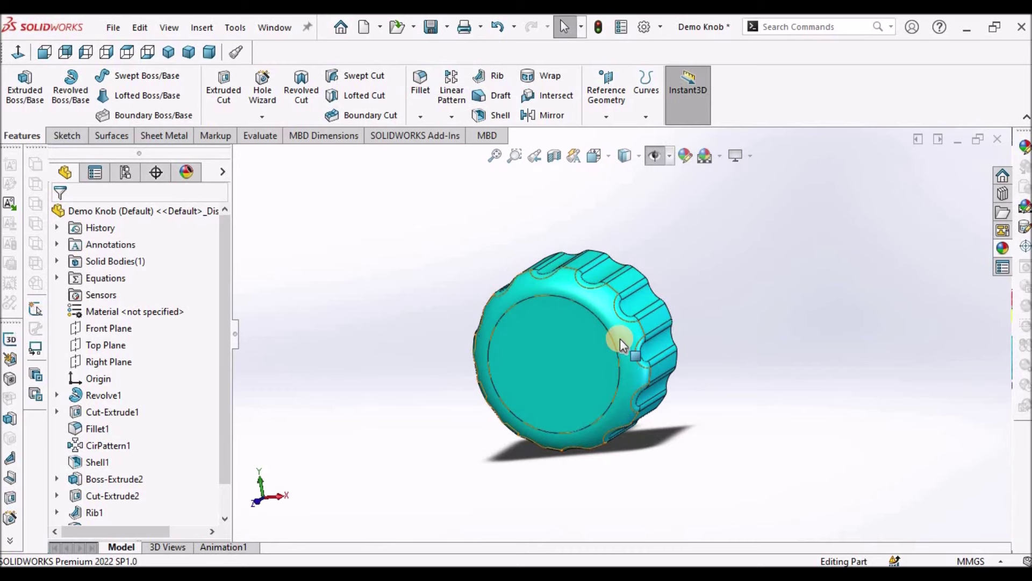
{"action": "scroll", "coordinate": [619, 340], "scroll_direction": "down", "scroll_amount": 5}
{"action": "middle_click_drag", "start_coordinate": [758, 315], "coordinate": [755, 362]}
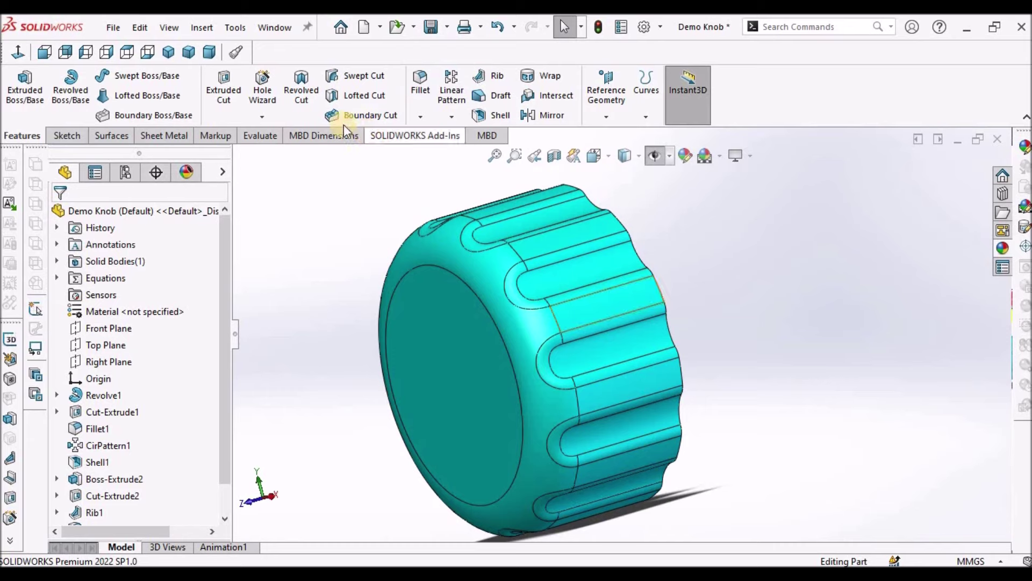
{"action": "left_click", "coordinate": [187, 52]}
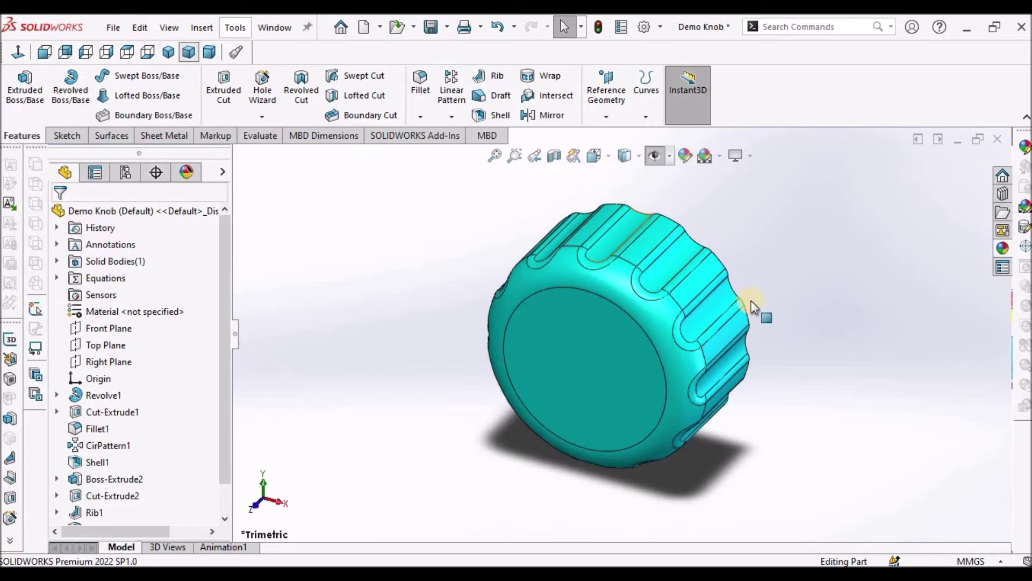